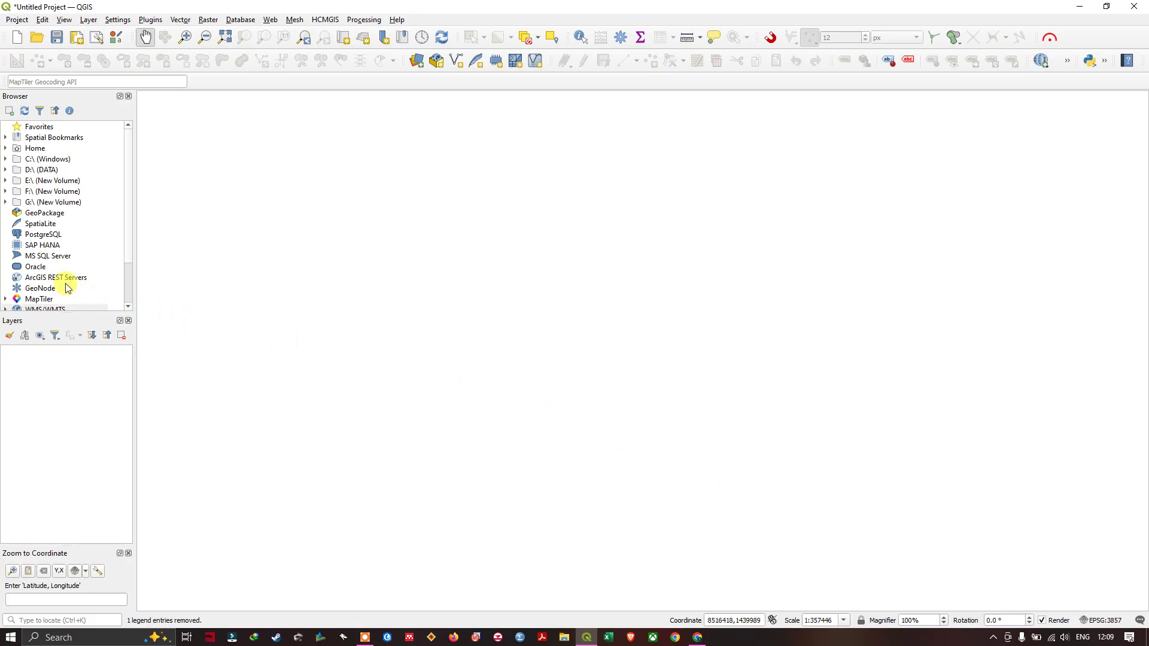
- Turn on the Advanced Digitizing Panel from the toolbar's Panels list
scroll(72, 281, down, 2)
scroll(59, 281, up, 2)
scroll(45, 228, down, 2)
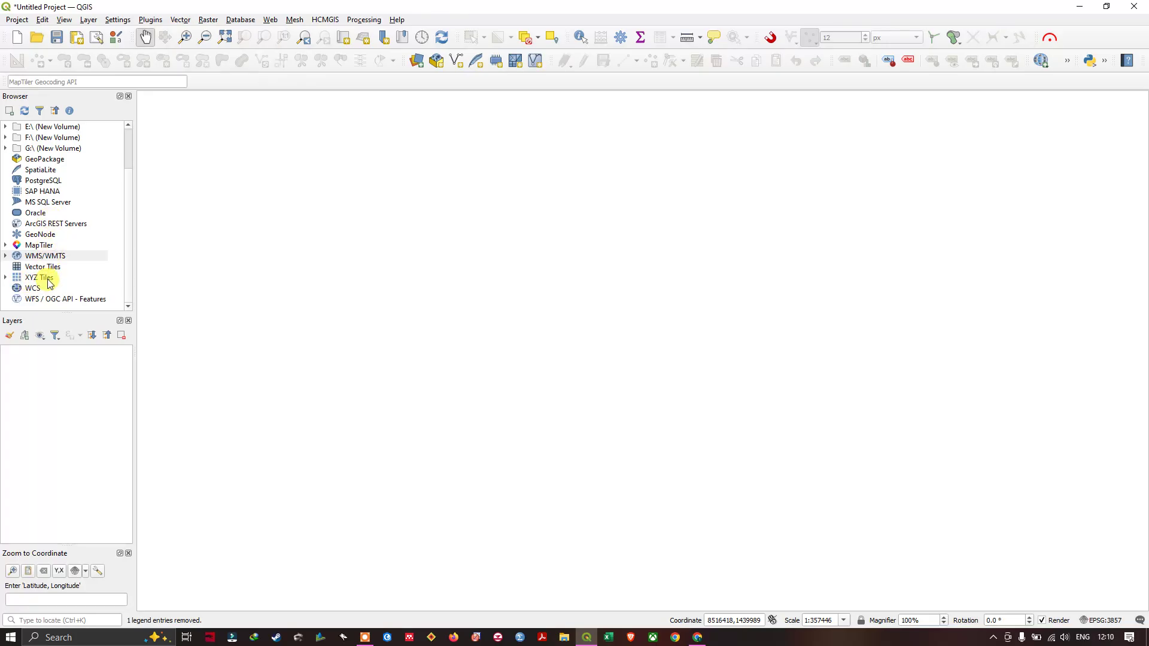
scroll(49, 190, up, 2)
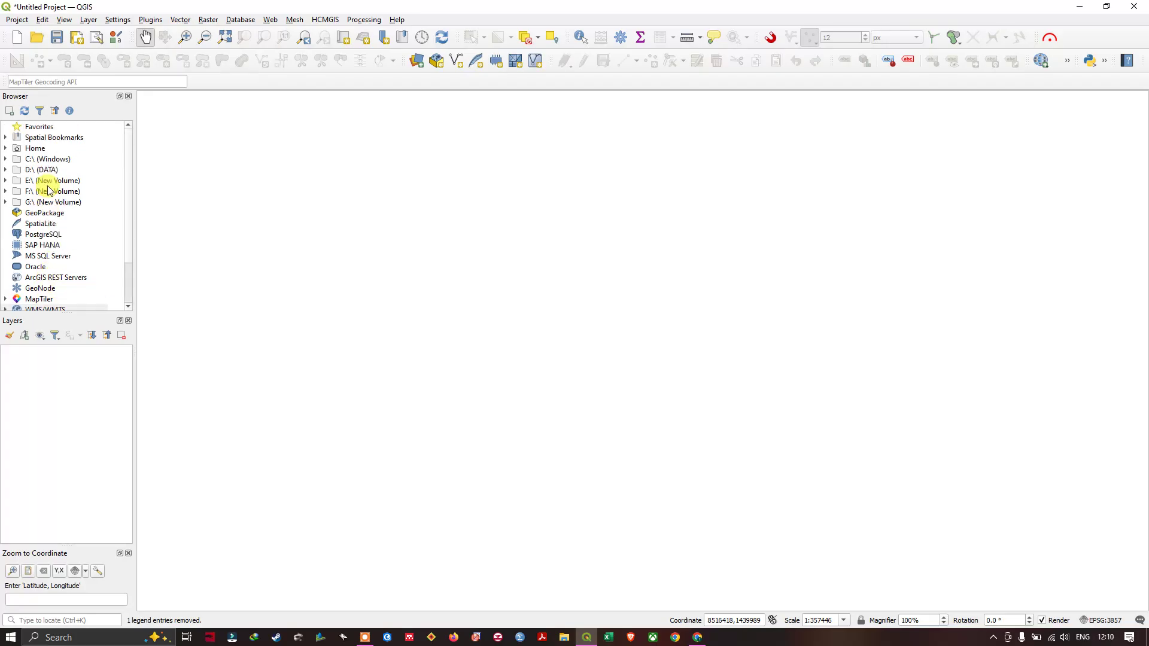
right_click(464, 22)
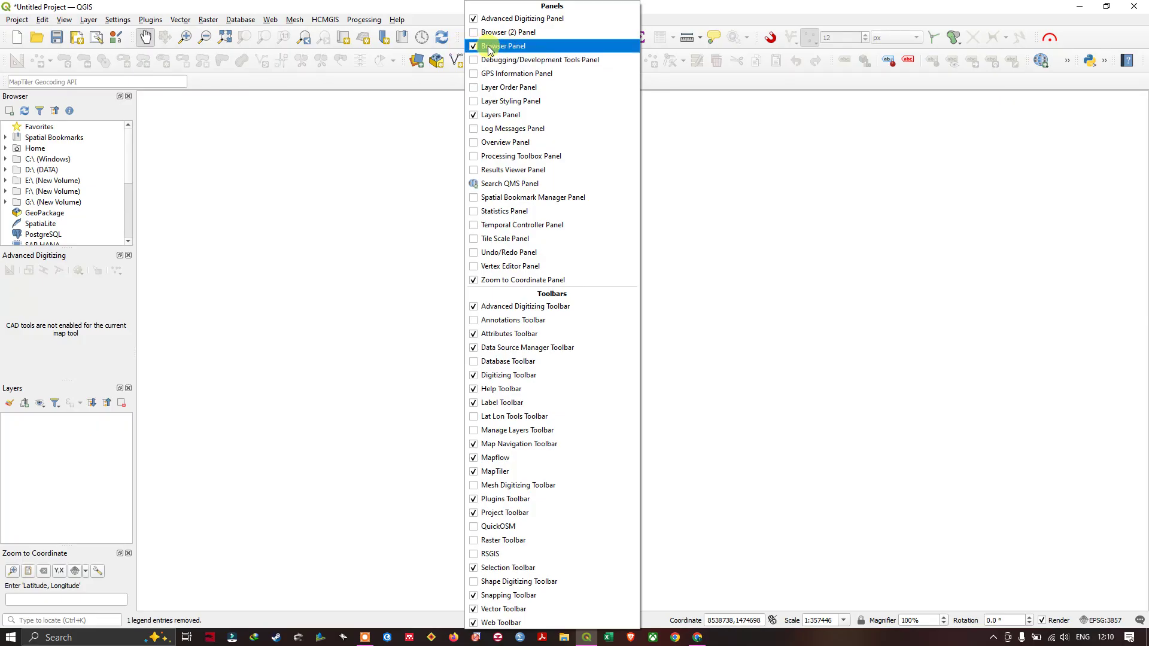
- Expand XYZ Tiles in the Browser and add the Esri Imagery basemap
click(437, 15)
scroll(68, 201, down, 4)
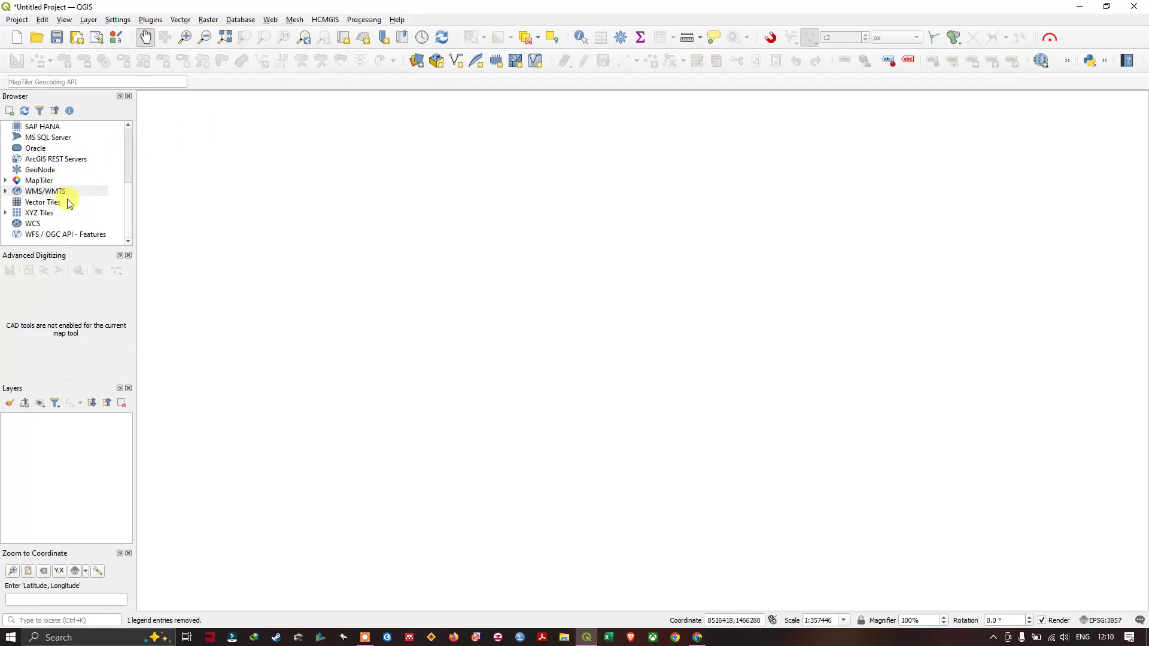
click(7, 213)
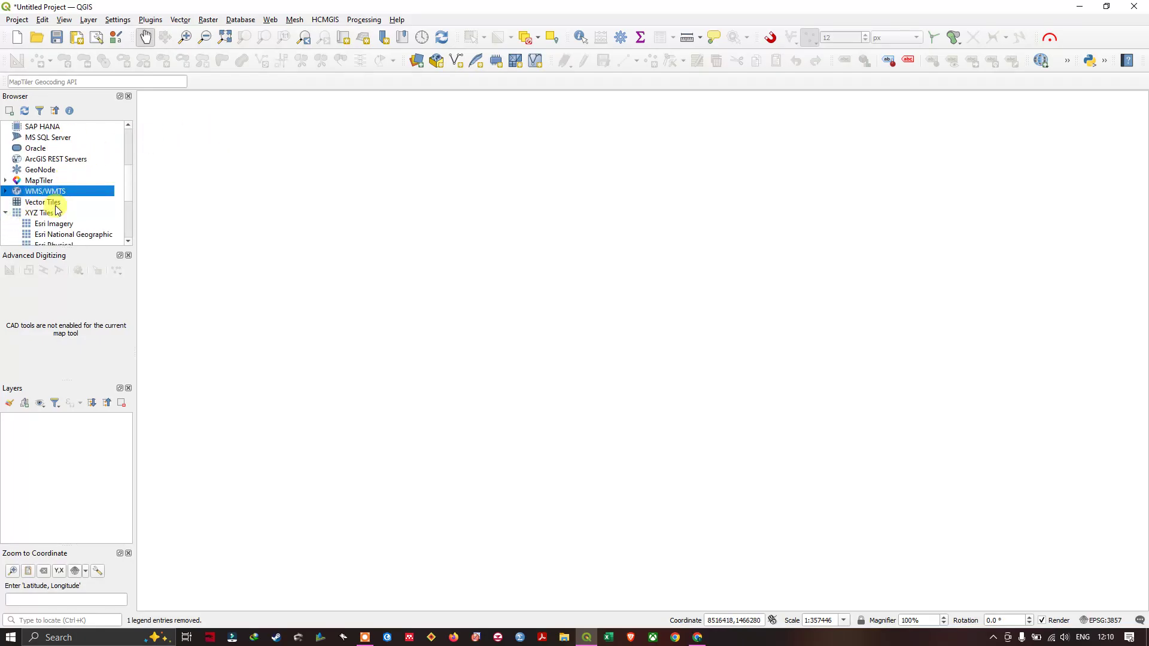
scroll(56, 205, down, 2)
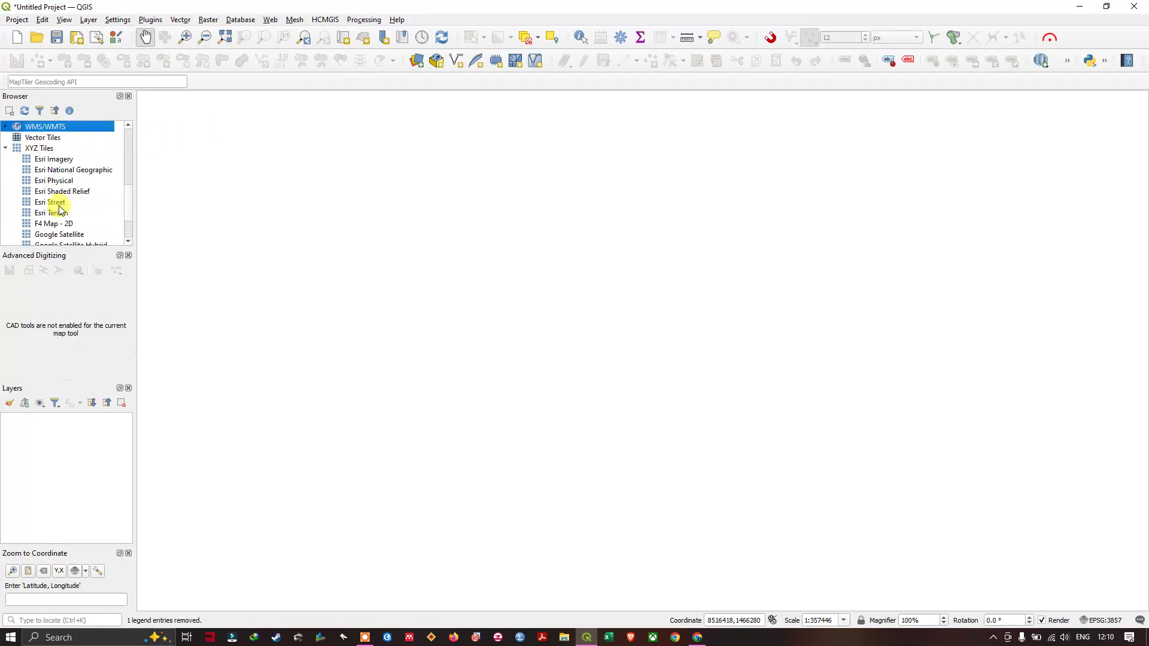
click(54, 159)
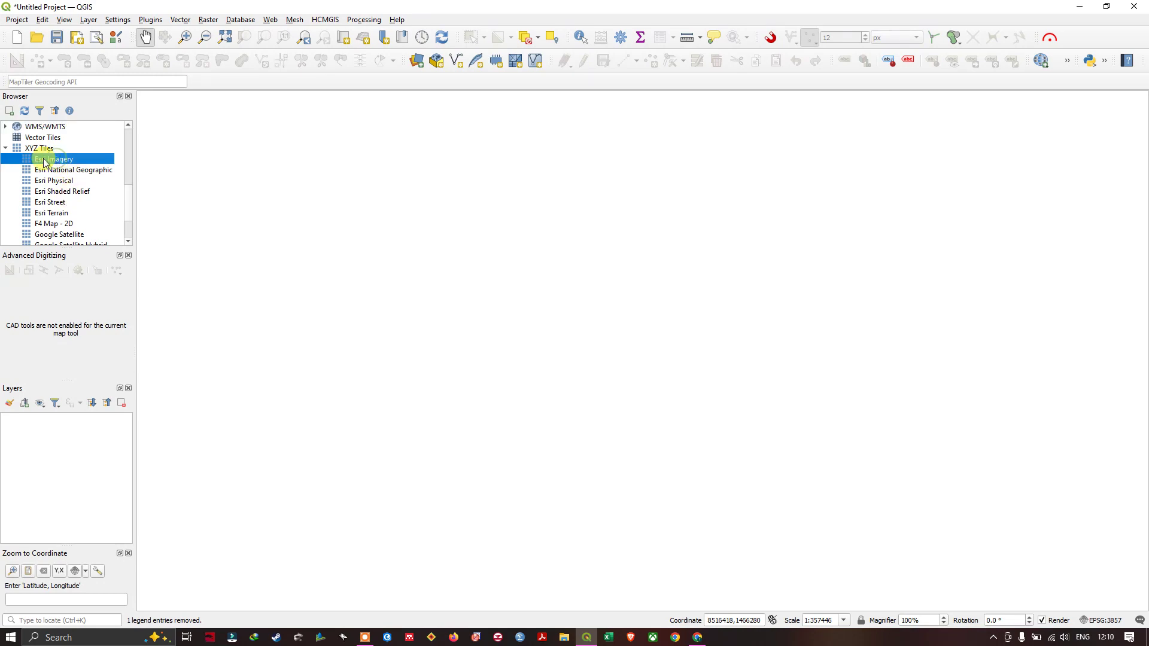
- Zoom and pan the imagery across East Africa toward southern Africa
scroll(635, 305, up, 3)
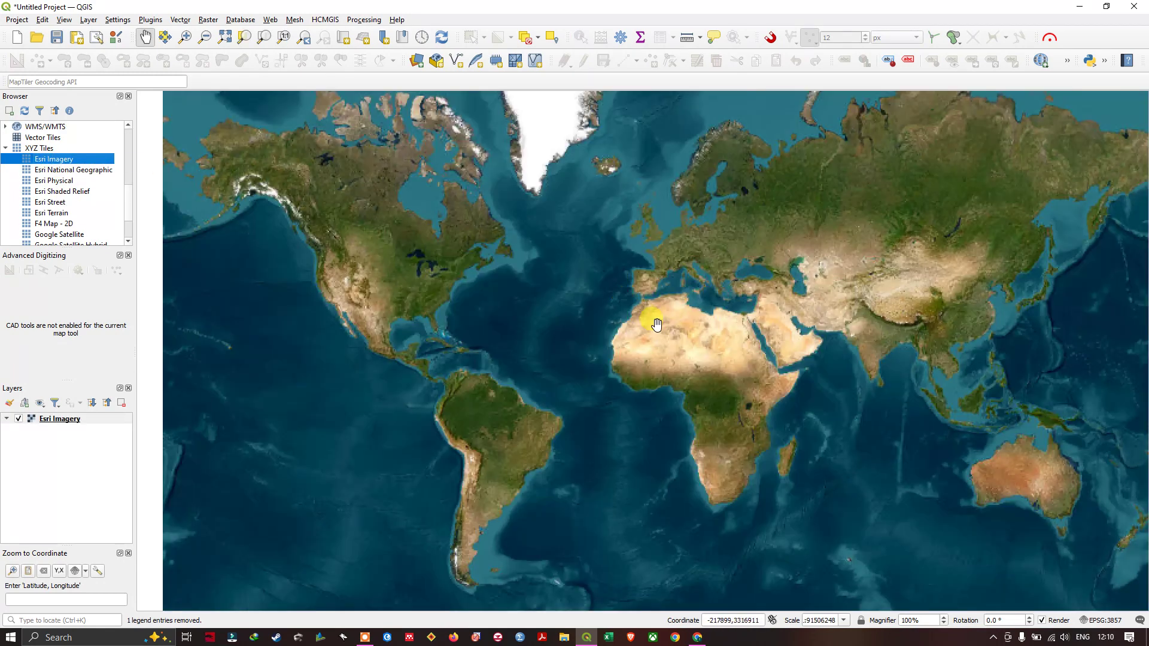
scroll(751, 443, up, 1)
drag(772, 475, 684, 456)
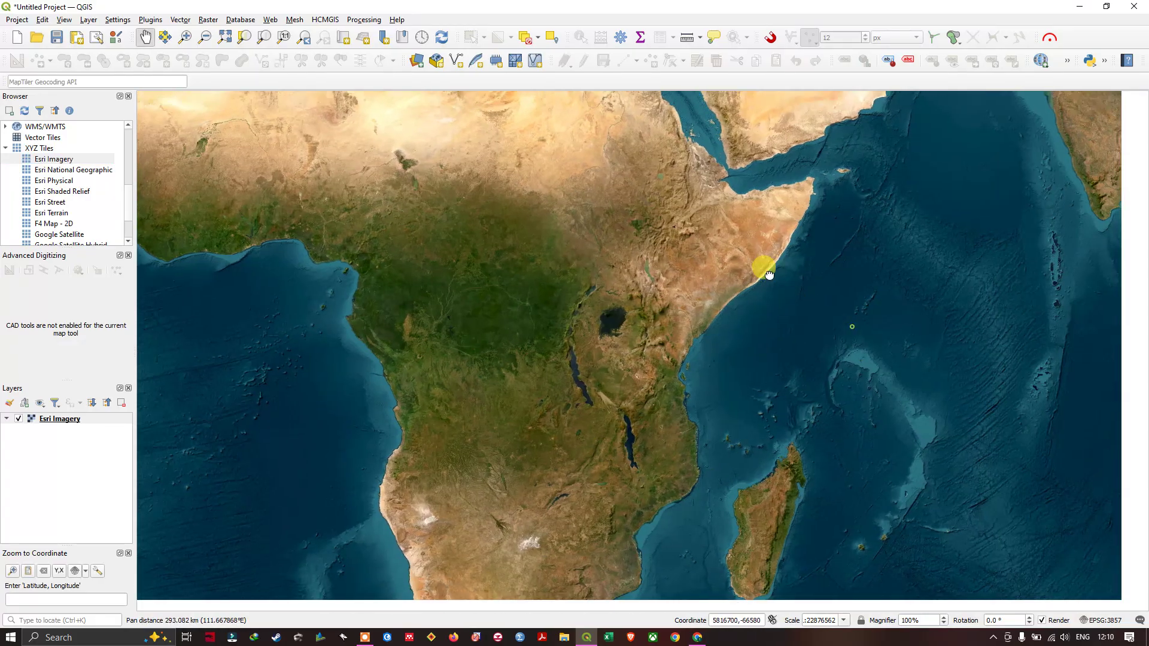
drag(676, 530, 585, 415)
scroll(488, 419, up, 1)
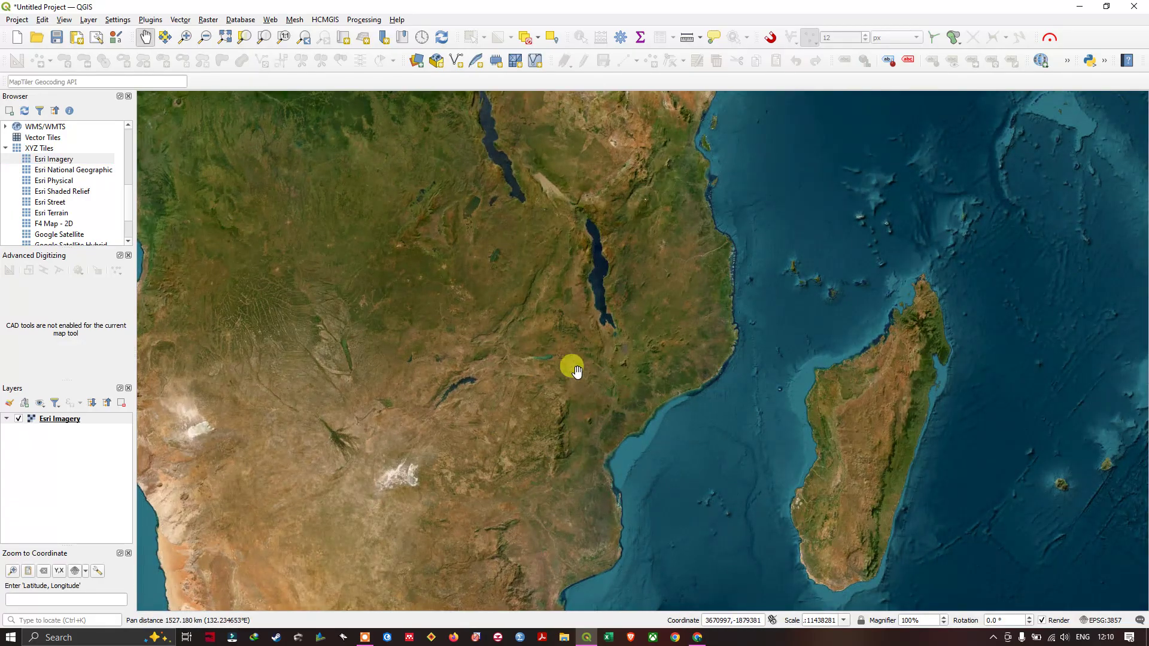
scroll(675, 316, up, 2)
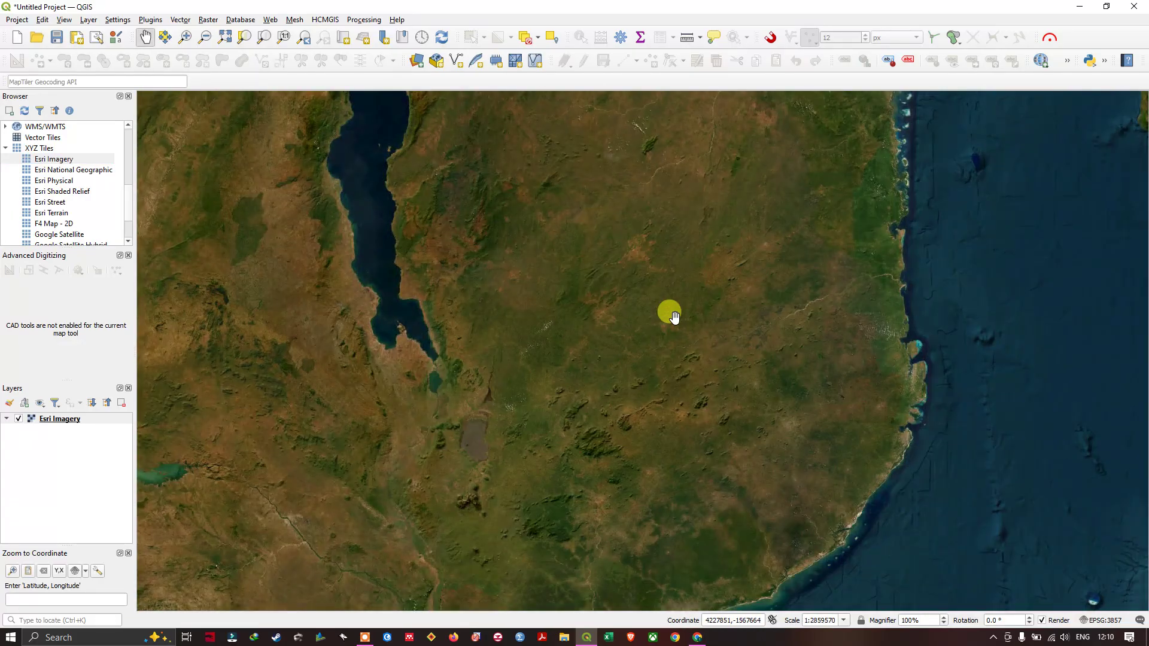
- Add Esri National Geographic to the map and pan over northeast Africa
drag(50, 173, 657, 246)
scroll(630, 329, down, 5)
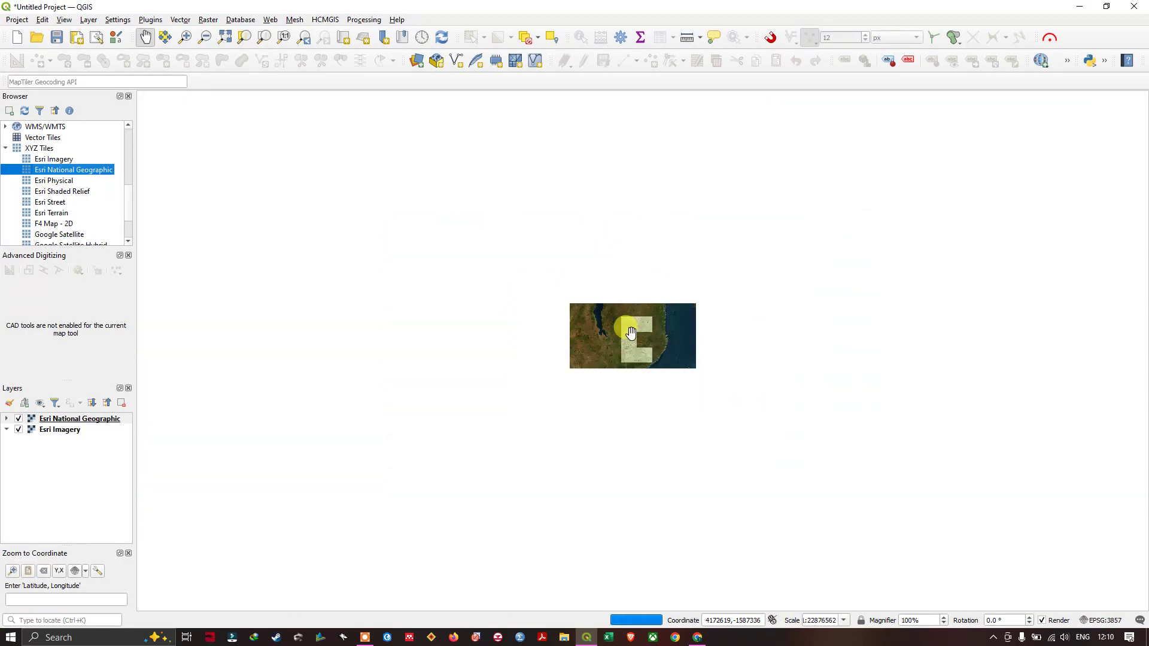
scroll(631, 332, down, 1)
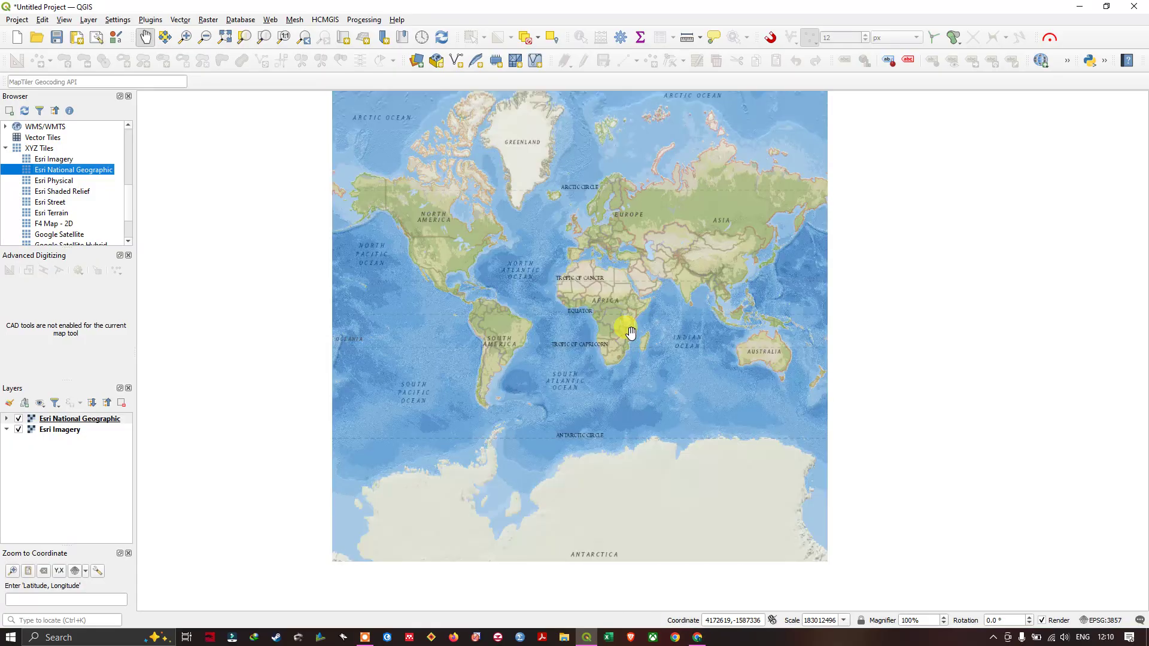
scroll(623, 277, up, 3)
drag(595, 405, 617, 430)
- Add the Esri Physical and Esri Street XYZ basemaps to the map
click(46, 181)
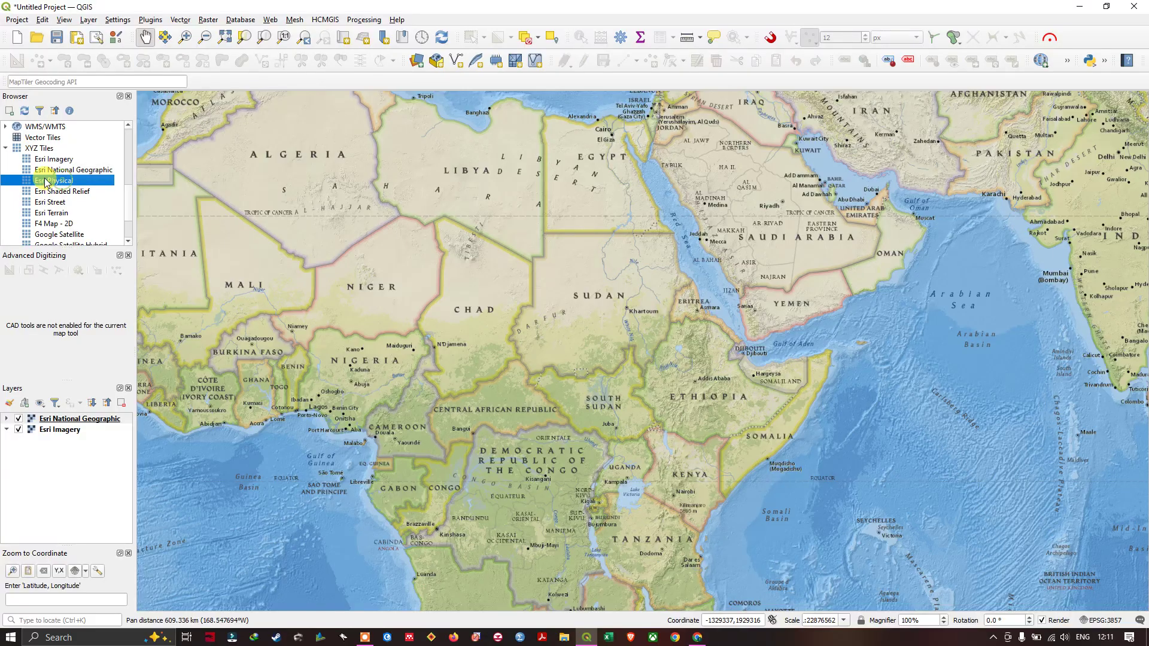
drag(46, 182, 543, 267)
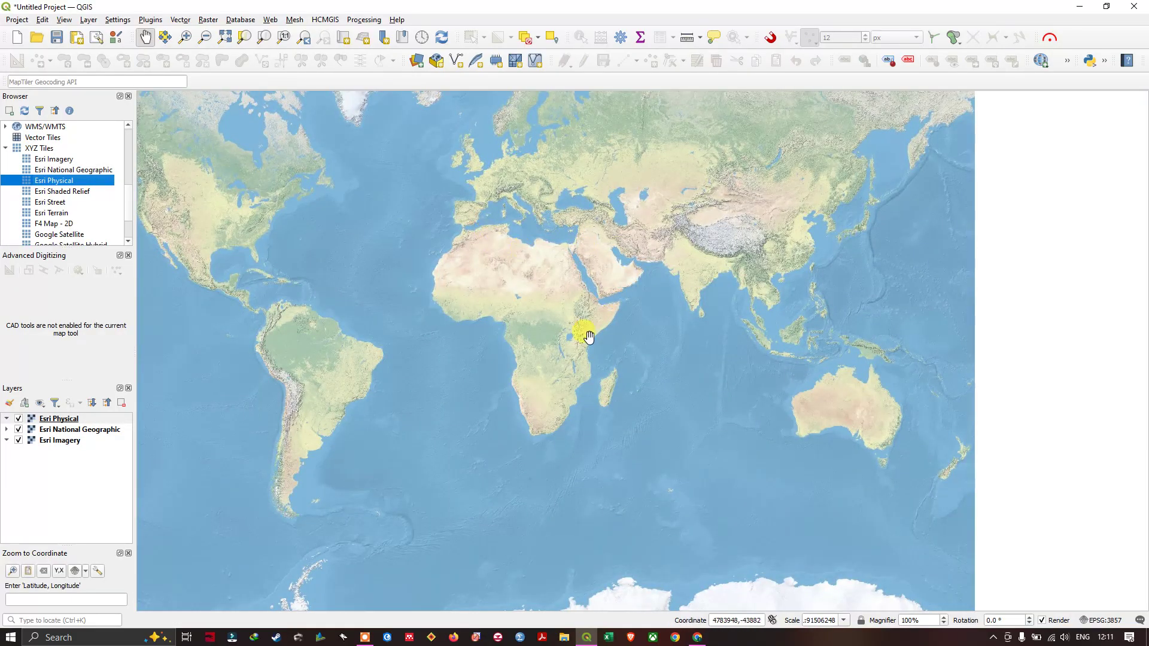
scroll(535, 342, up, 1)
scroll(564, 321, up, 1)
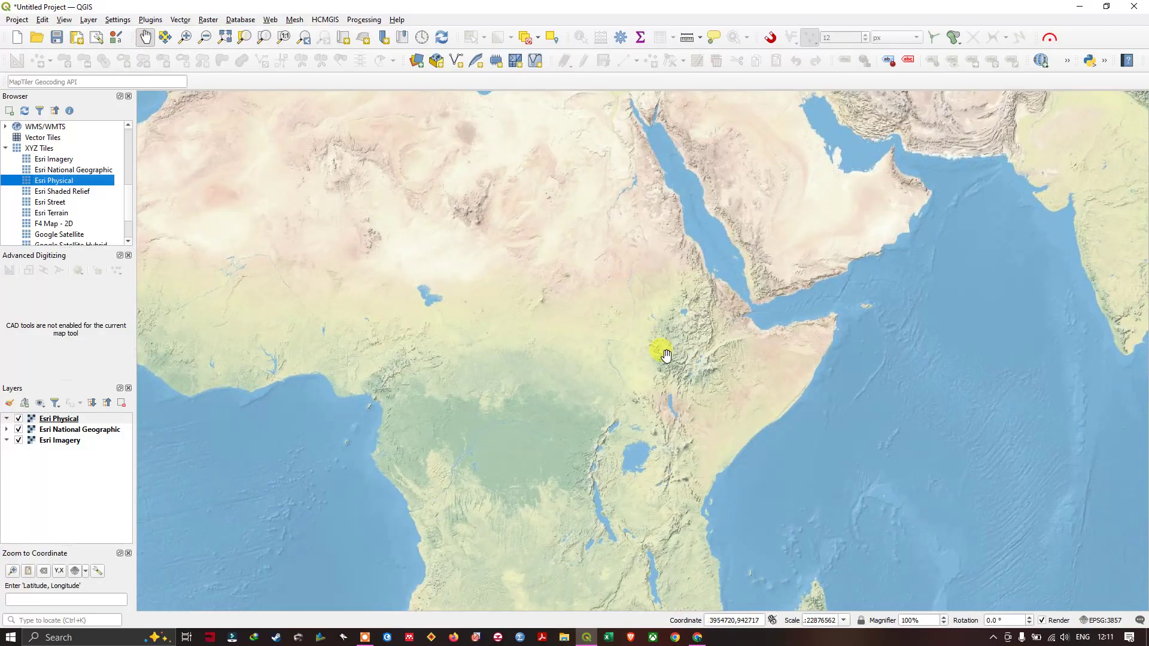
scroll(318, 354, up, 2)
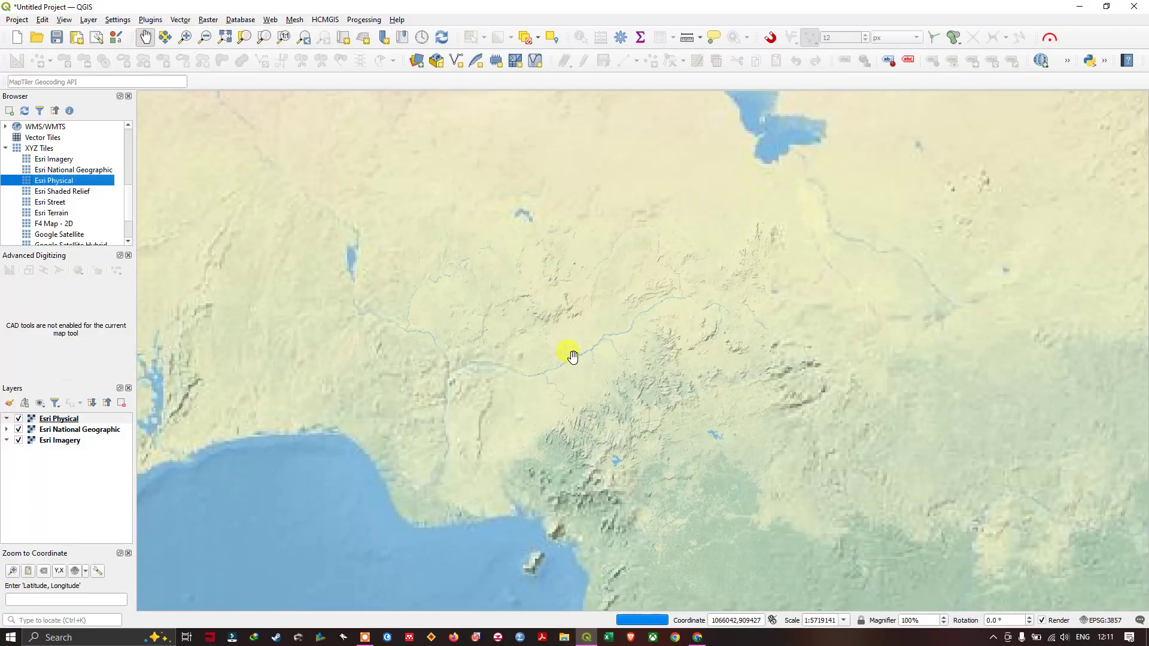
scroll(573, 356, down, 1)
scroll(570, 354, down, 1)
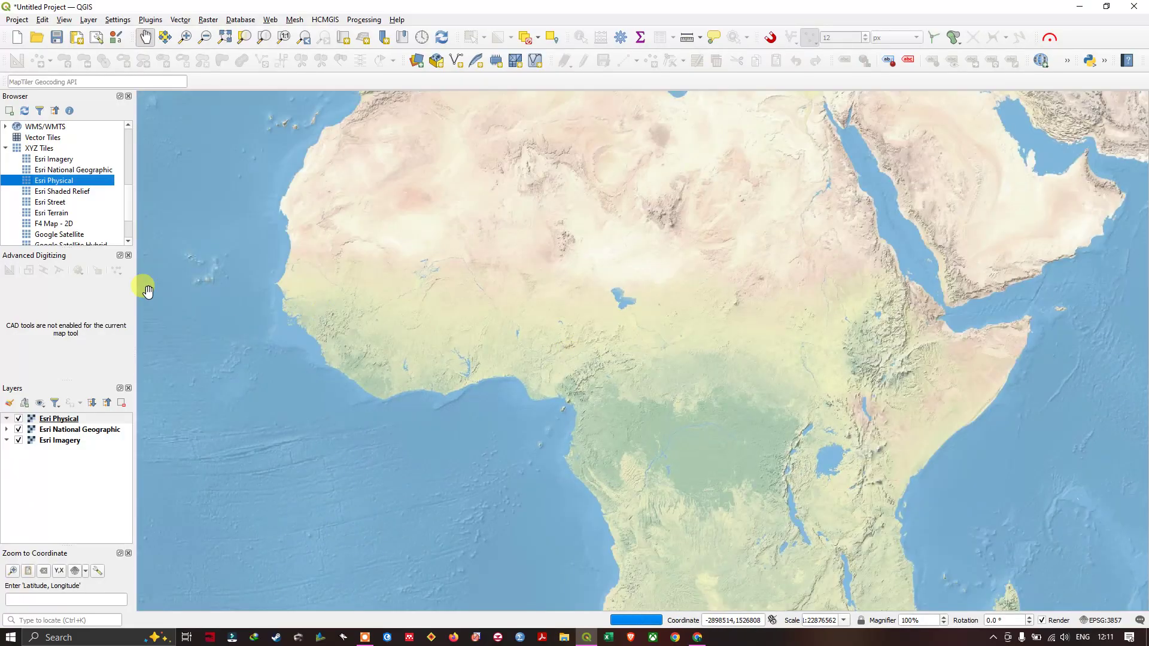
click(53, 212)
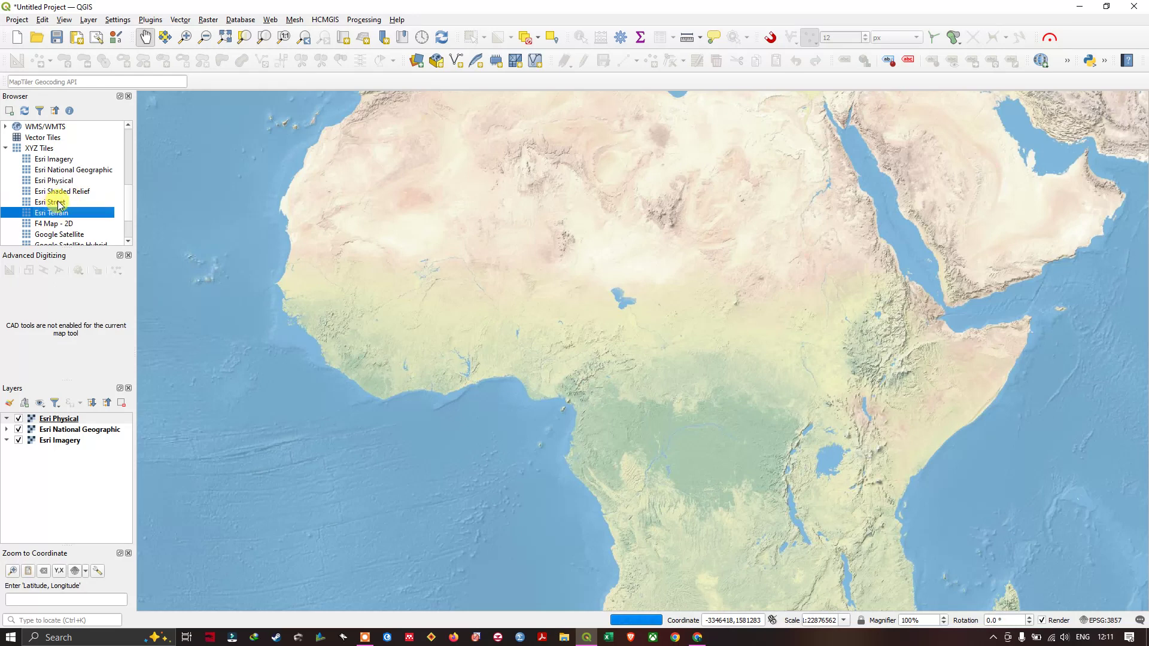
drag(58, 204, 402, 228)
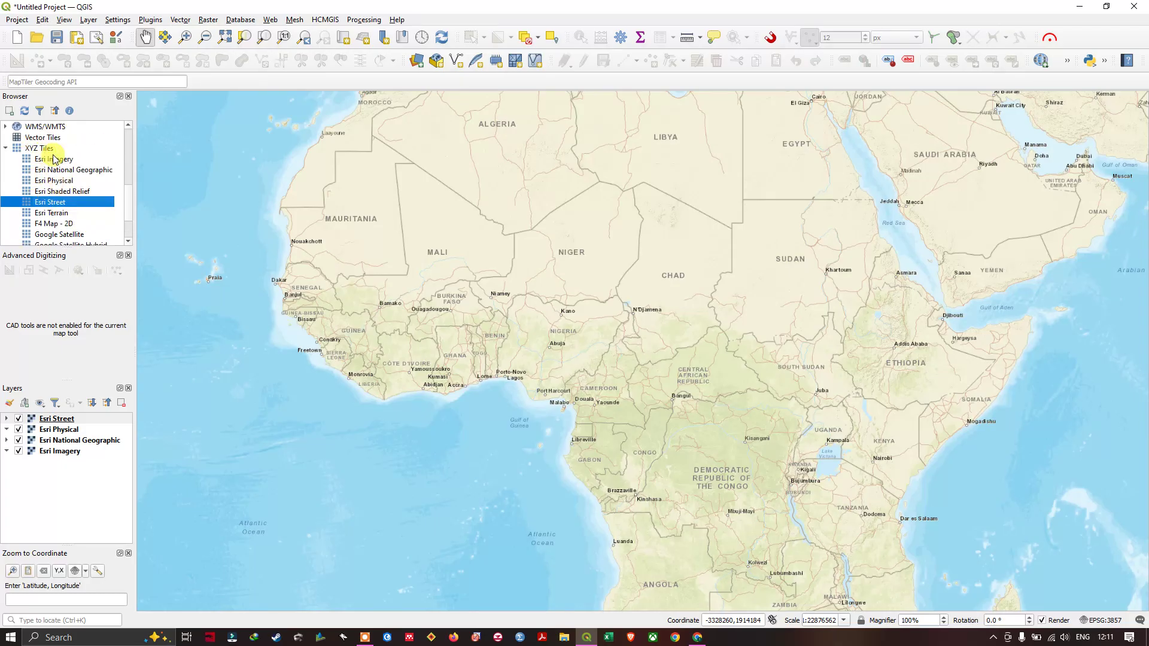
- Add F4 Map - 2D, Google Satellite Hybrid, OpenStreetMap and Mapzen Global Terrain layers
scroll(72, 200, down, 1)
click(41, 181)
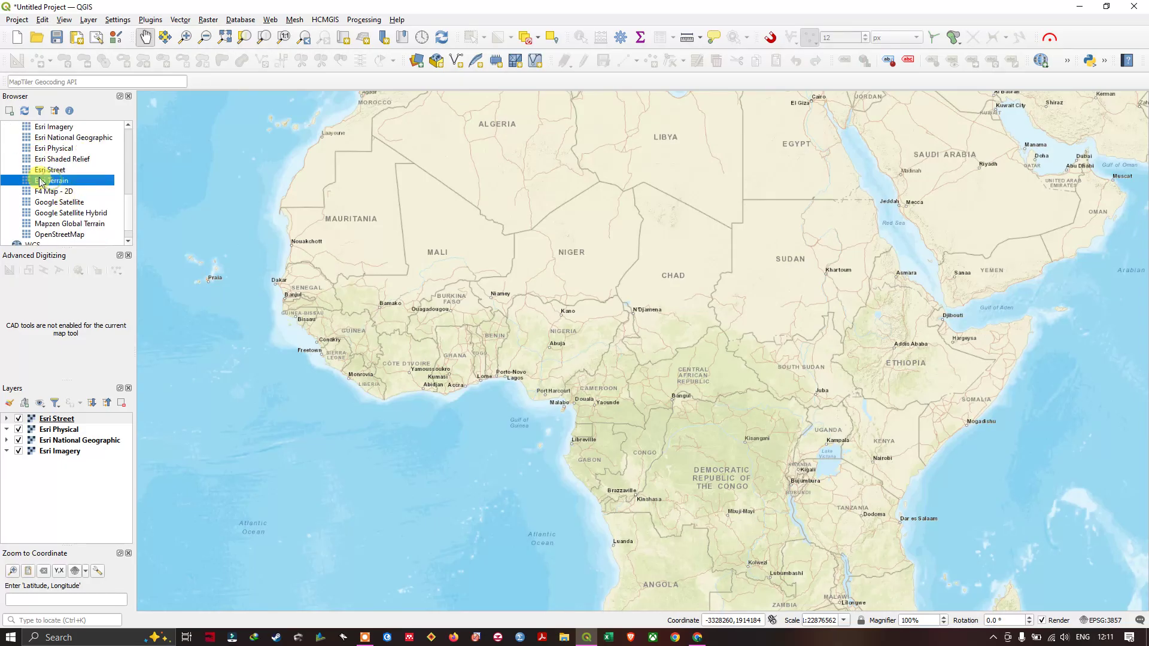
drag(50, 193, 395, 234)
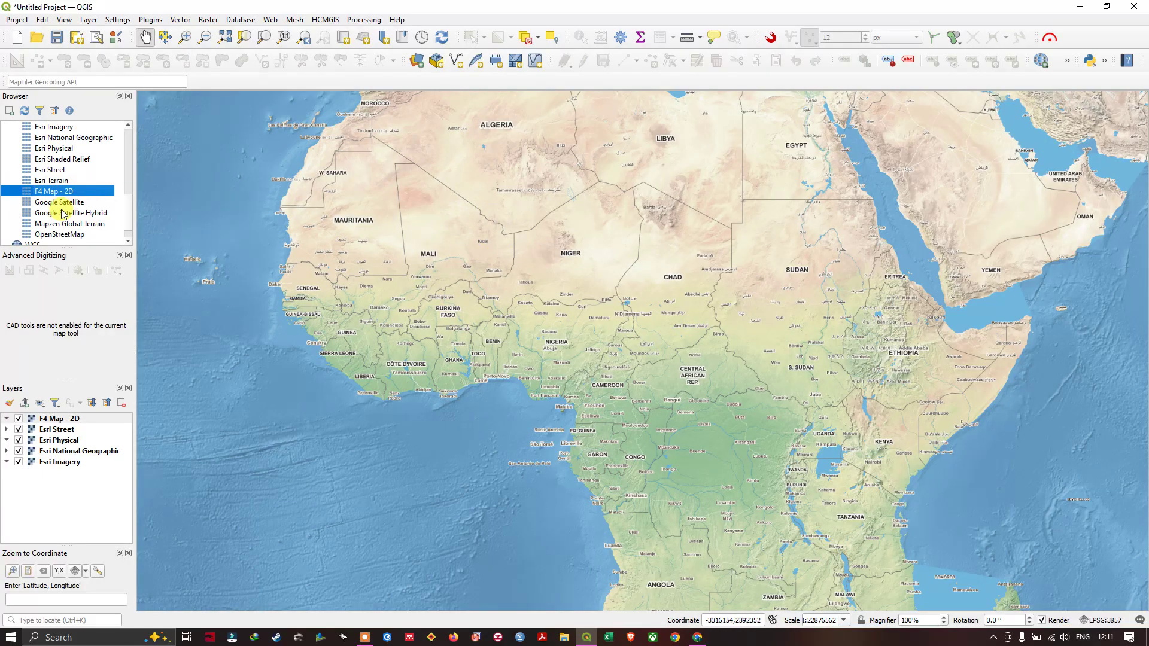
drag(80, 217, 513, 269)
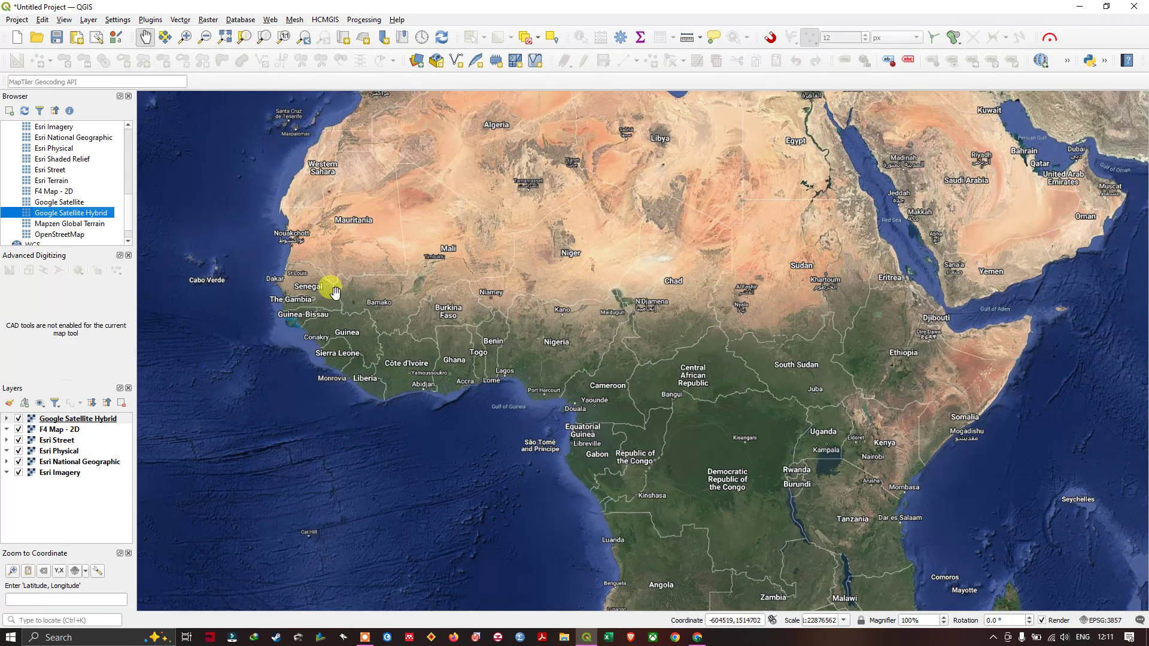
drag(57, 234, 535, 272)
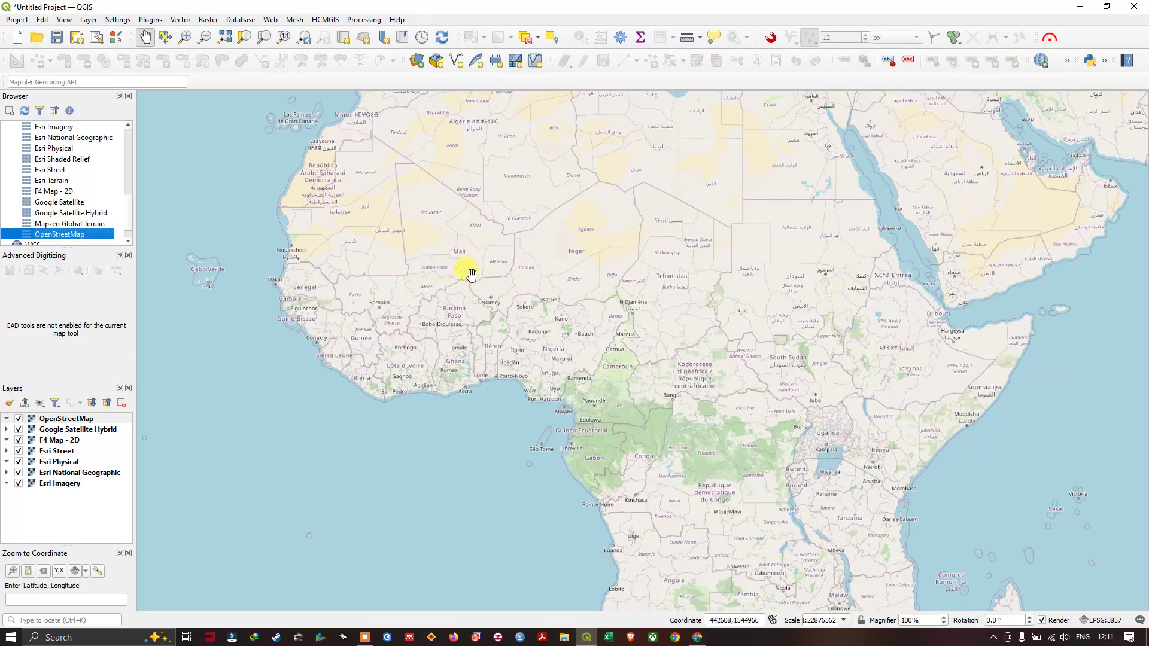
drag(45, 224, 473, 254)
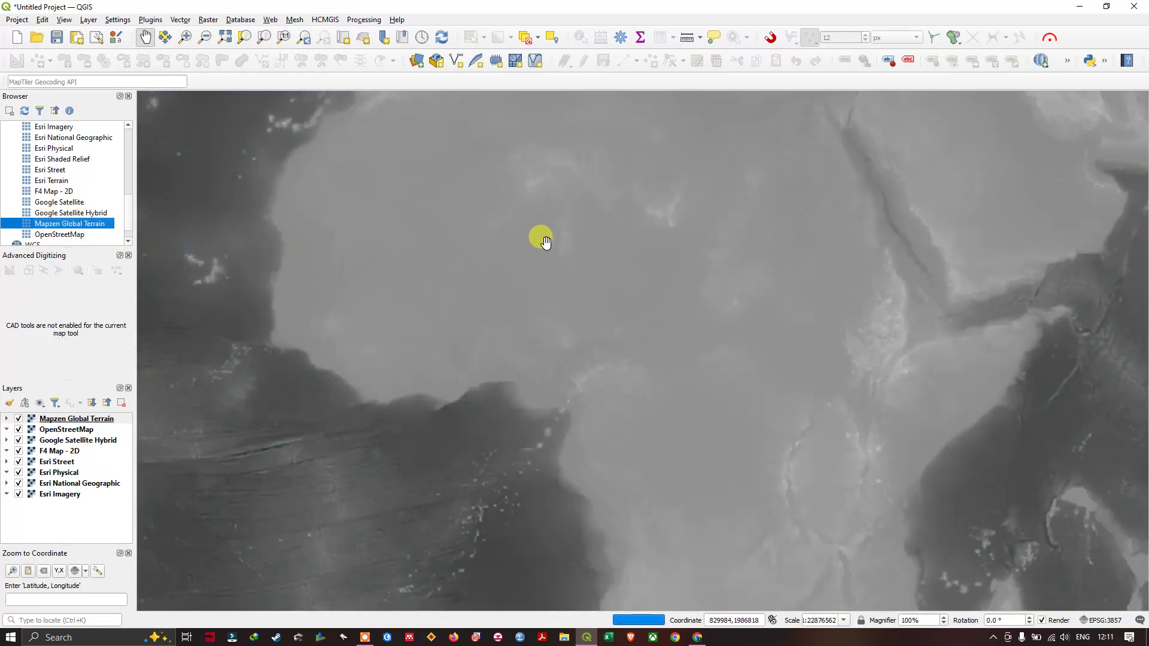
scroll(600, 262, down, 2)
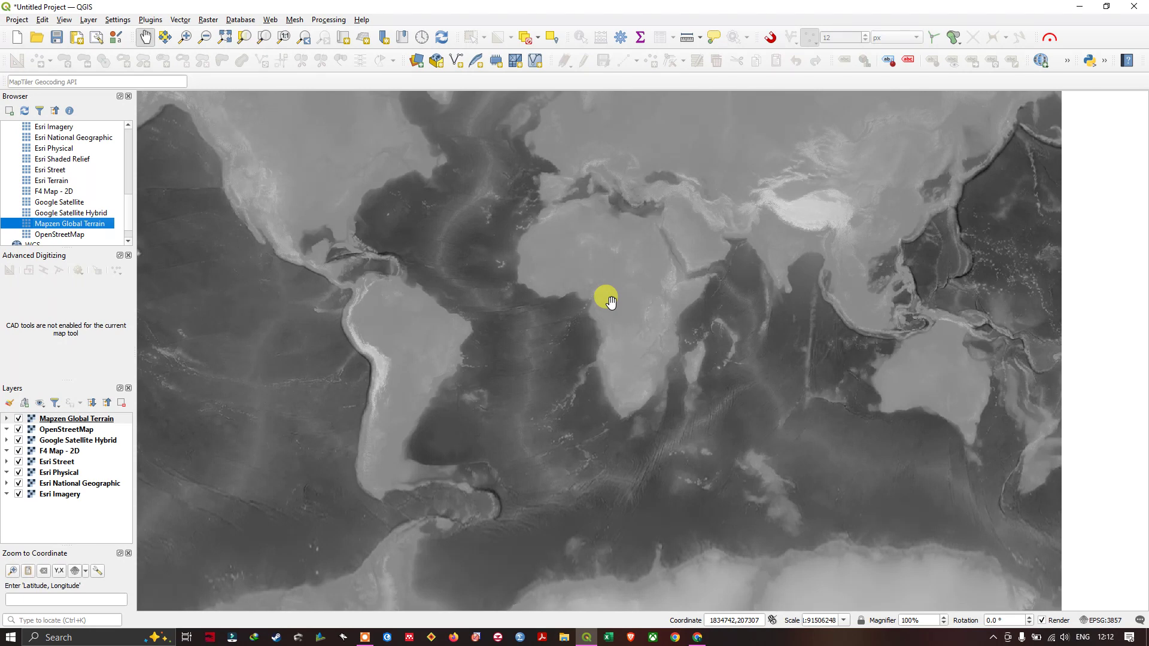
- Search the plugin manager for HCMGIS, install it, and close the dialog
click(159, 22)
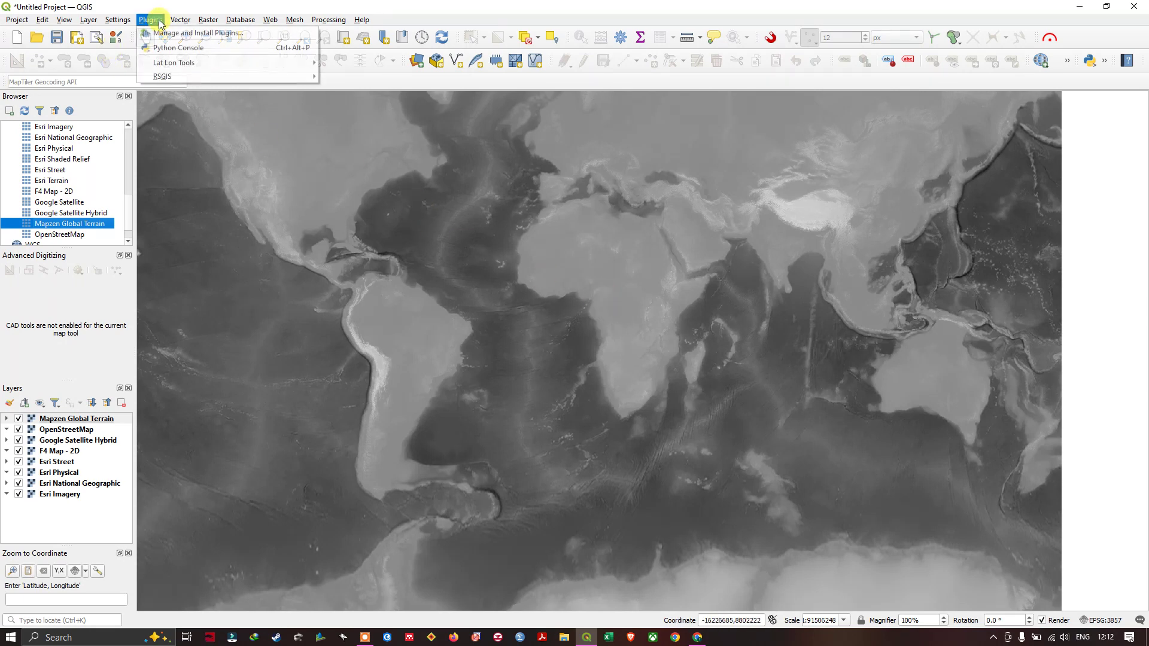
click(171, 35)
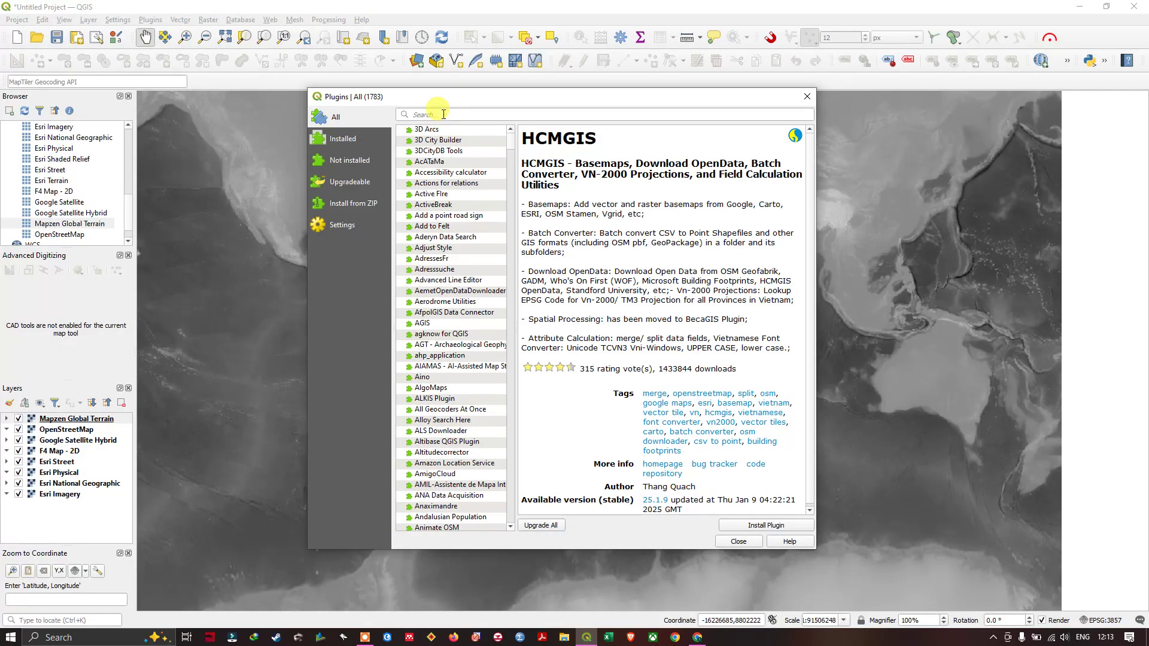
click(443, 114)
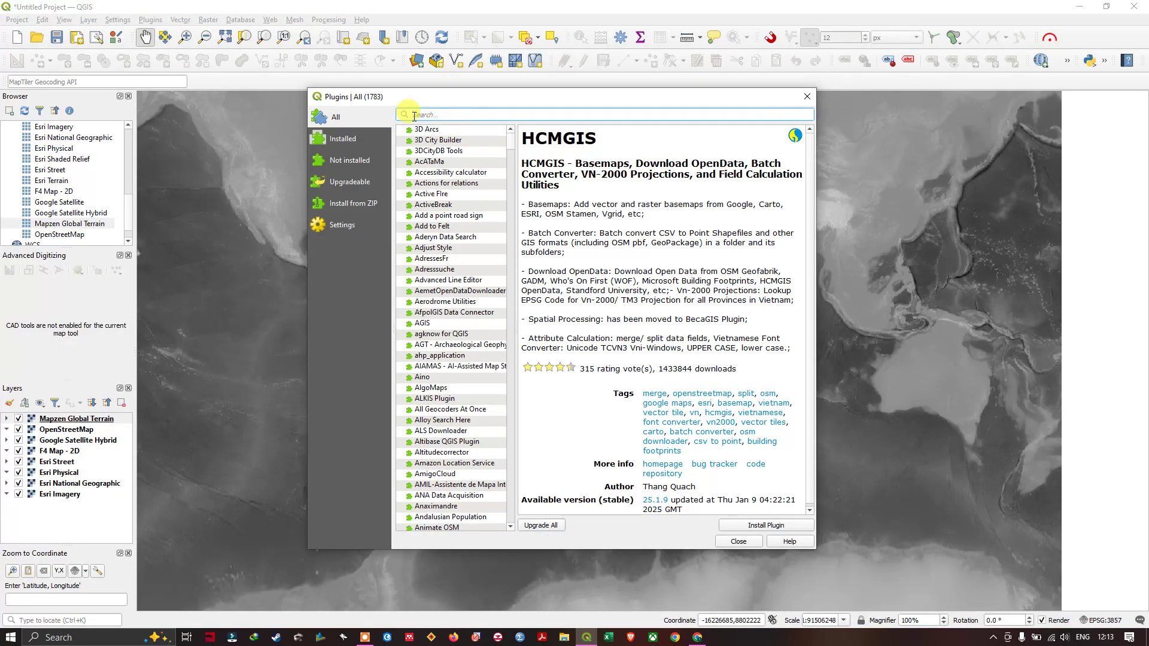
text(HCMGIS)
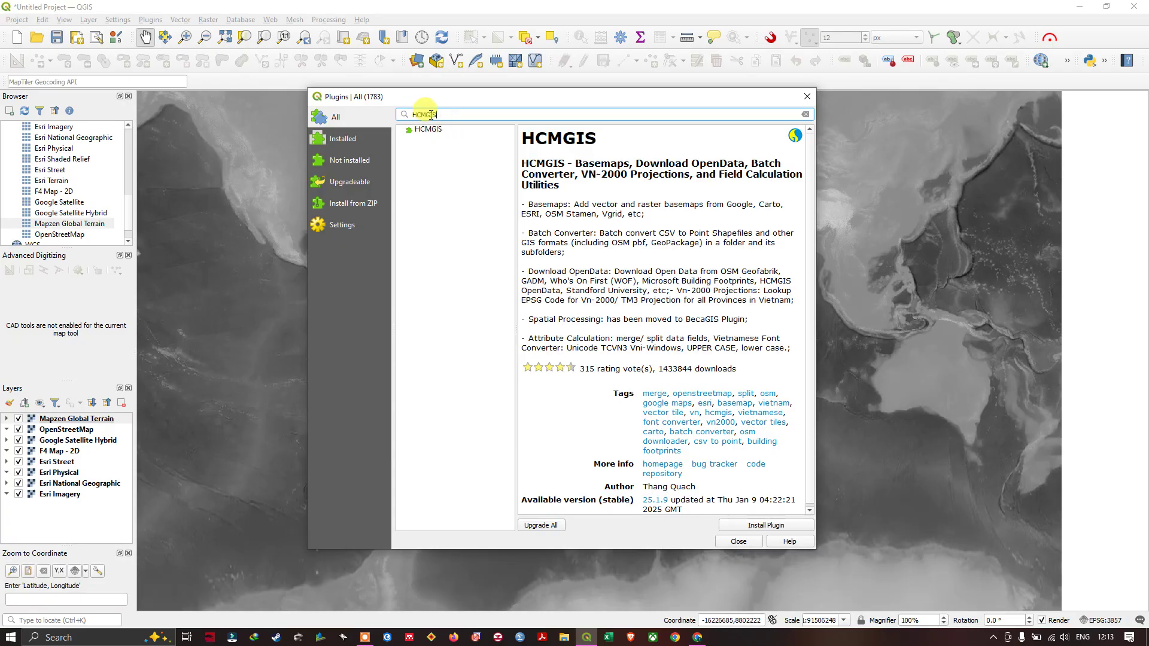
click(429, 130)
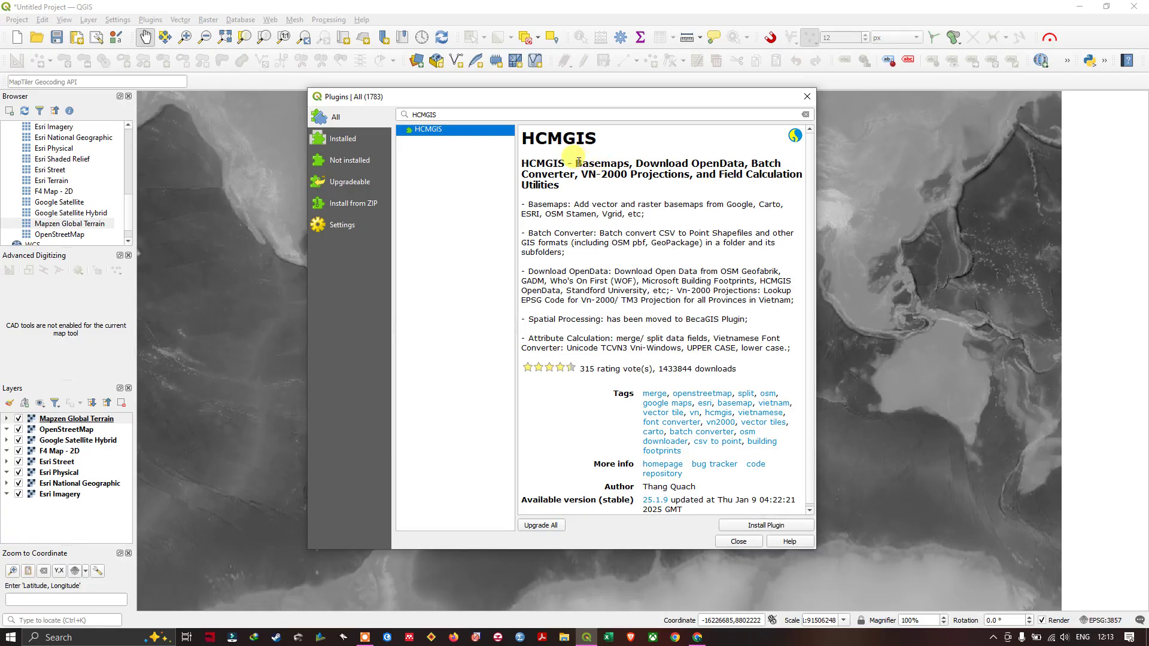
drag(577, 163, 632, 166)
click(578, 167)
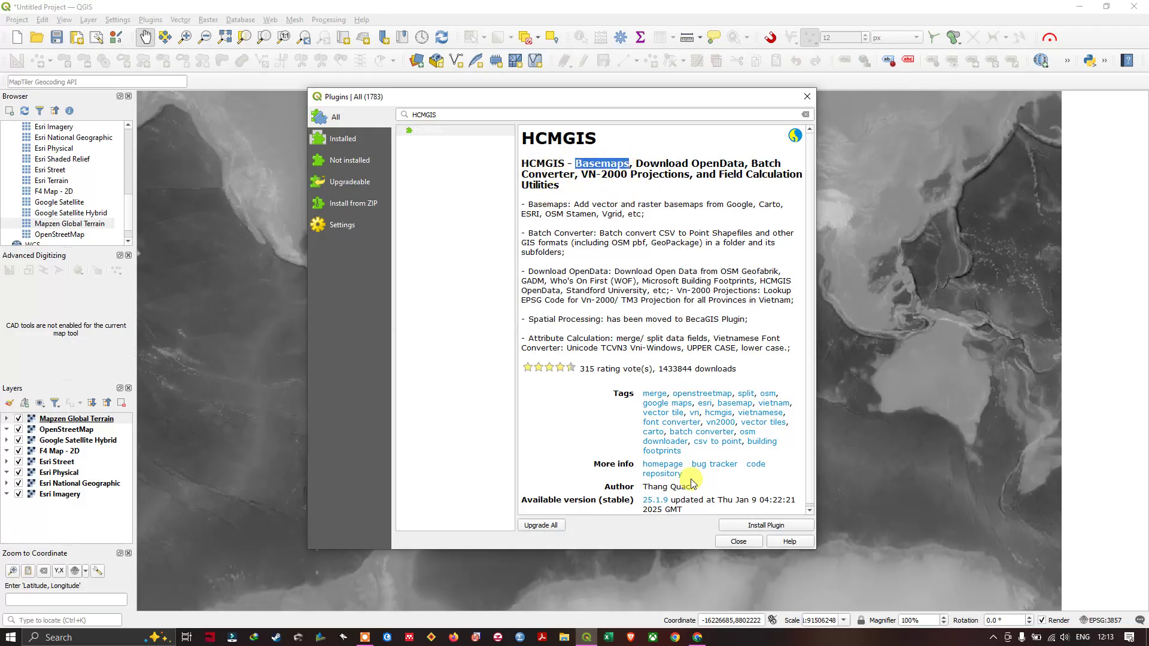
click(746, 530)
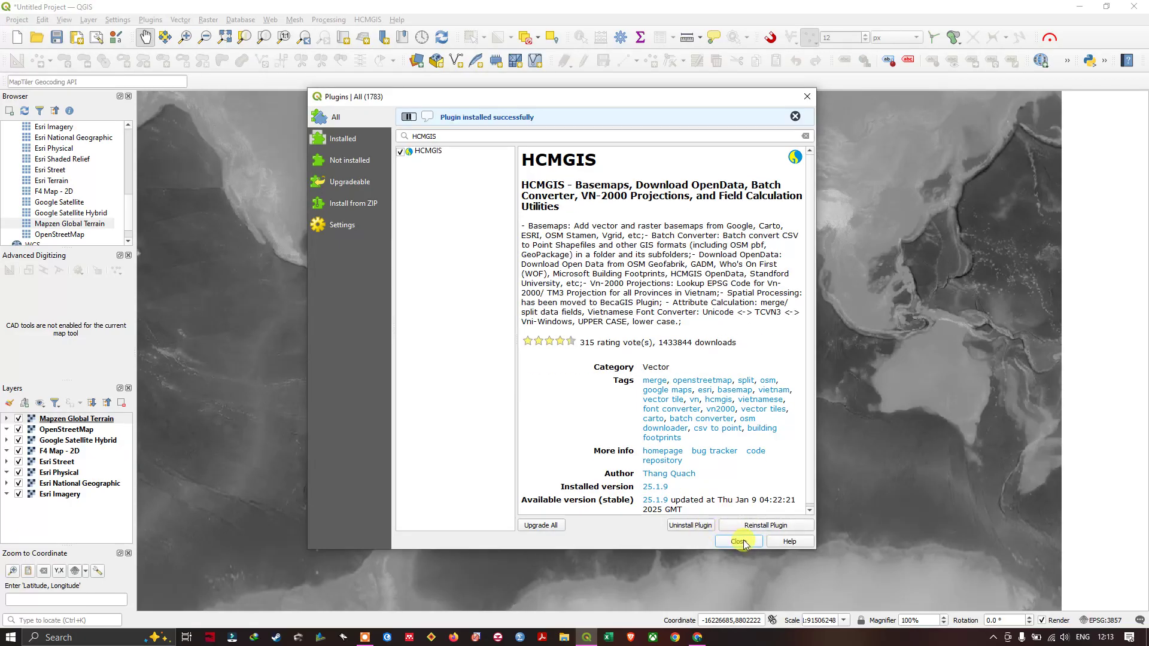
click(740, 542)
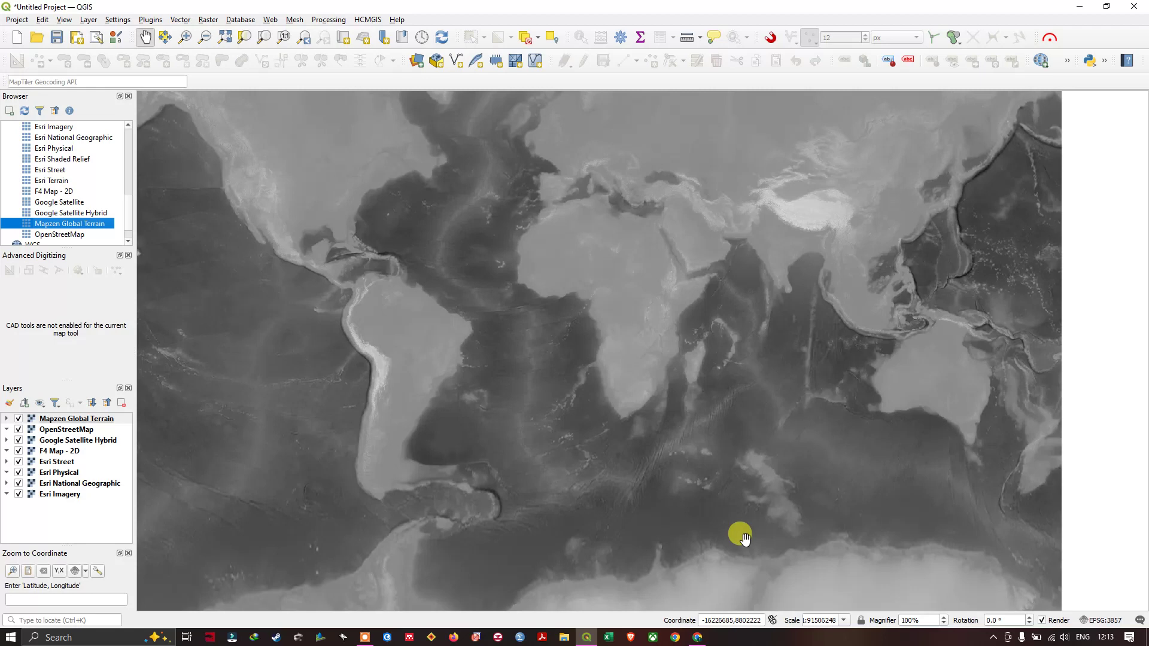
- Add the ESRI Dark and ESRI Night vector tile basemaps from HCMGIS
click(374, 24)
mouse_move(379, 37)
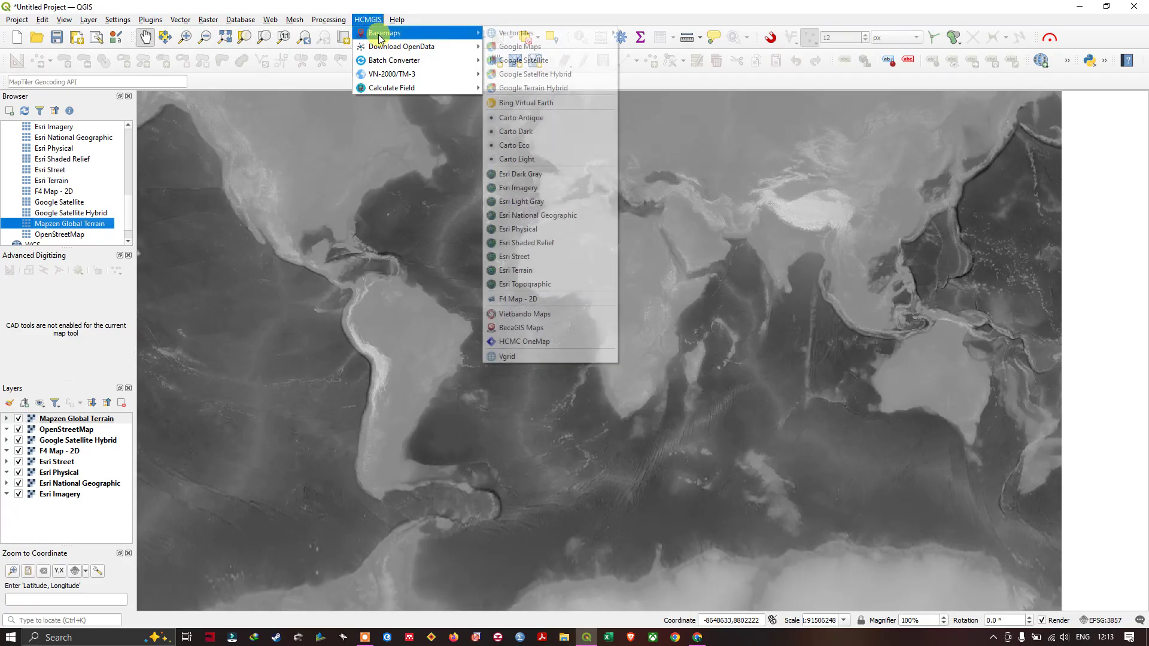
mouse_move(524, 34)
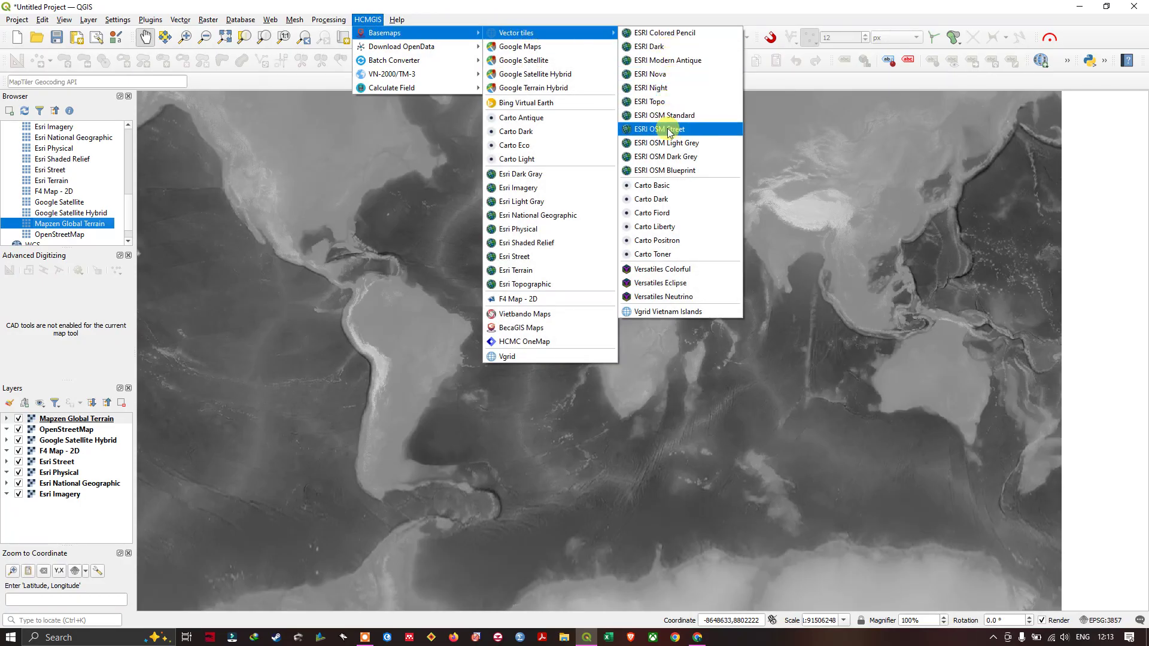
click(658, 48)
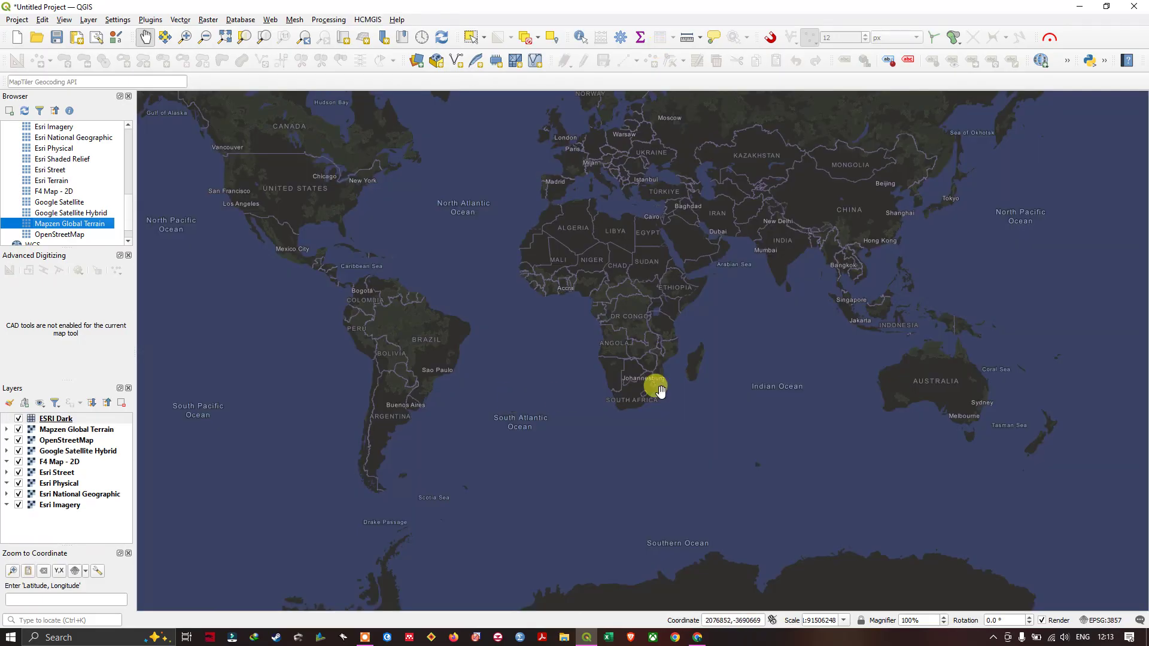
click(368, 20)
mouse_move(383, 32)
mouse_move(585, 33)
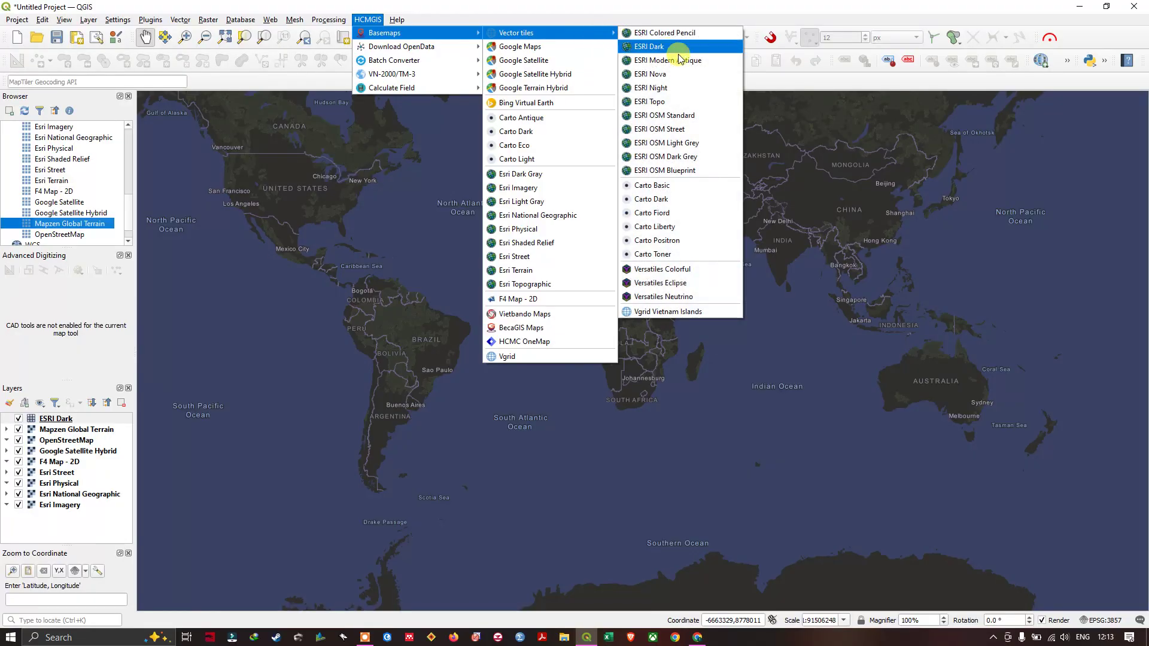
click(687, 89)
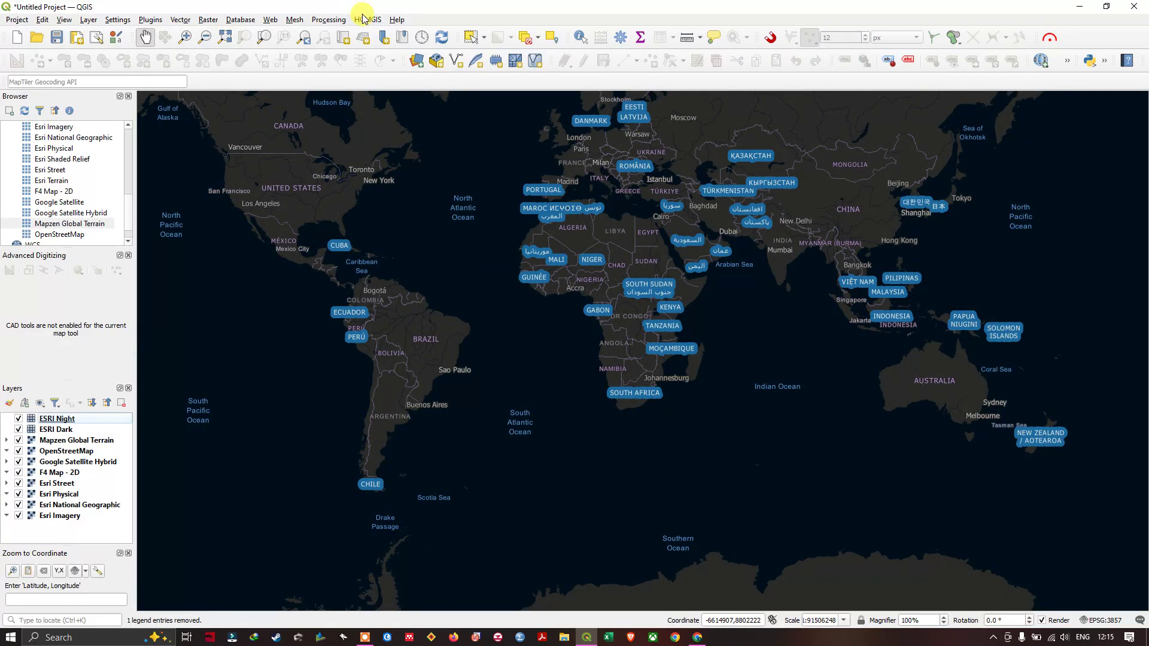
- Add the ESRI OSM Blueprint vector tile basemap and zoom around the map
click(365, 20)
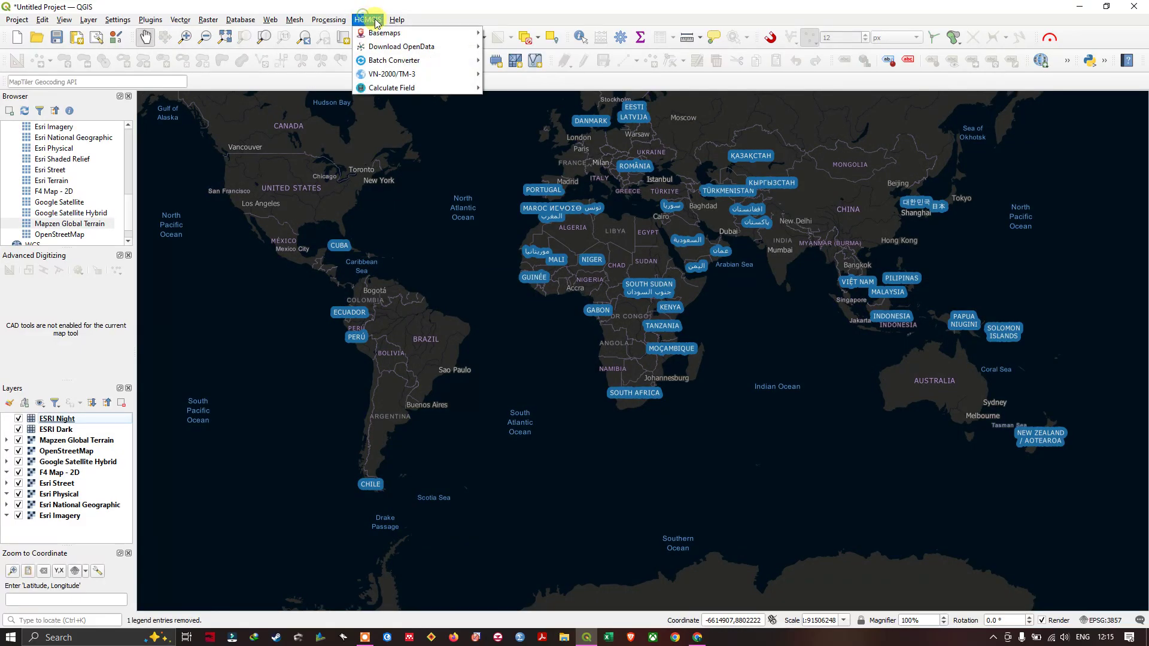
mouse_move(385, 33)
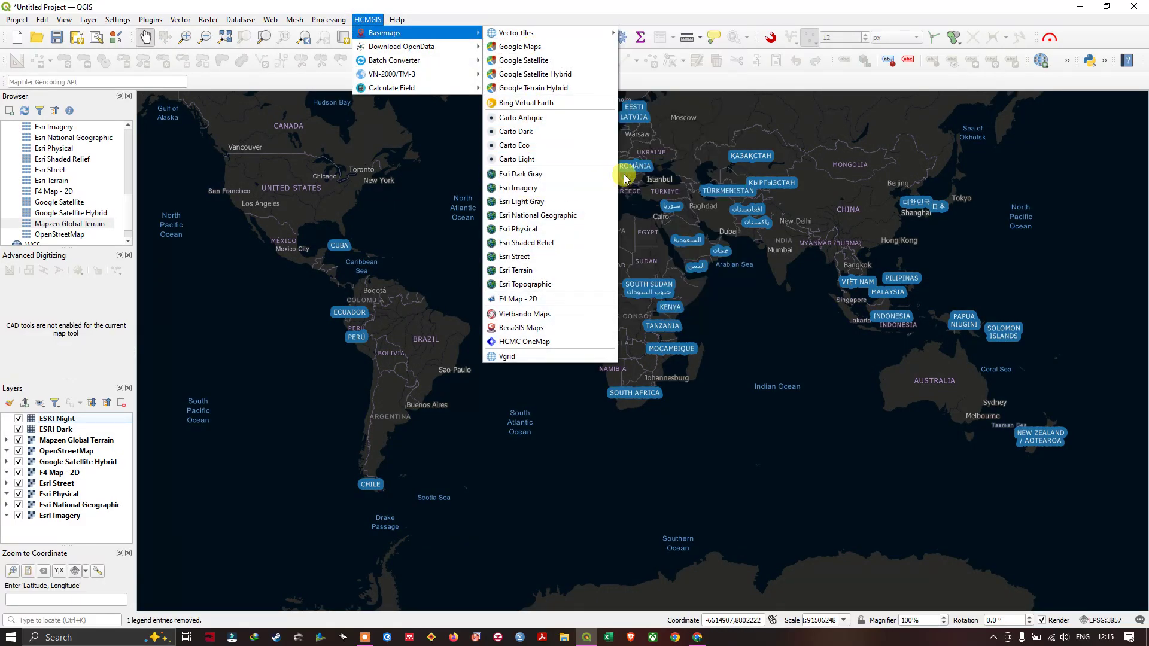
mouse_move(596, 34)
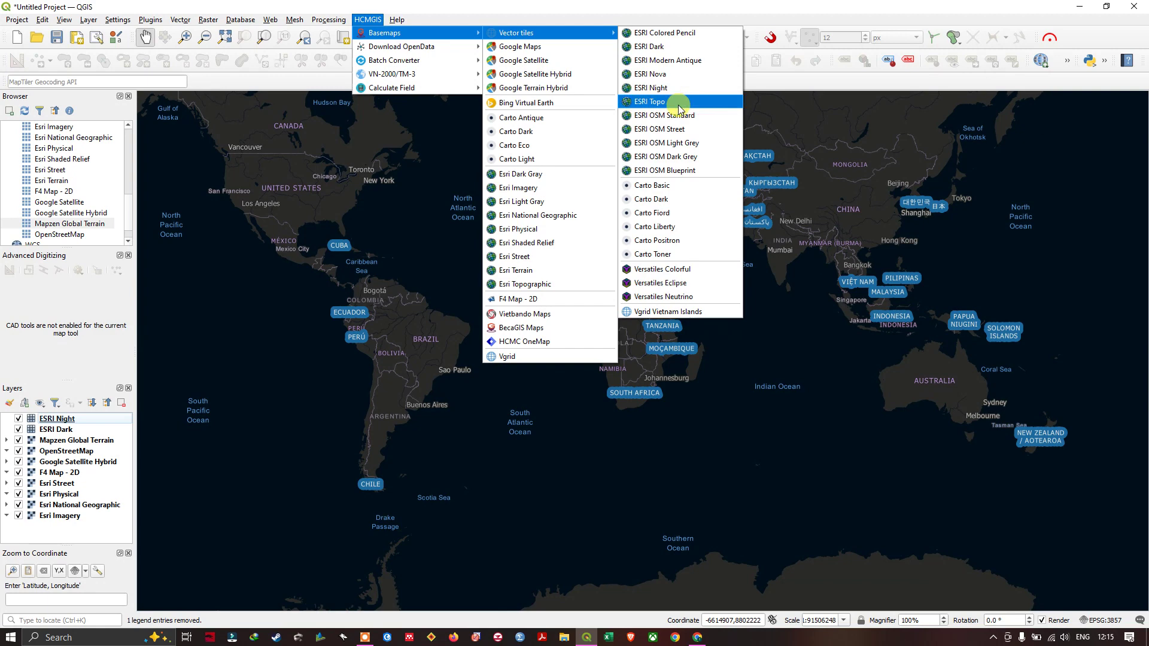
click(682, 172)
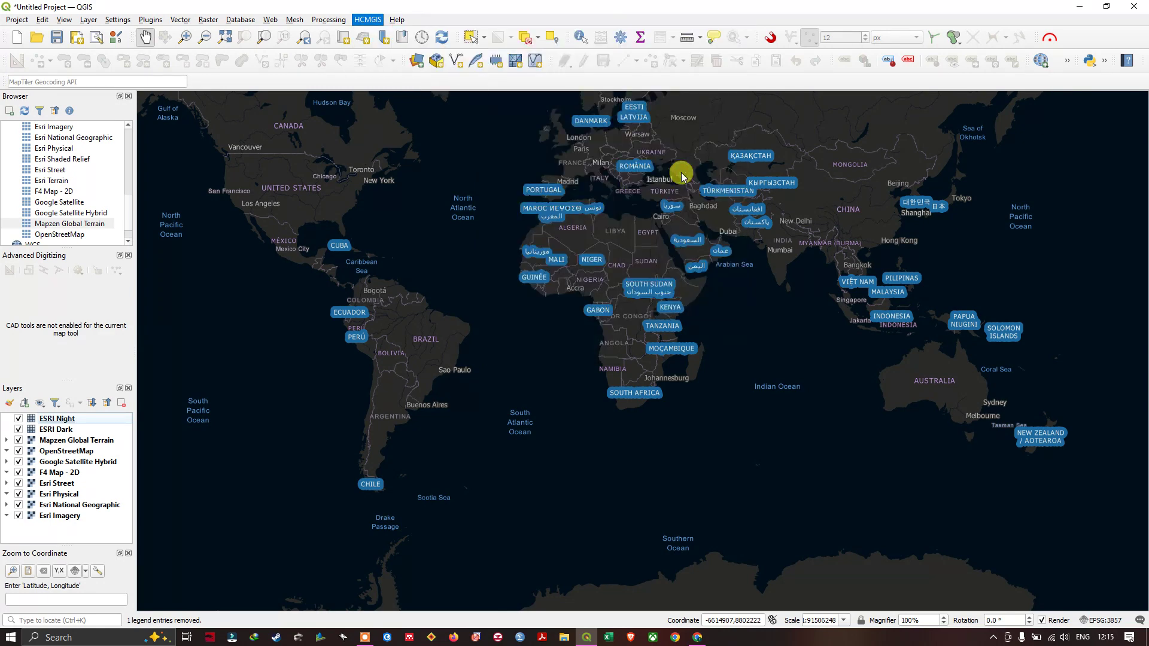
scroll(640, 260, up, 1)
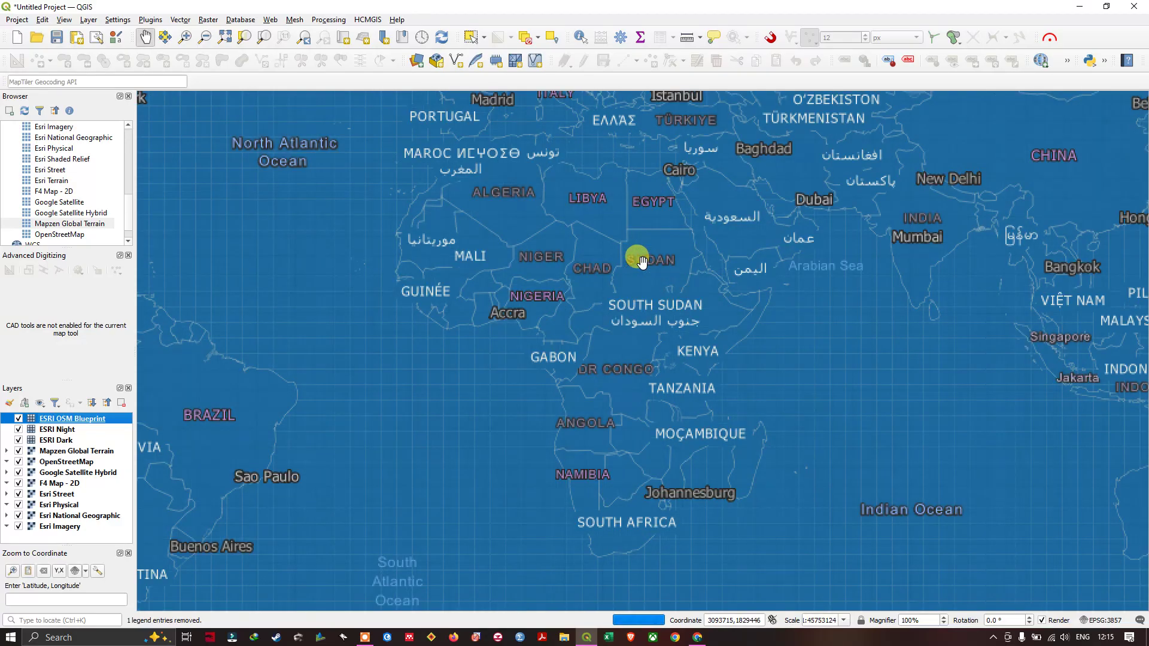
scroll(686, 299, up, 1)
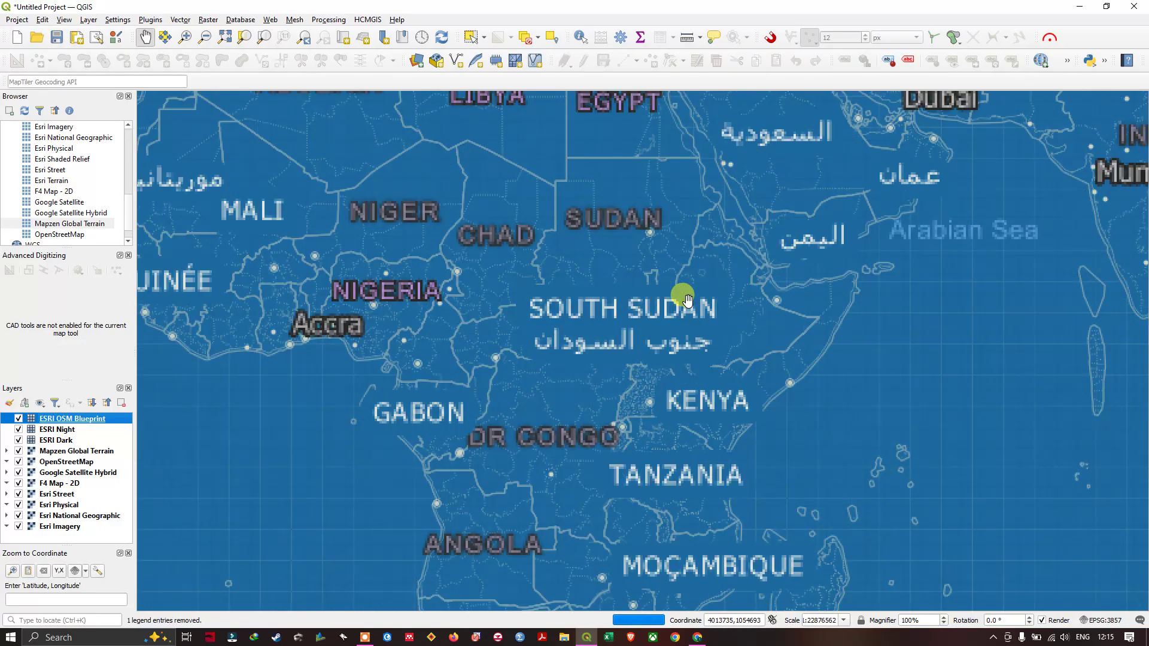
scroll(649, 392, up, 1)
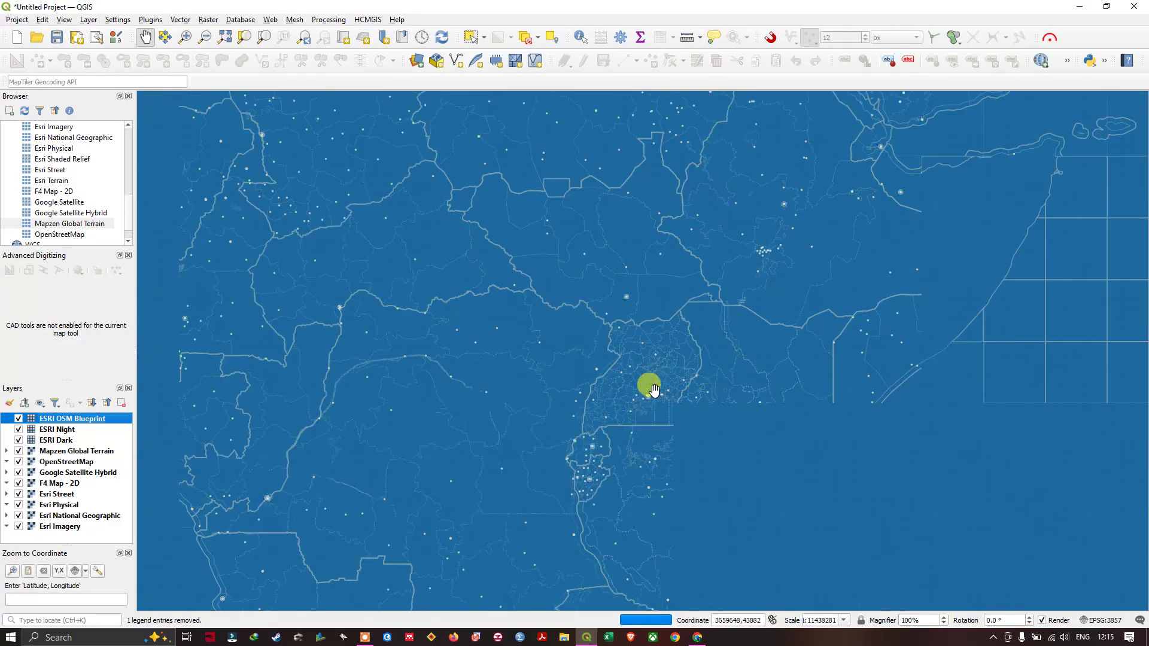
scroll(650, 377, down, 1)
scroll(661, 354, down, 1)
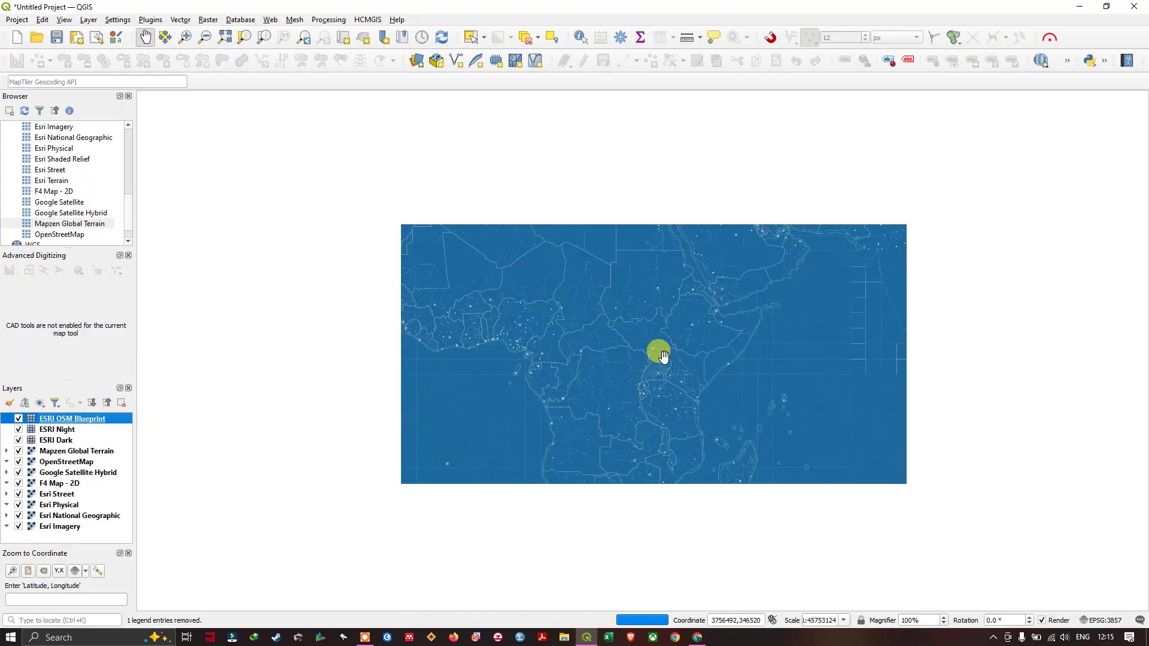
scroll(663, 356, down, 1)
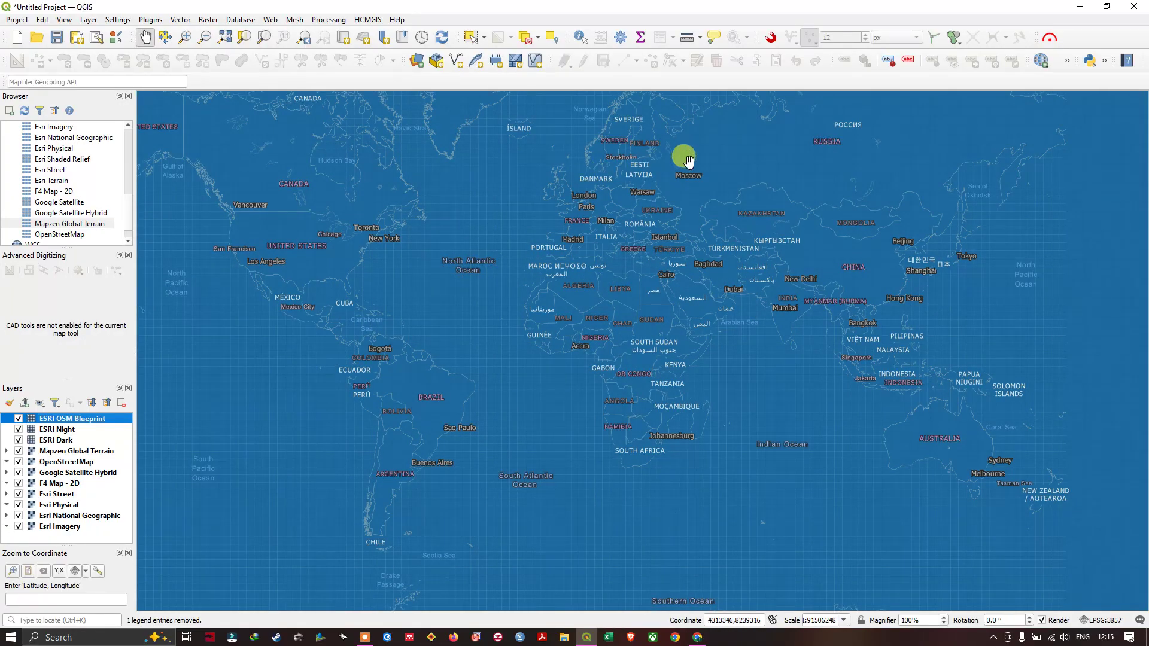
scroll(689, 160, up, 3)
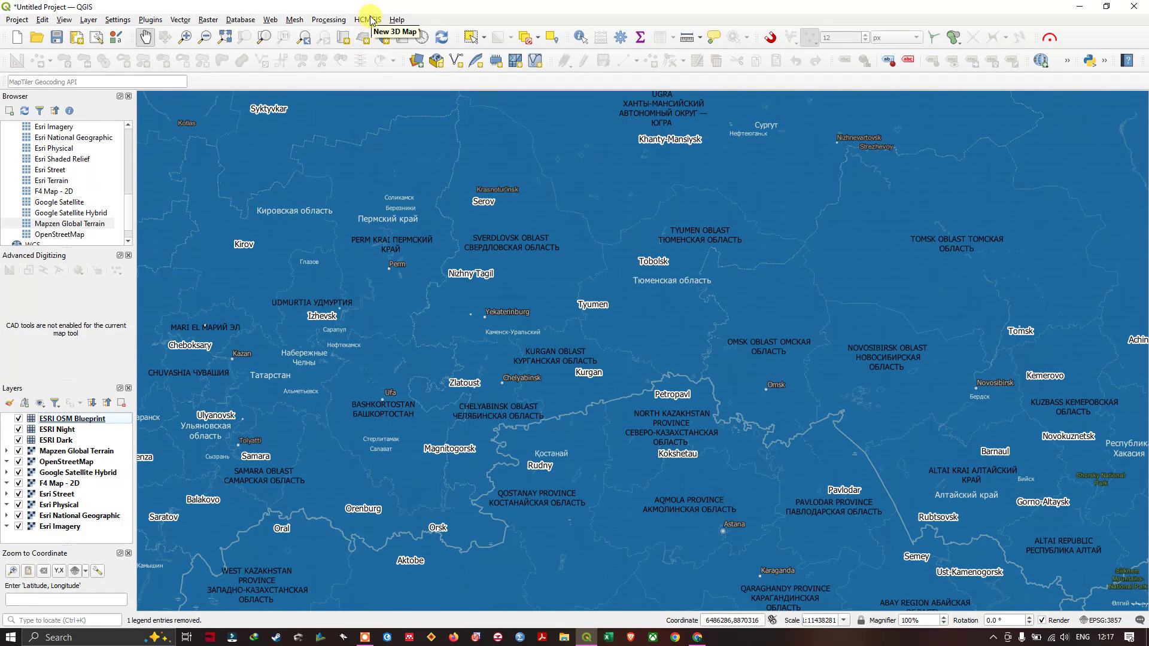
- Add the Google Terrain Hybrid basemap and the Carto Toner vector tile basemap
click(369, 20)
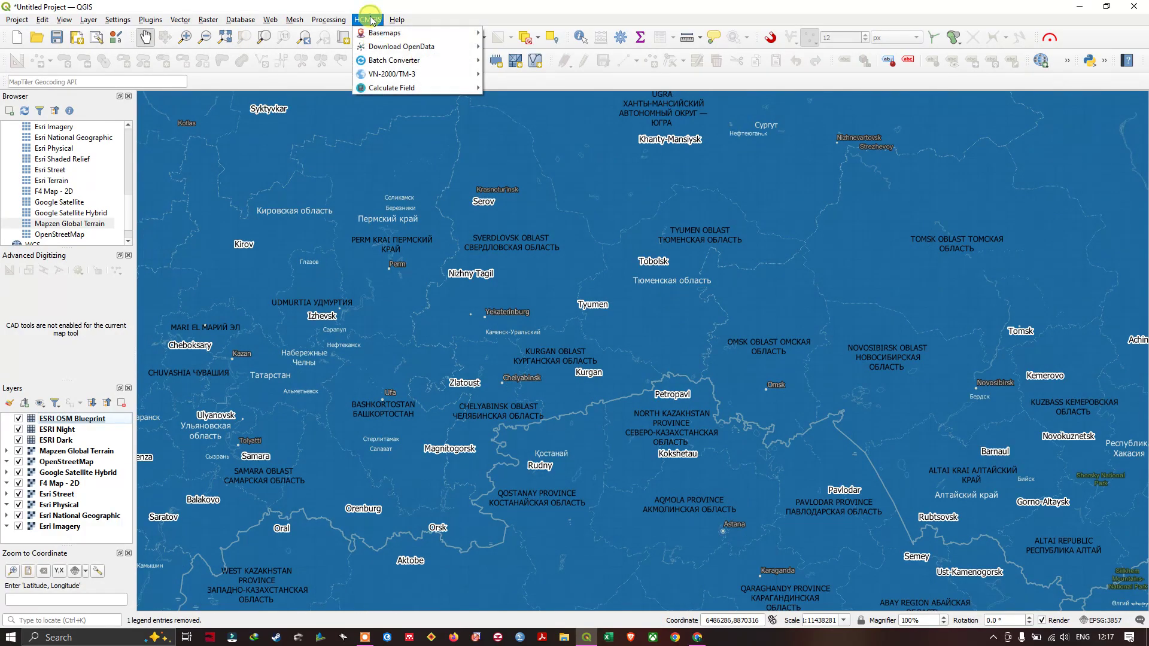
mouse_move(389, 33)
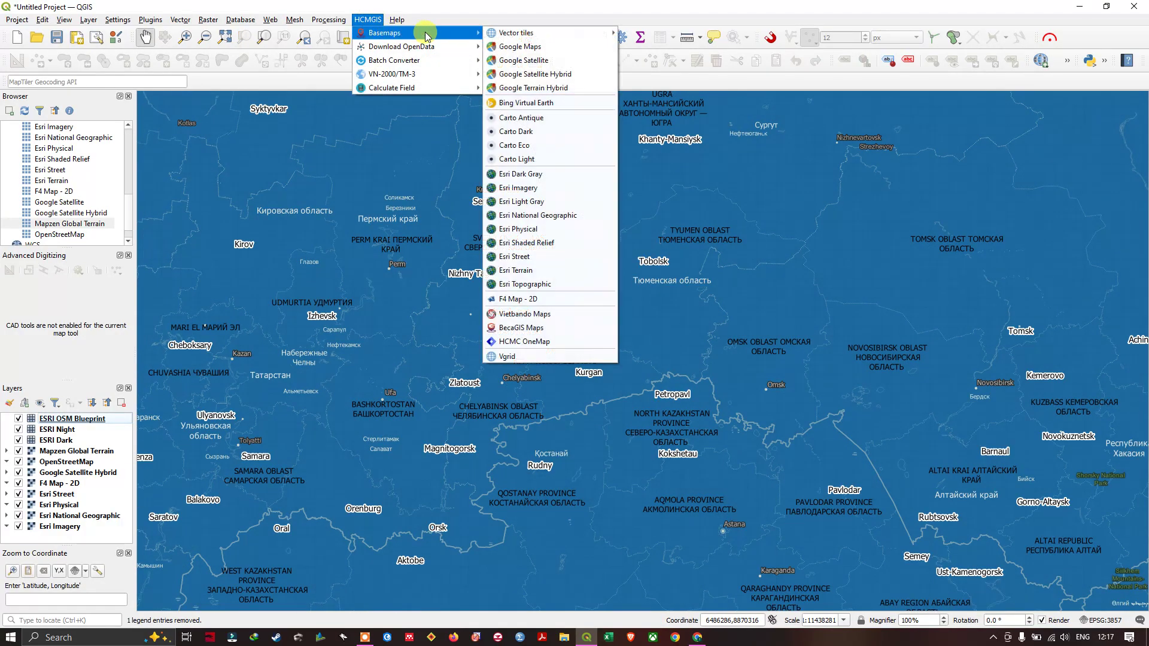
click(552, 88)
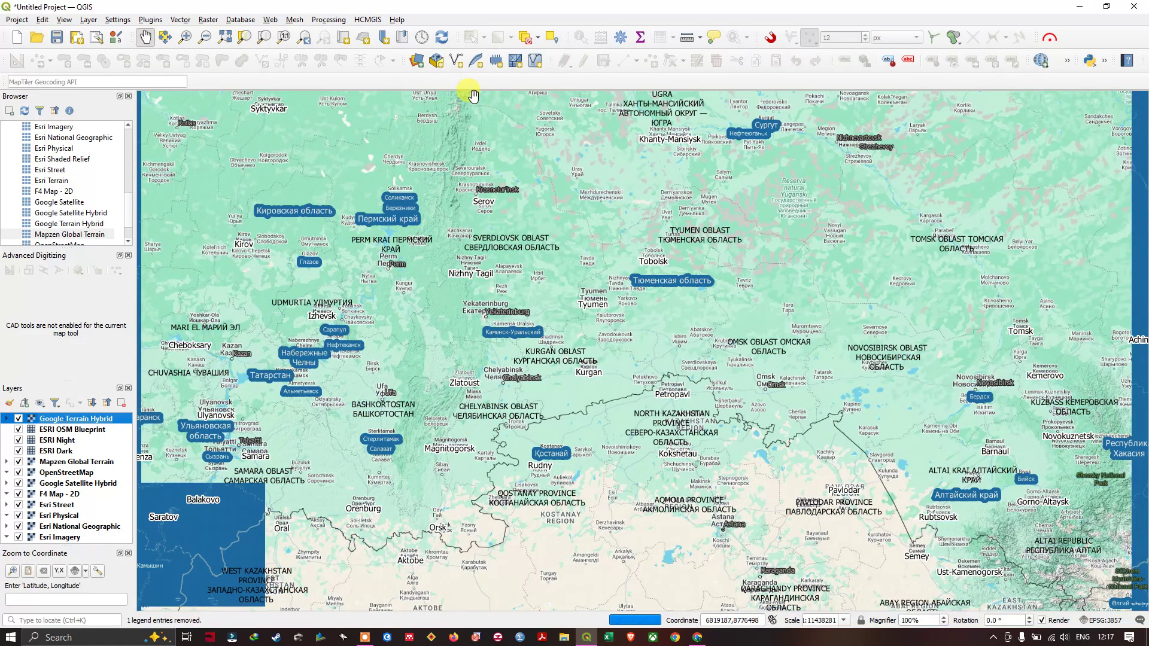
click(368, 20)
mouse_move(389, 33)
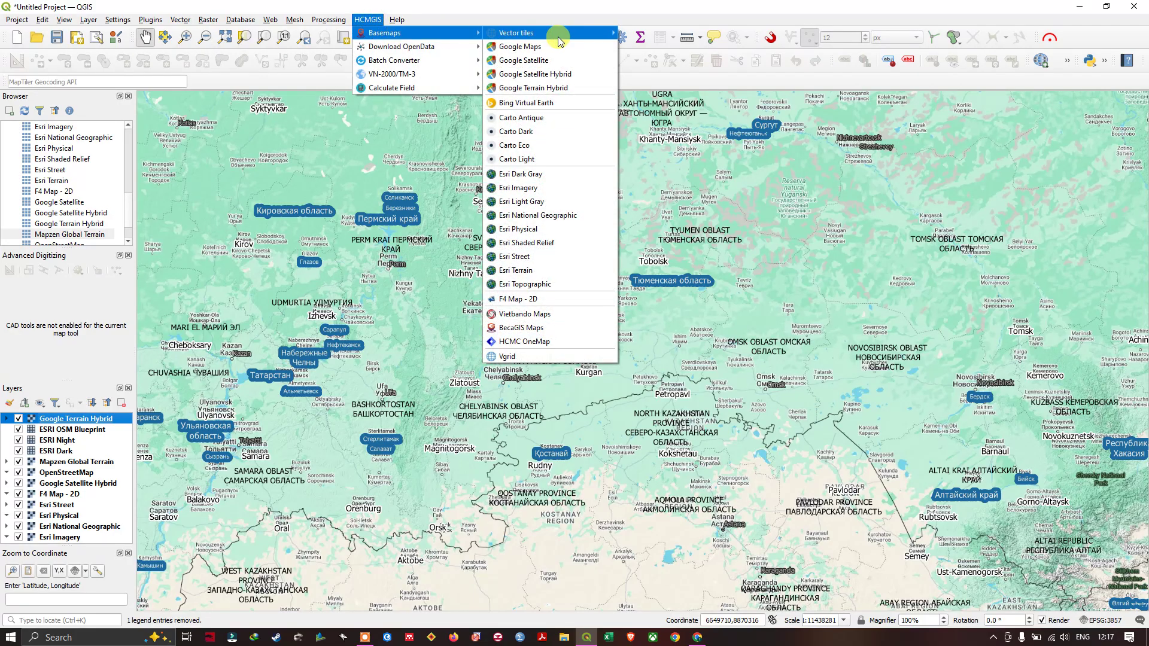
mouse_move(559, 37)
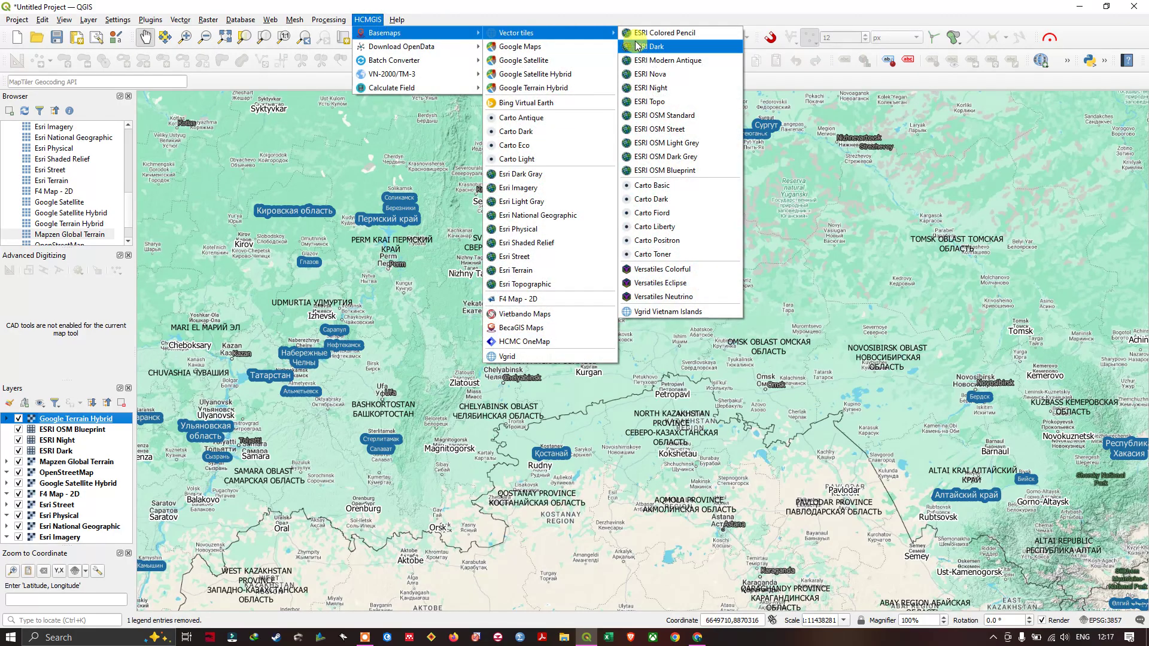
click(677, 255)
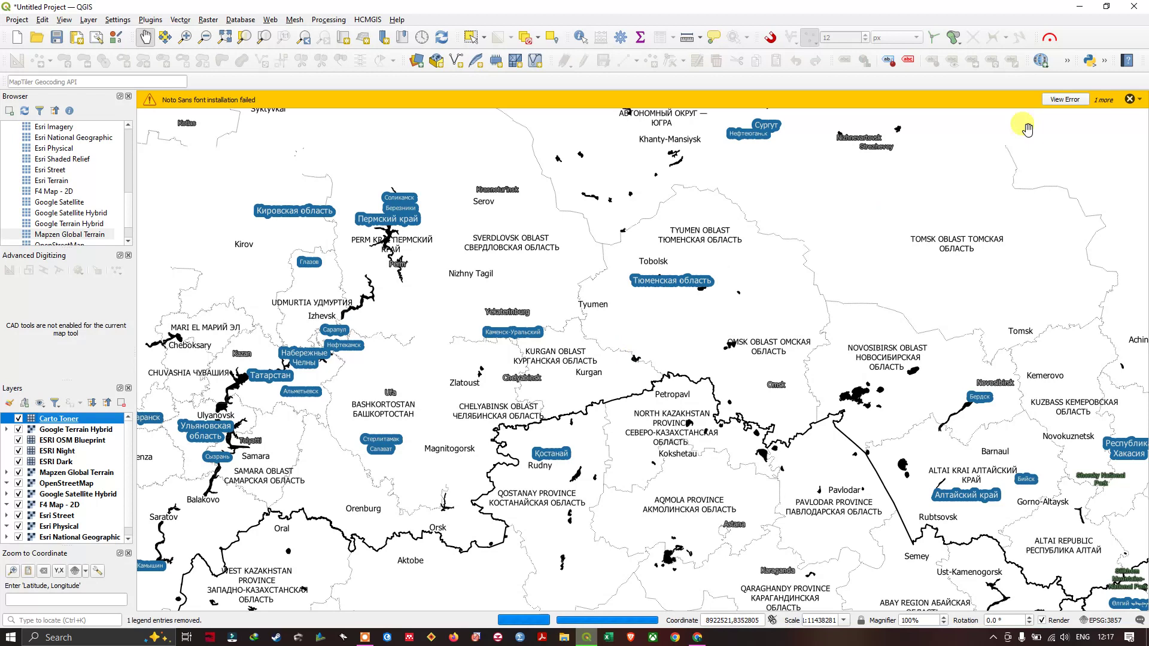
- Dismiss the three font installation warnings and pan the map to Iran
click(1129, 99)
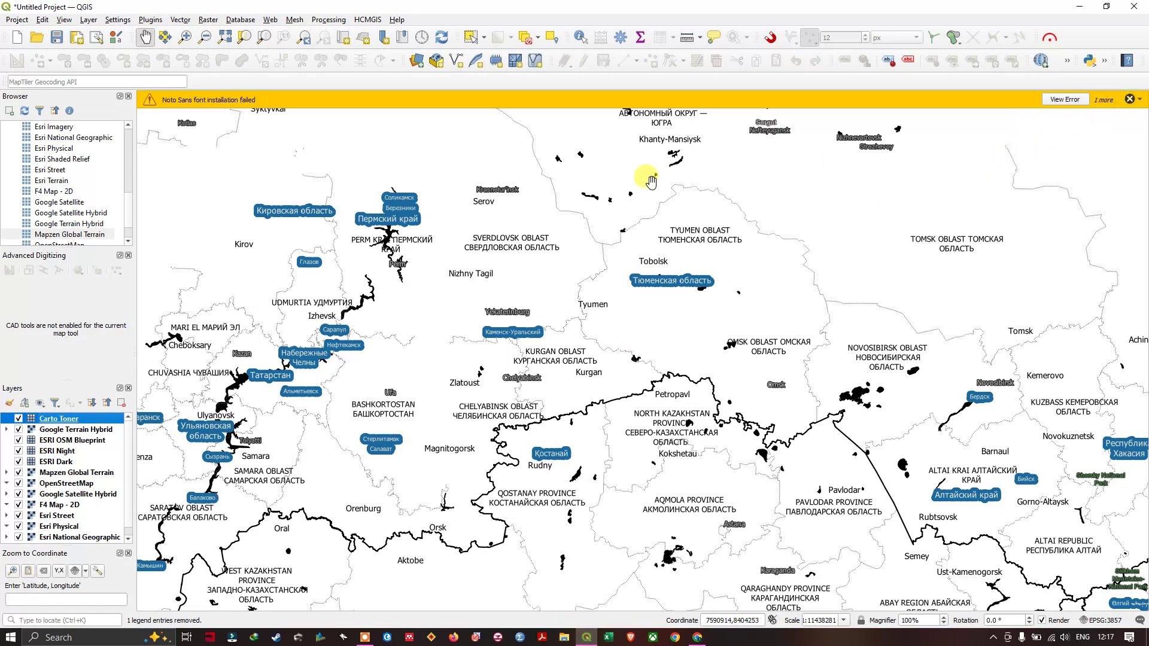
click(1131, 100)
scroll(609, 258, down, 2)
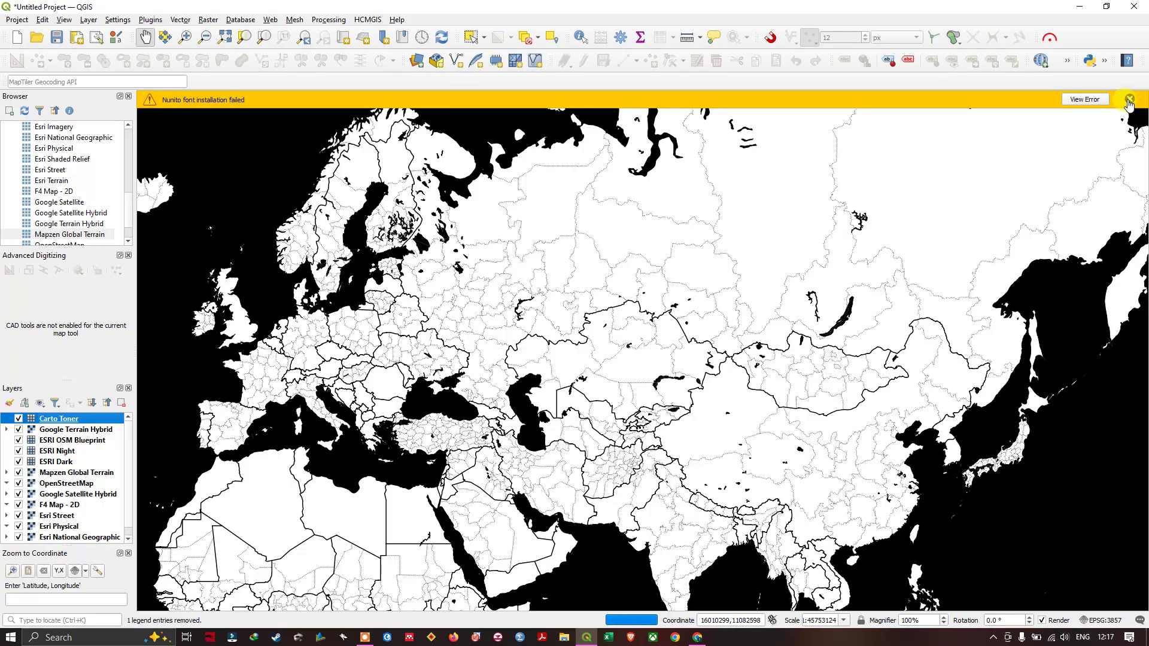
click(1129, 100)
scroll(678, 267, down, 1)
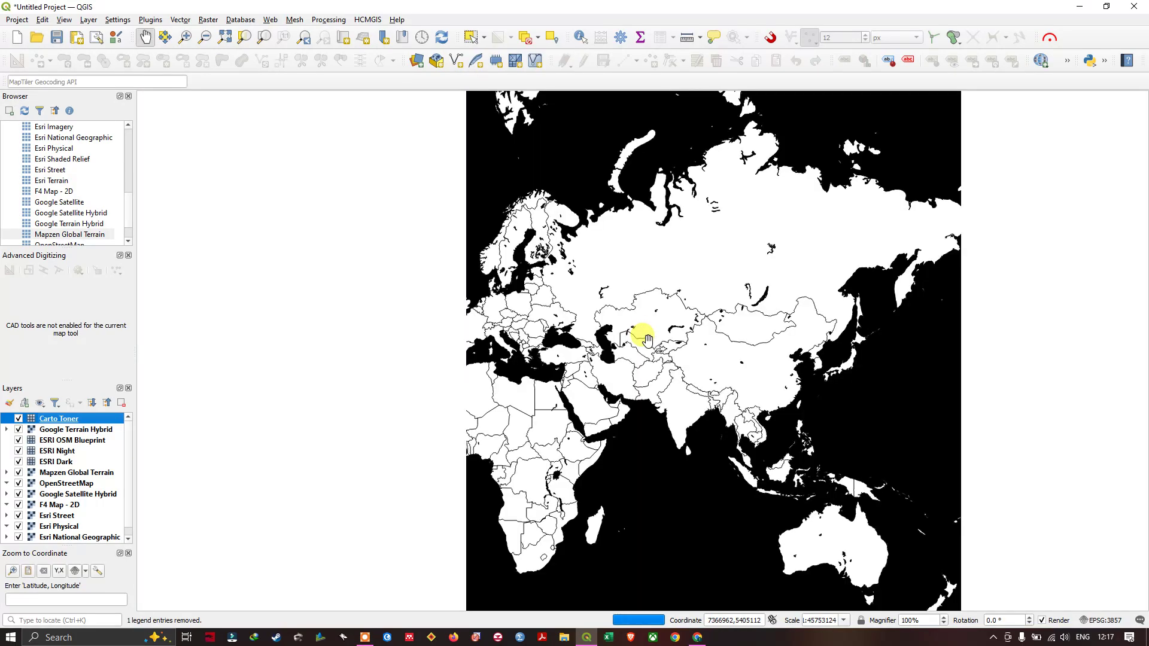
scroll(648, 339, up, 1)
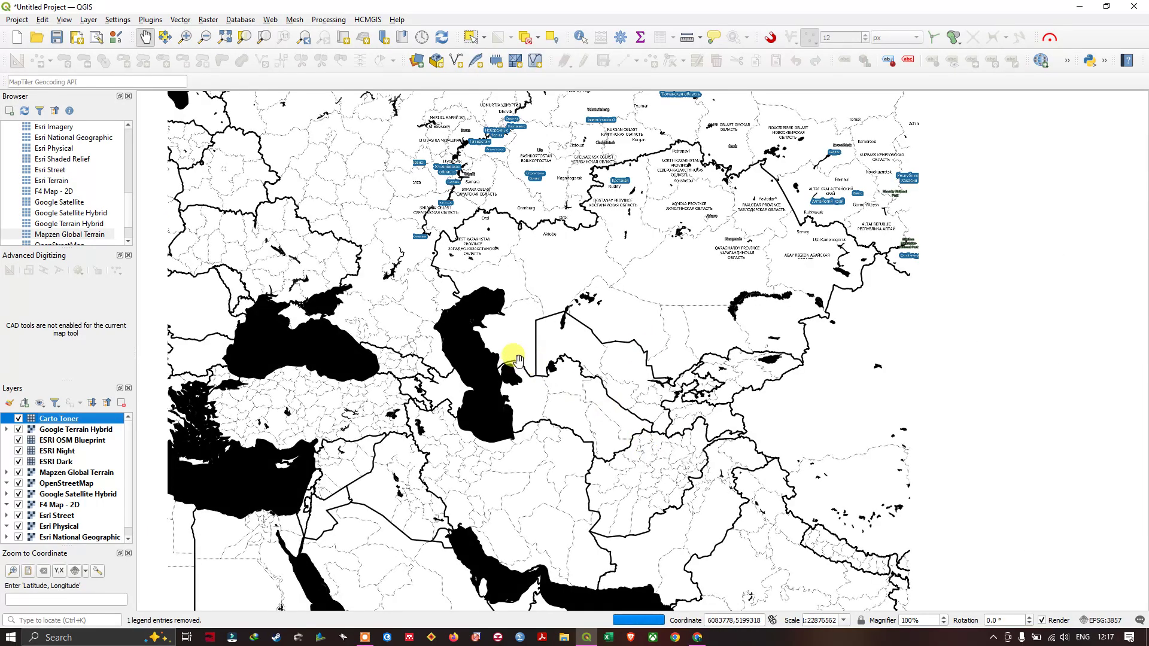
drag(519, 360, 701, 192)
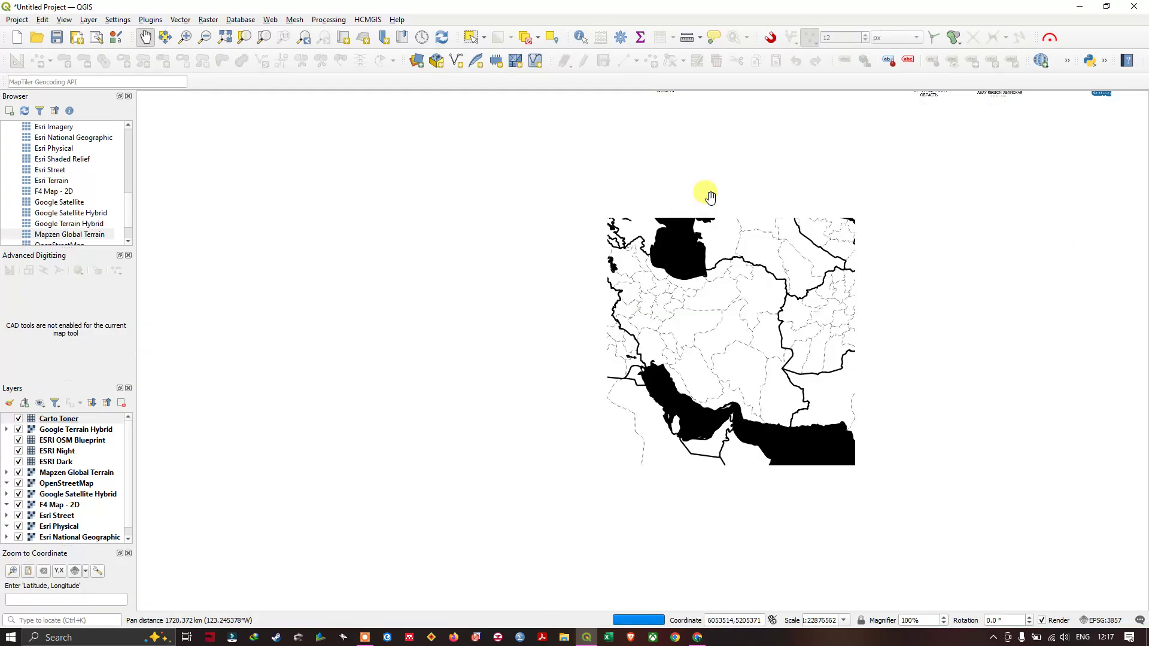
click(367, 19)
mouse_move(428, 33)
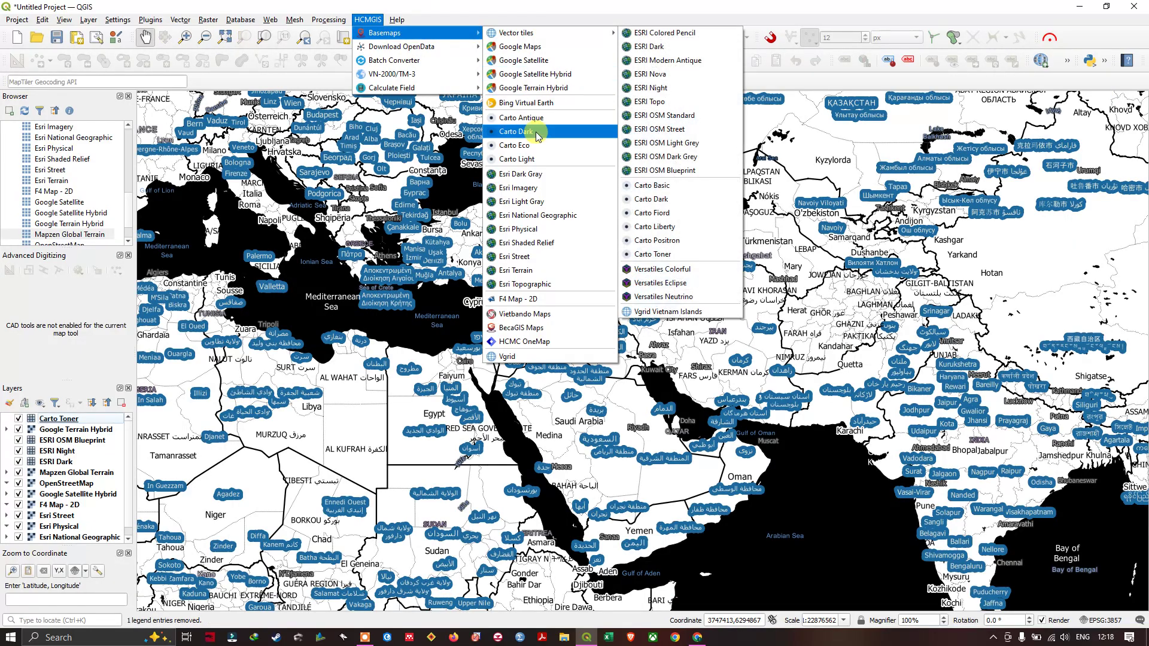
- Add the Esri Shaded Relief basemap layer from HCMGIS
click(543, 246)
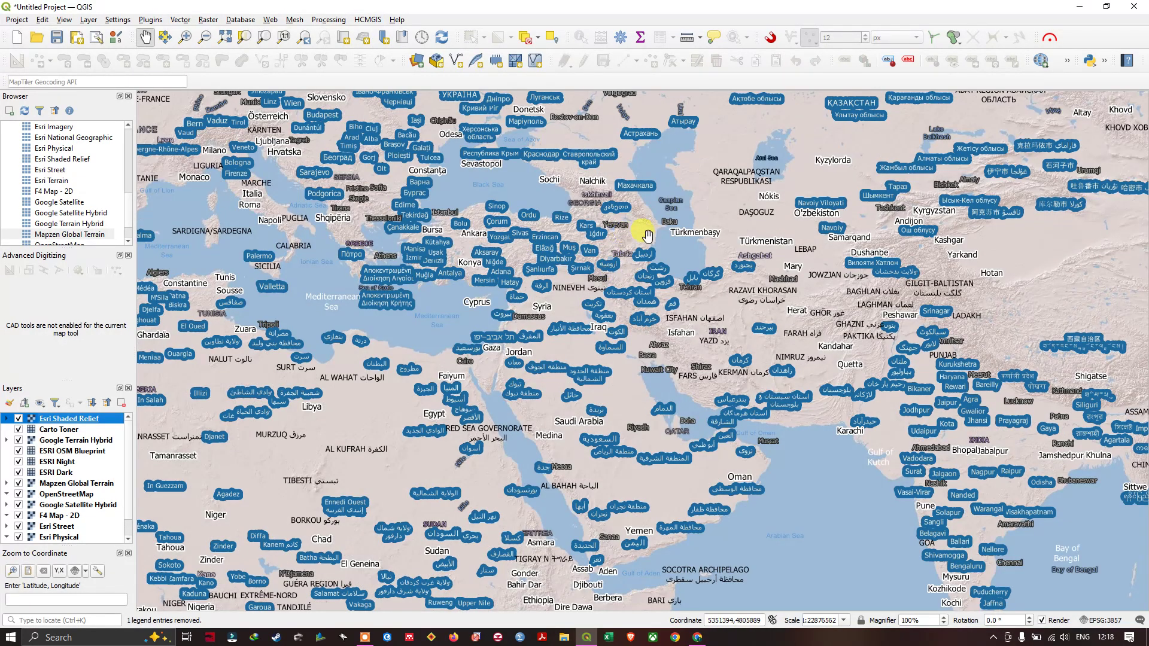
scroll(801, 203, down, 1)
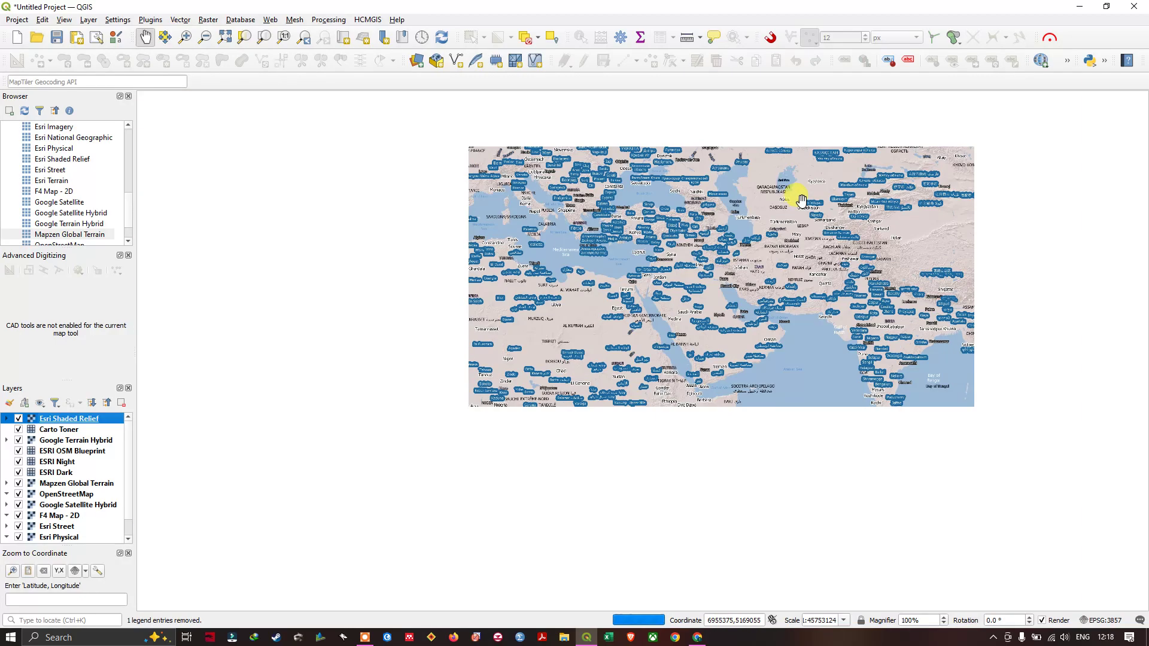
scroll(751, 343, up, 2)
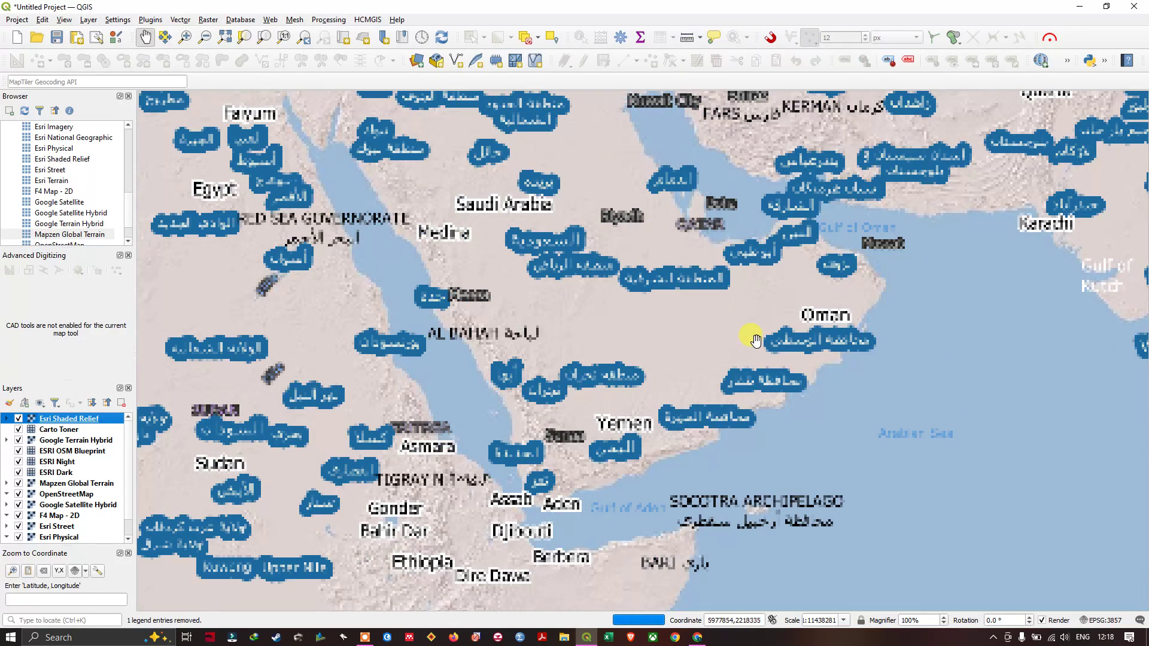
- Hide Google Terrain Hybrid, ESRI OSM Blueprint, ESRI Night and ESRI Dark, then zoom out
click(18, 440)
click(19, 451)
click(19, 461)
click(19, 473)
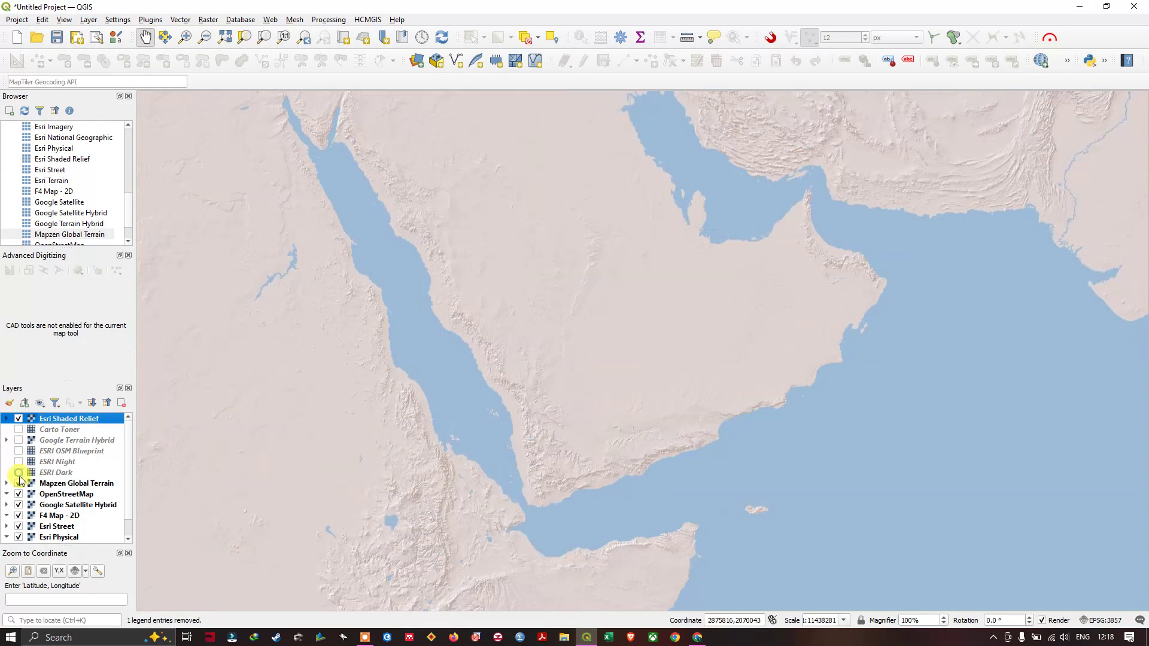
scroll(683, 155, down, 1)
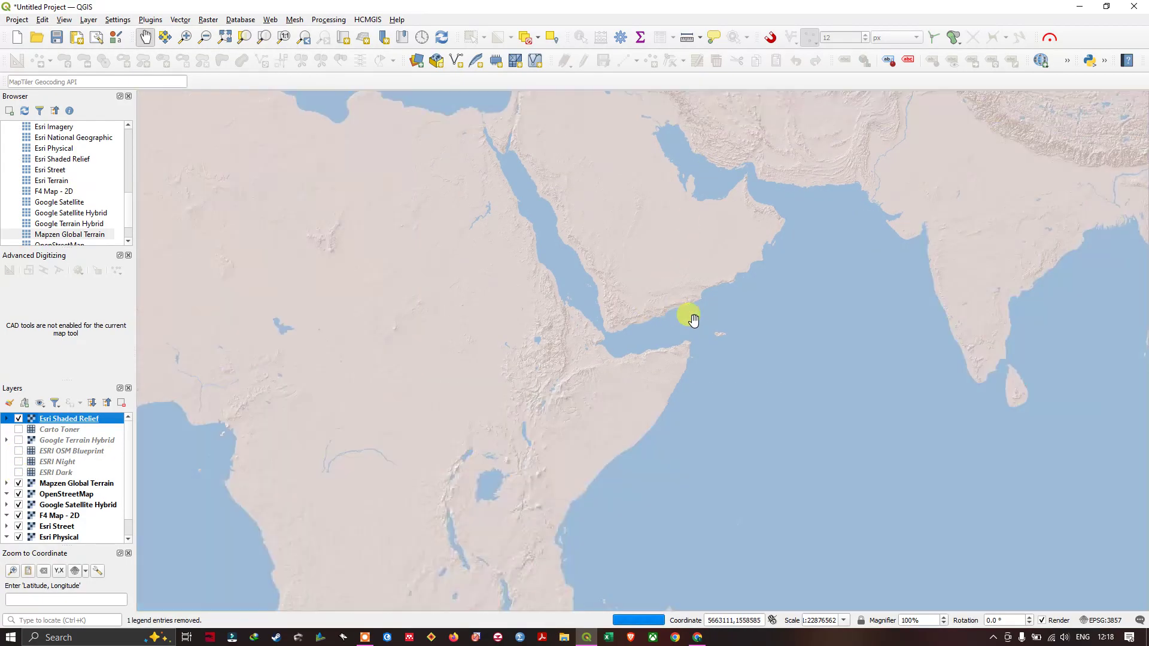
scroll(611, 330, down, 1)
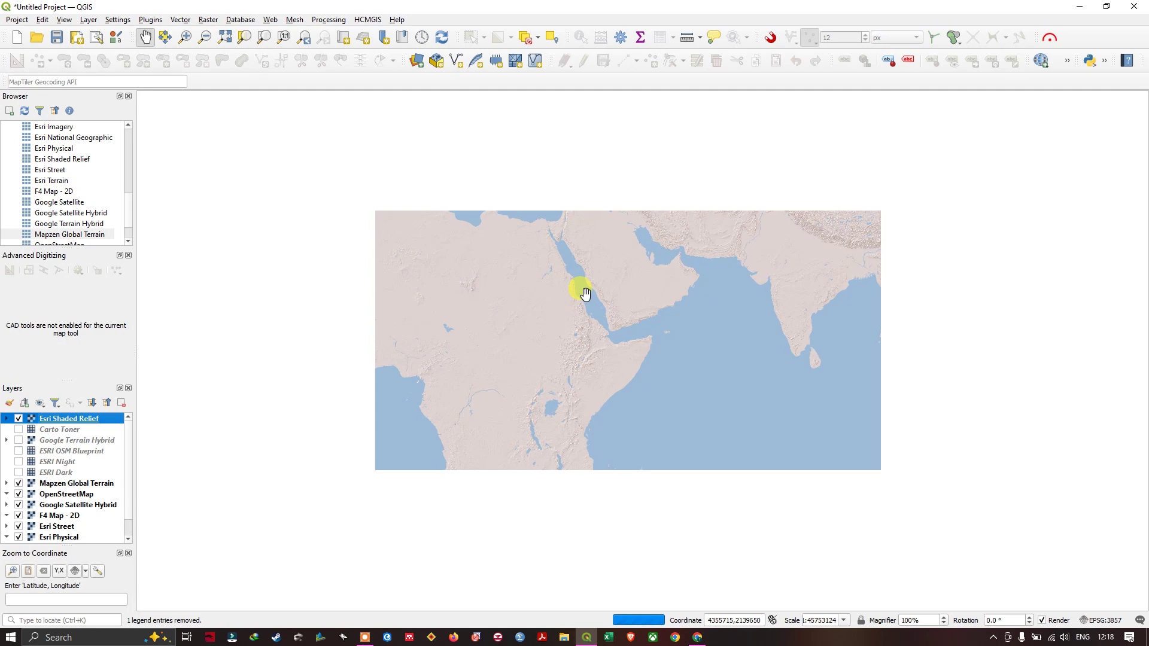
scroll(585, 293, up, 1)
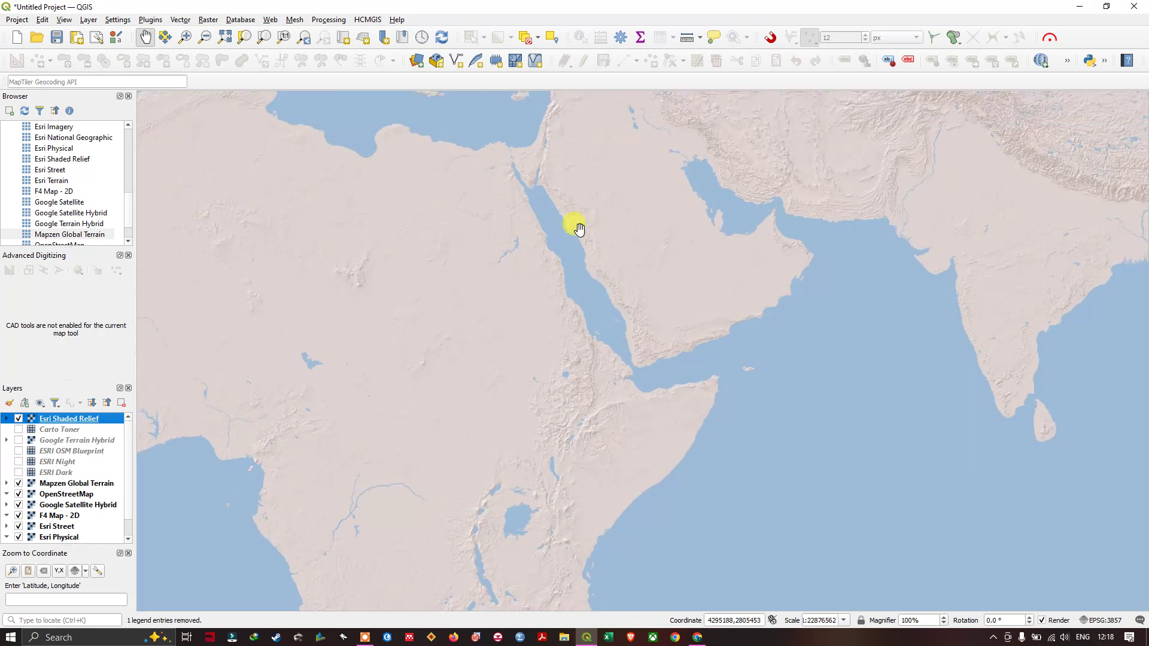
- Search the plugin manager for QuickMapServices, install it, and close the dialog
click(150, 19)
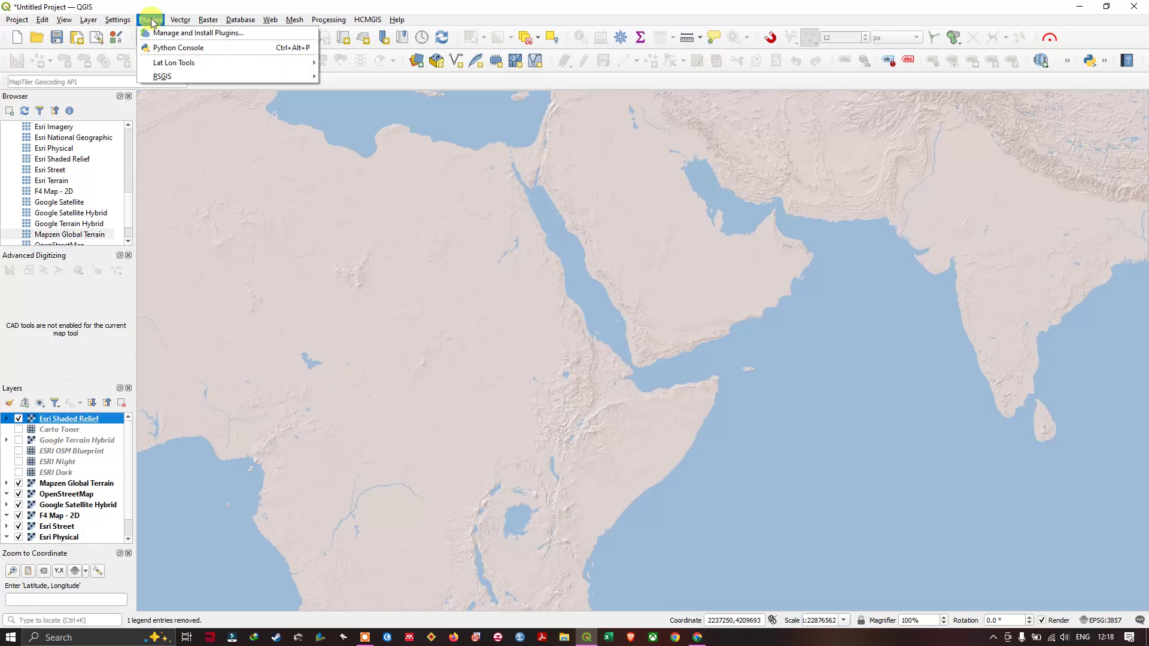
click(159, 34)
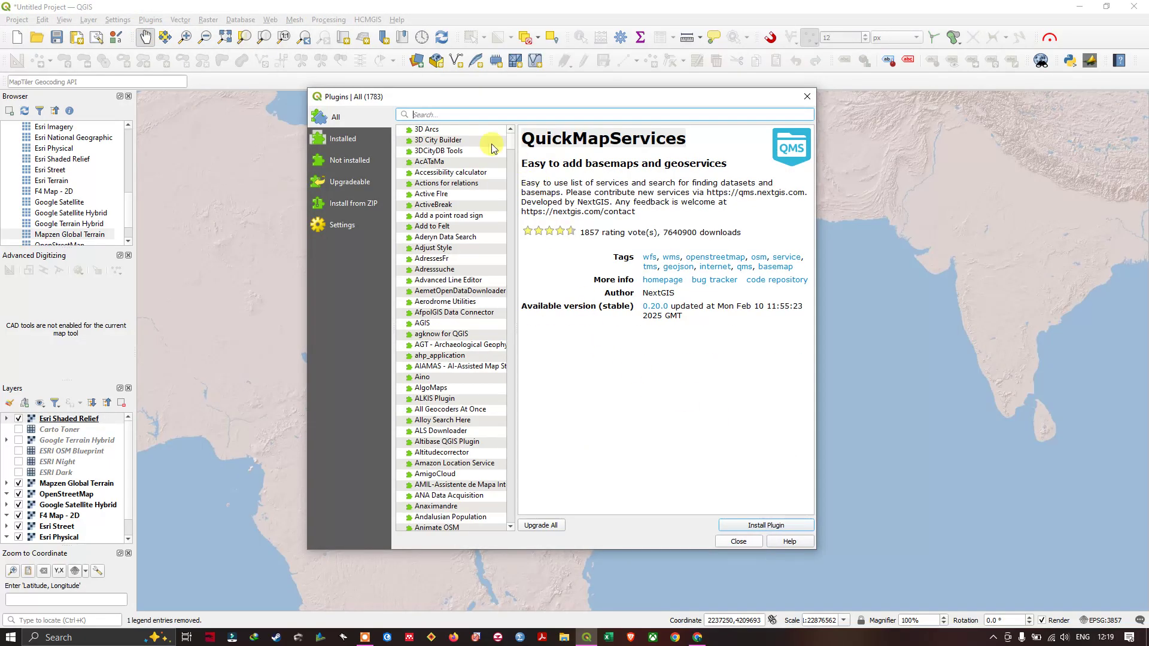
text(QuickMapServices)
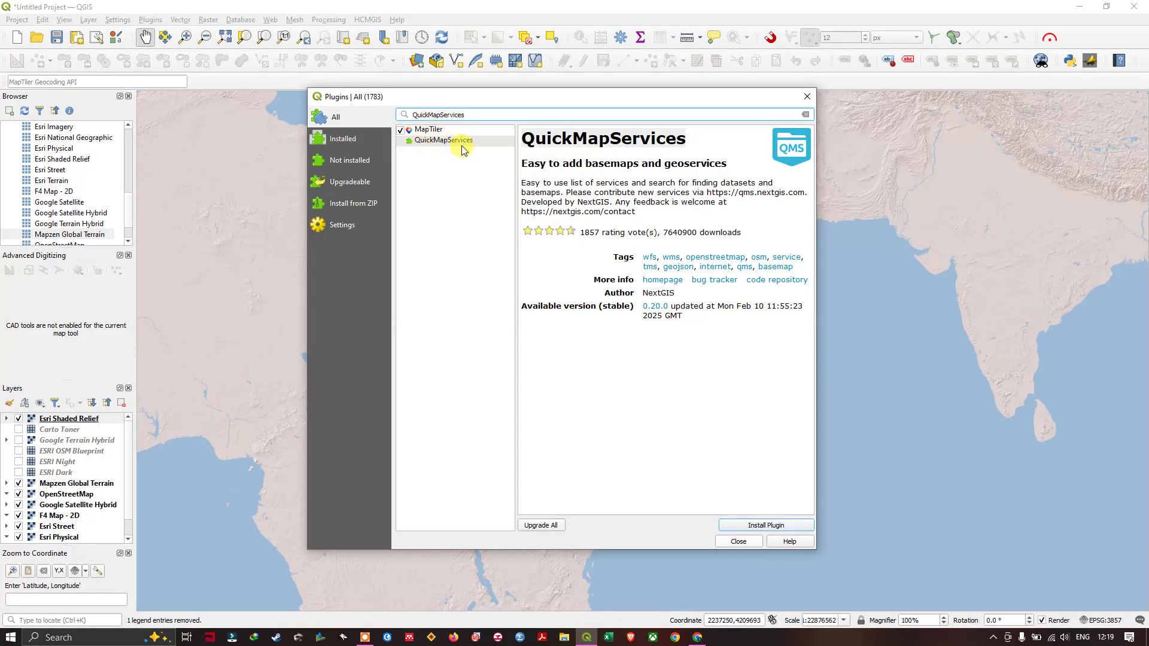
click(484, 143)
click(761, 525)
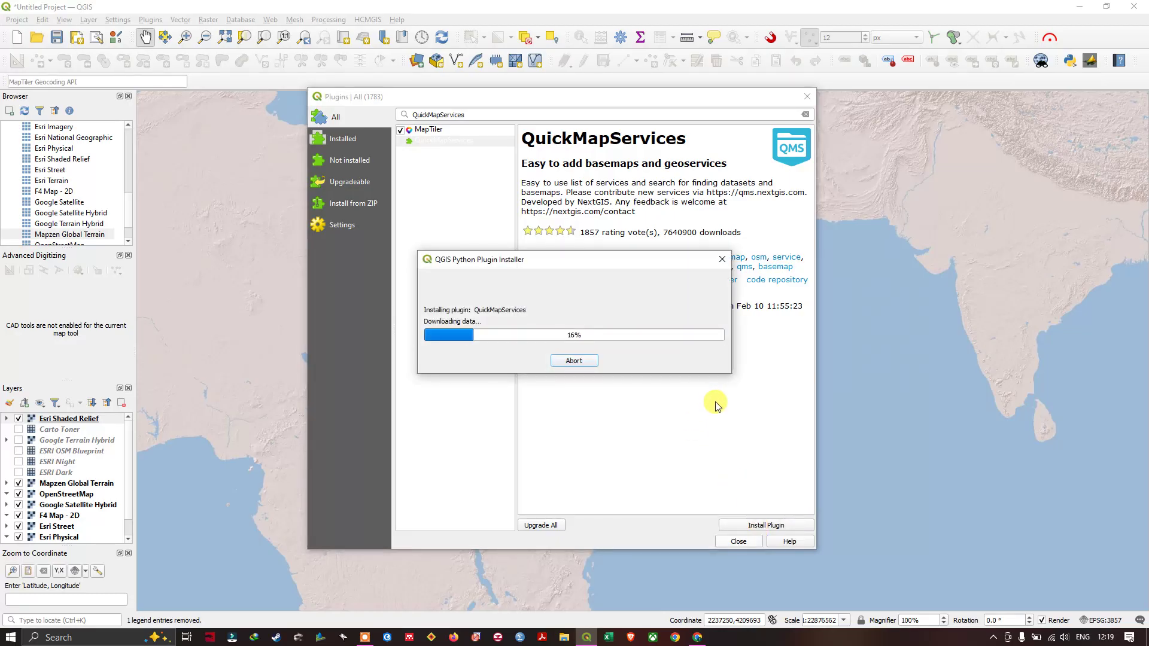
click(738, 542)
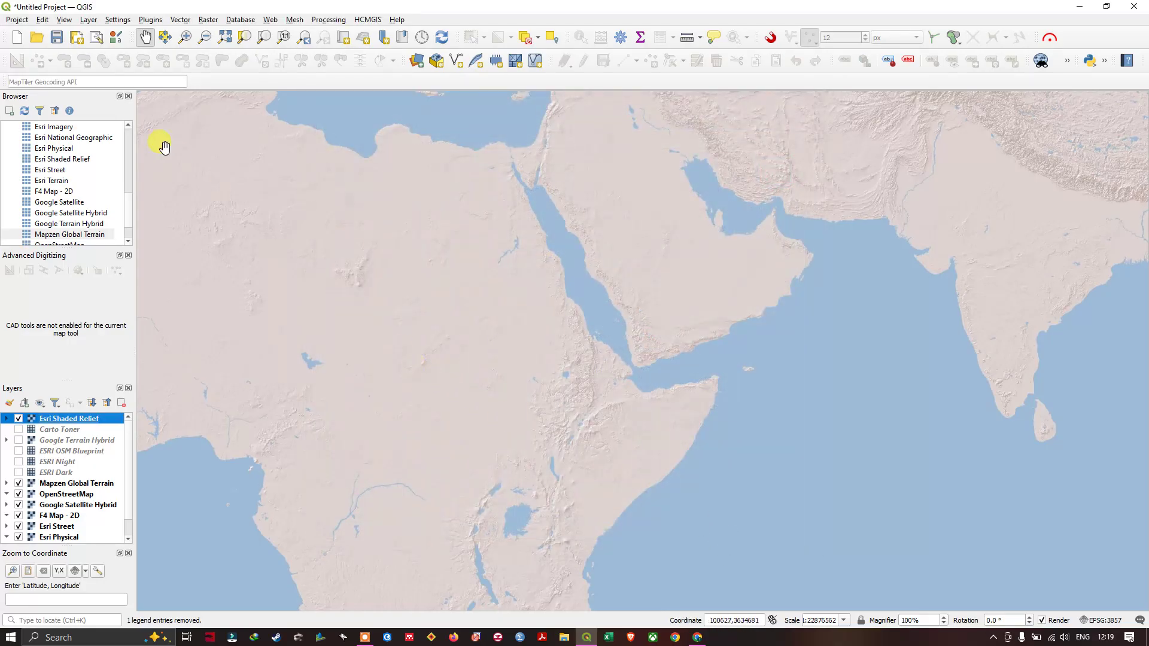
- Add the OSM Standard basemap through Web > QuickMapServices > OSM
click(271, 21)
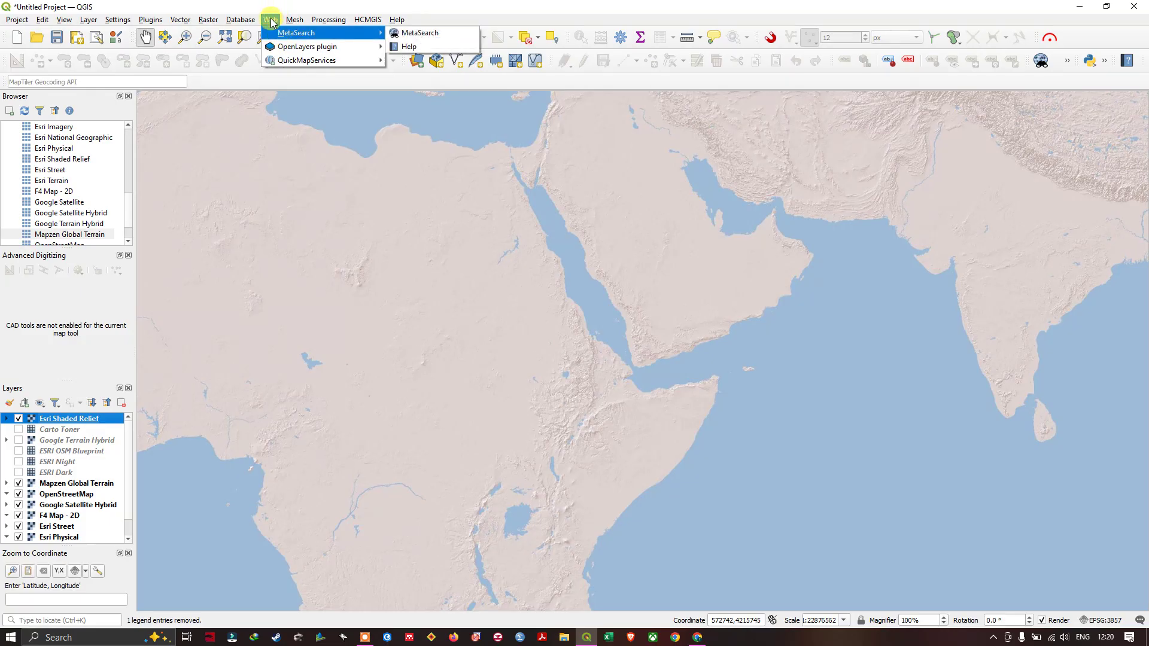
mouse_move(296, 59)
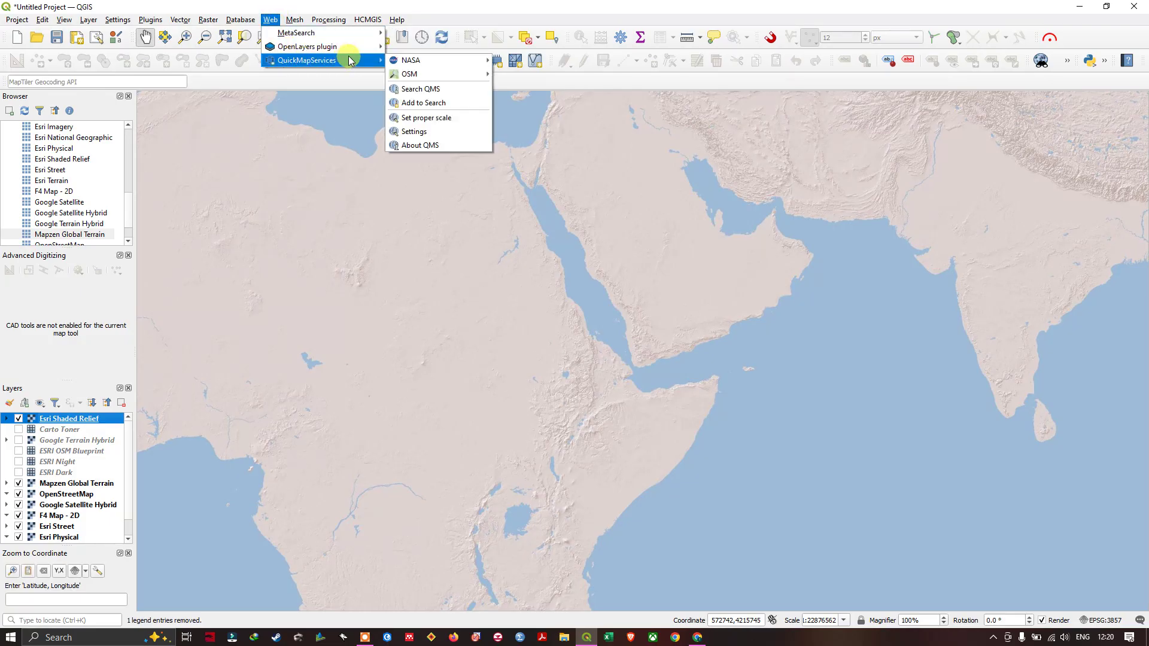
mouse_move(448, 75)
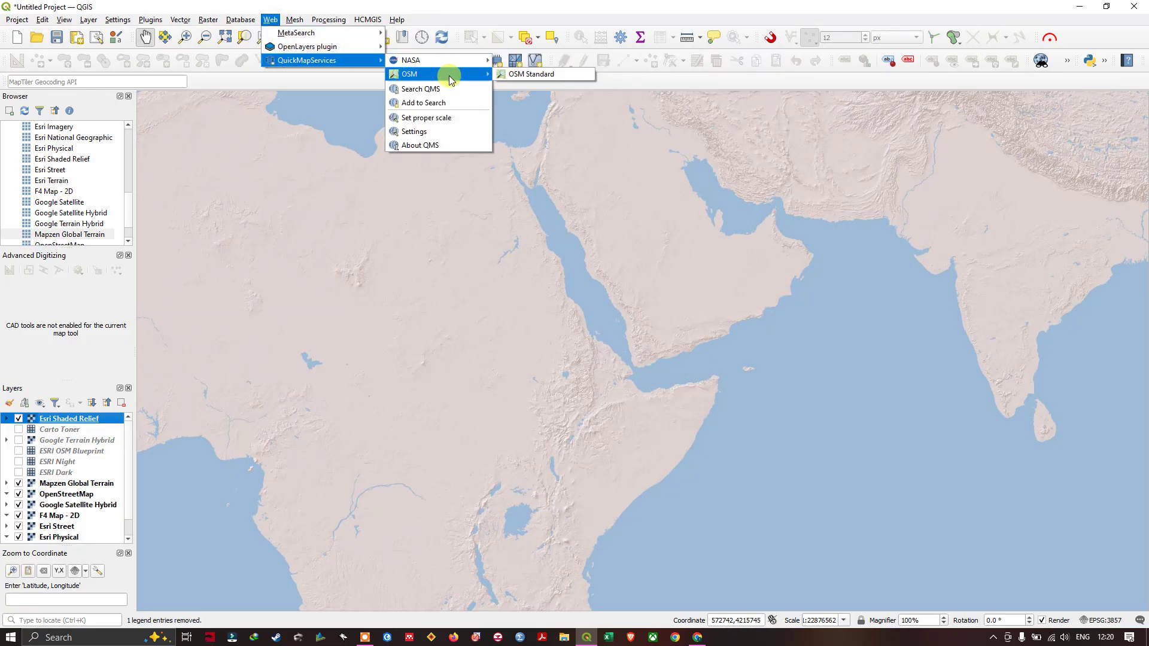
click(532, 75)
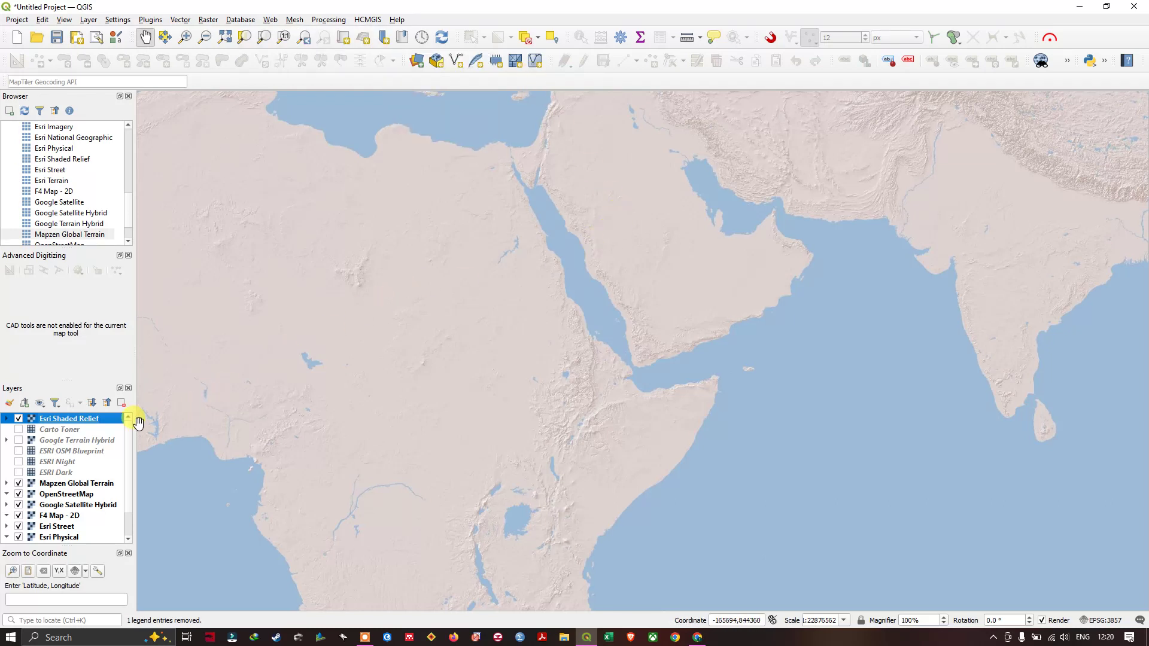
scroll(82, 464, down, 1)
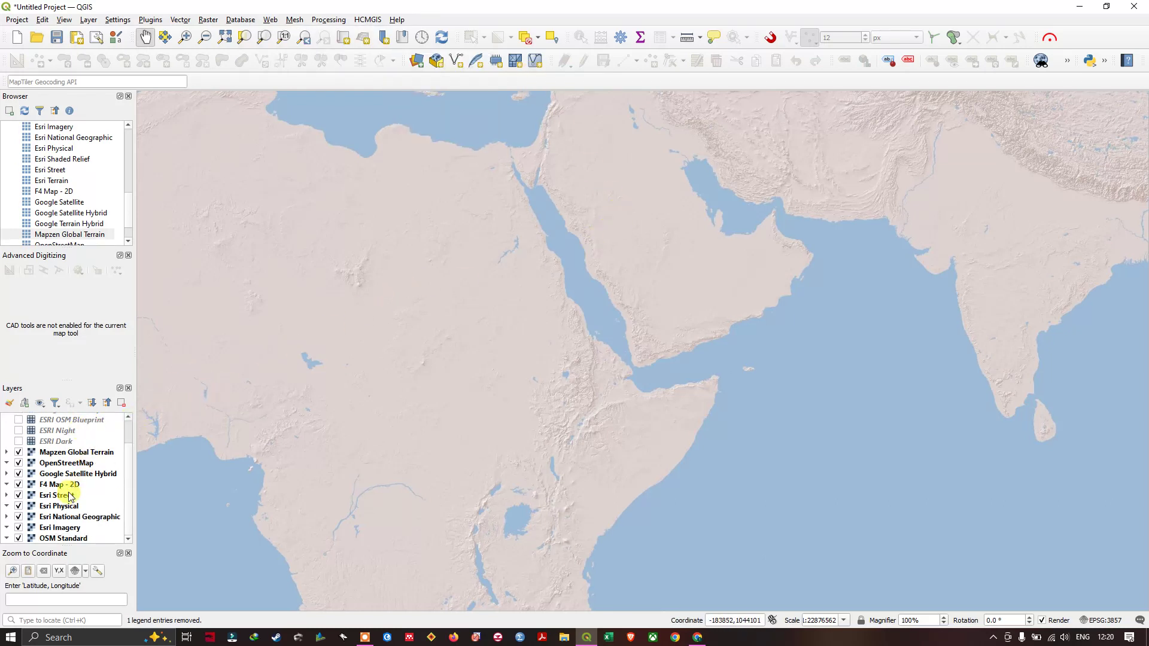
scroll(71, 521, up, 1)
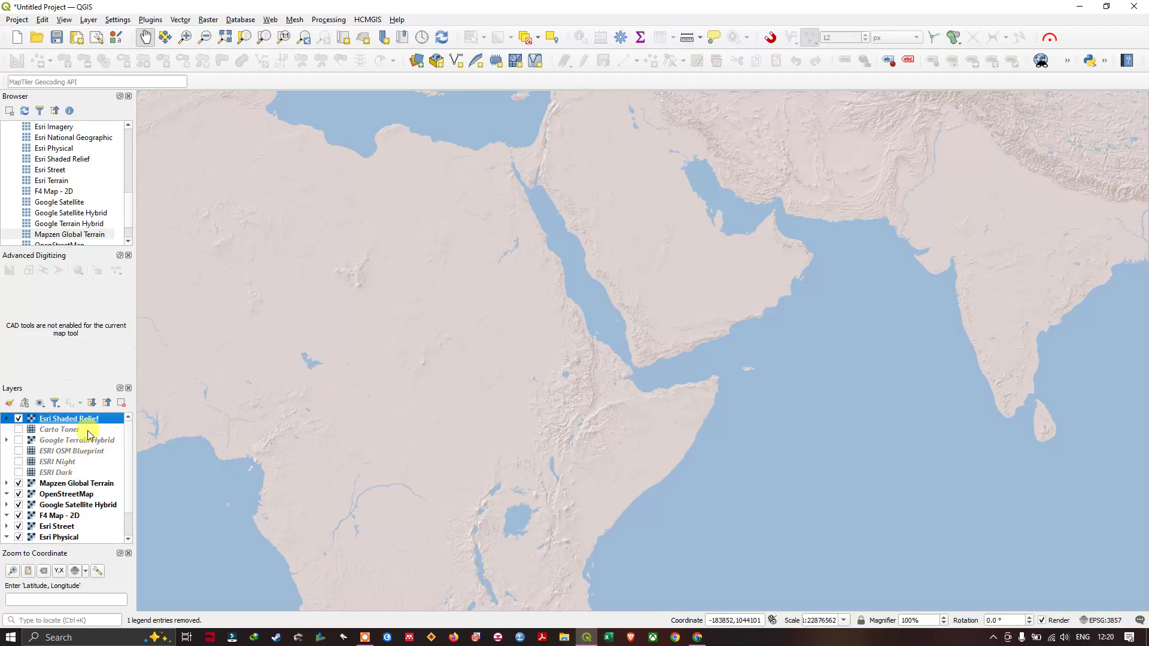
scroll(85, 443, down, 1)
- Remove ten old basemap layers at once, then zoom in on the Horn of Africa
shift+click(62, 527)
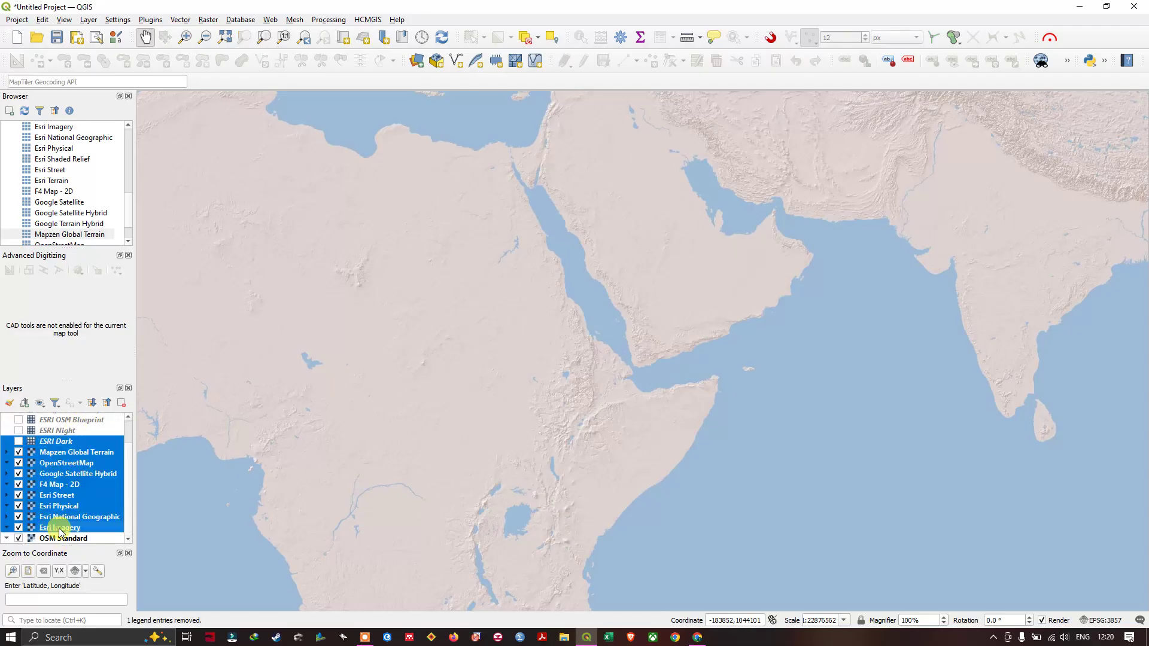
scroll(76, 468, up, 1)
right_click(81, 478)
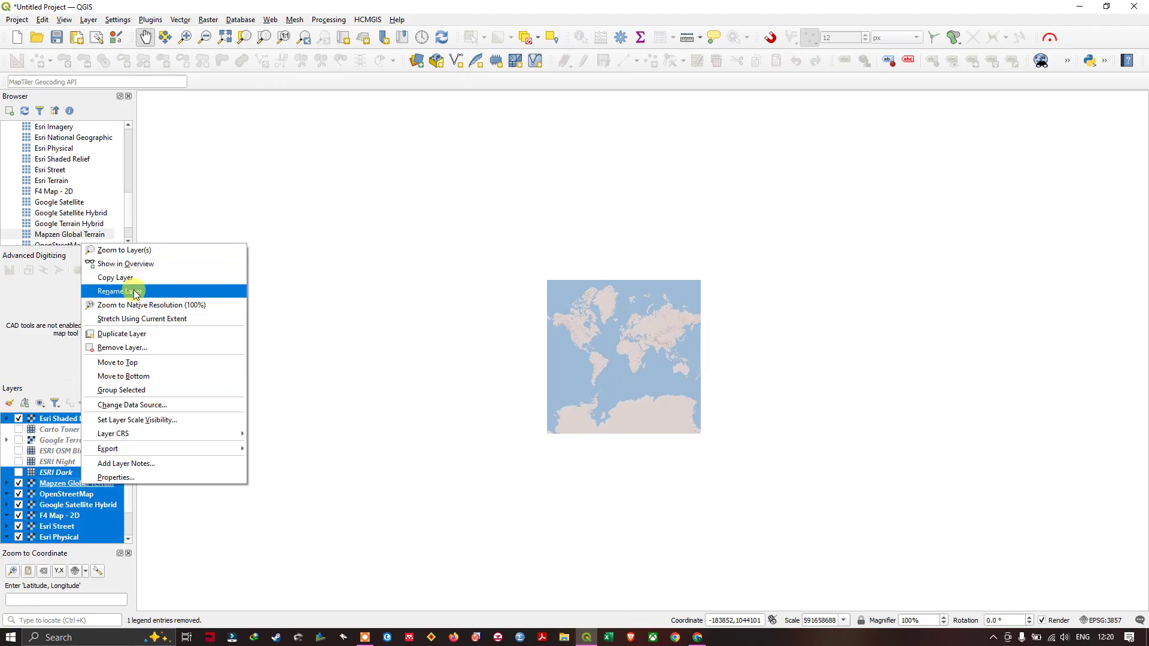
click(127, 349)
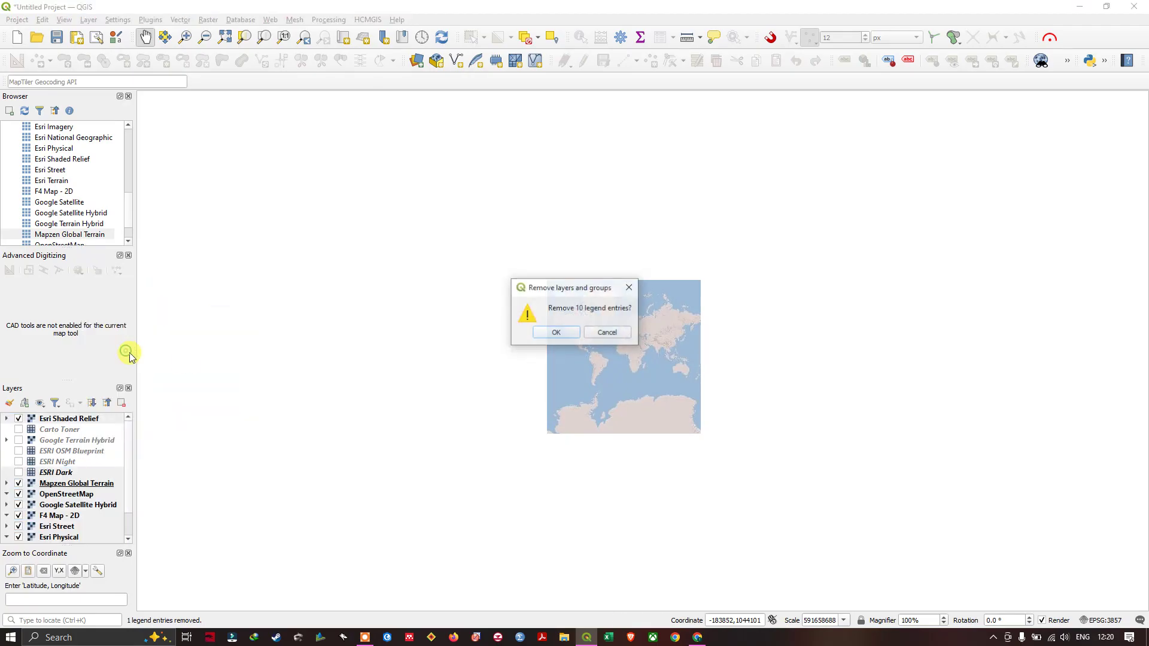
click(552, 333)
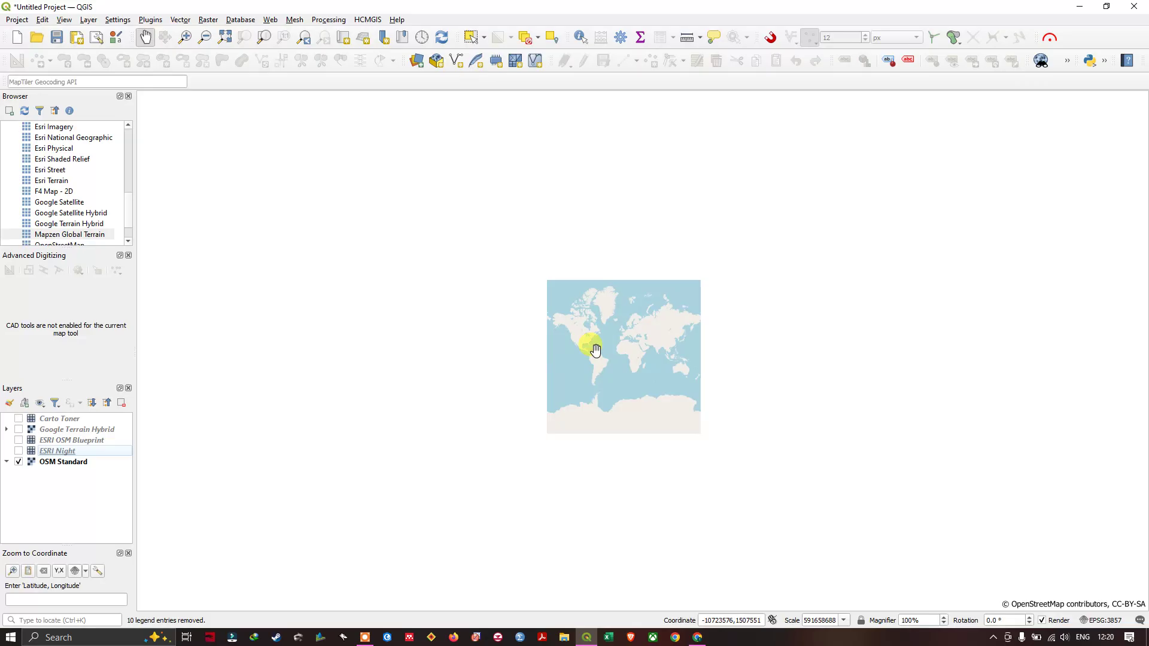
scroll(635, 351, up, 3)
scroll(728, 334, up, 2)
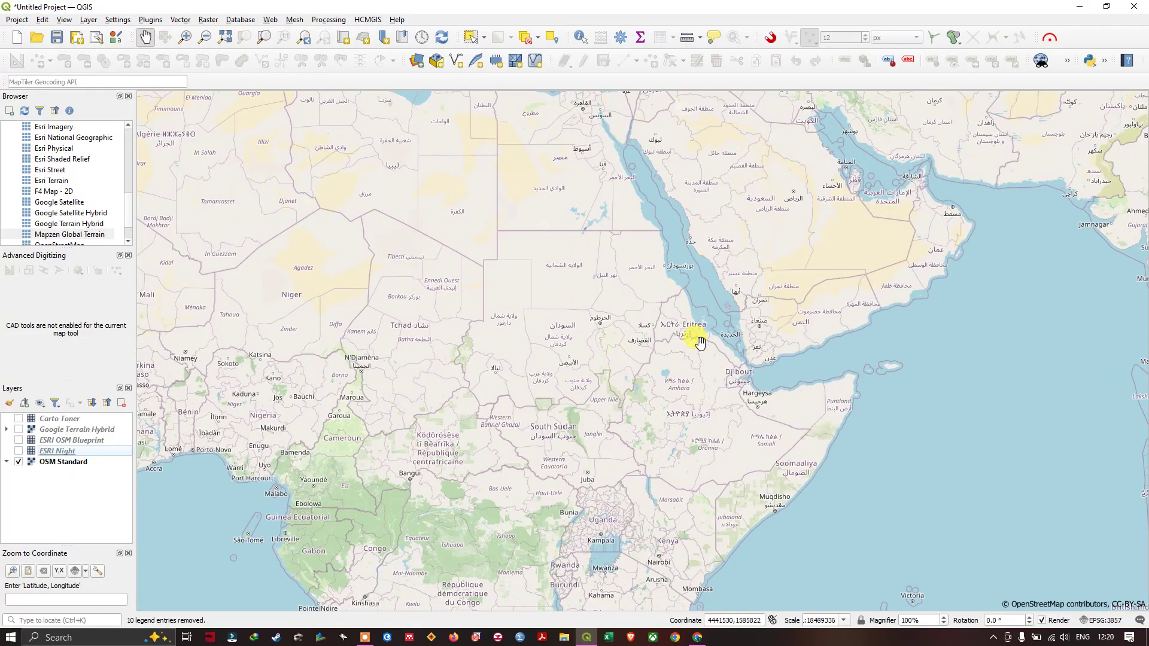
scroll(600, 347, up, 1)
scroll(532, 328, down, 2)
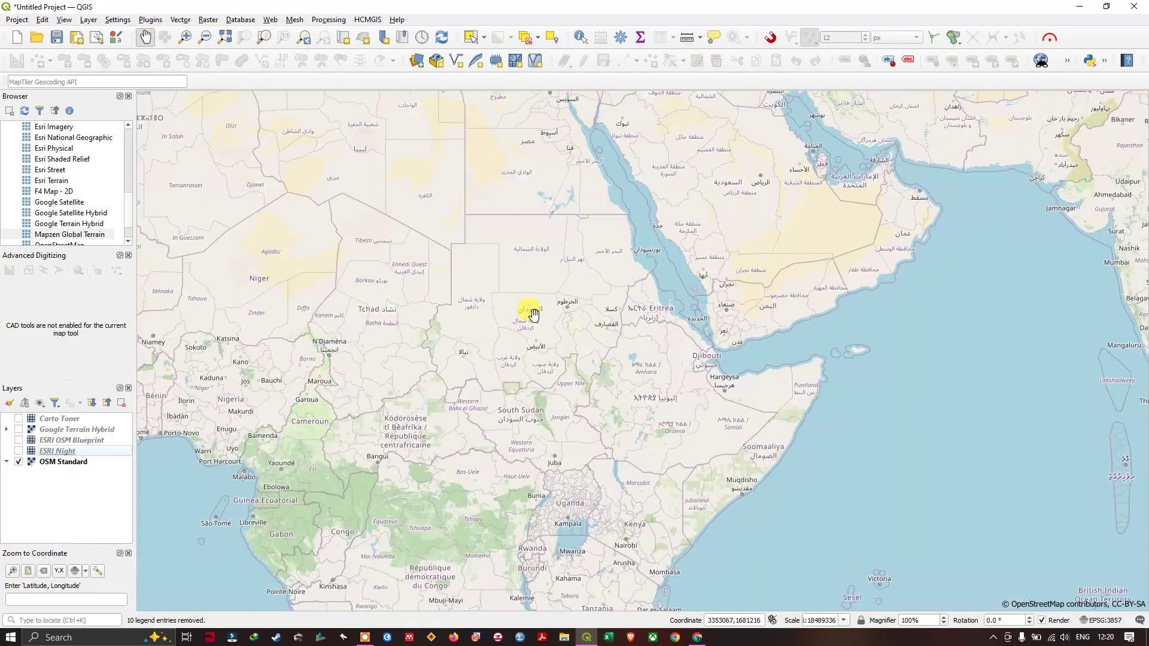
scroll(525, 311, up, 1)
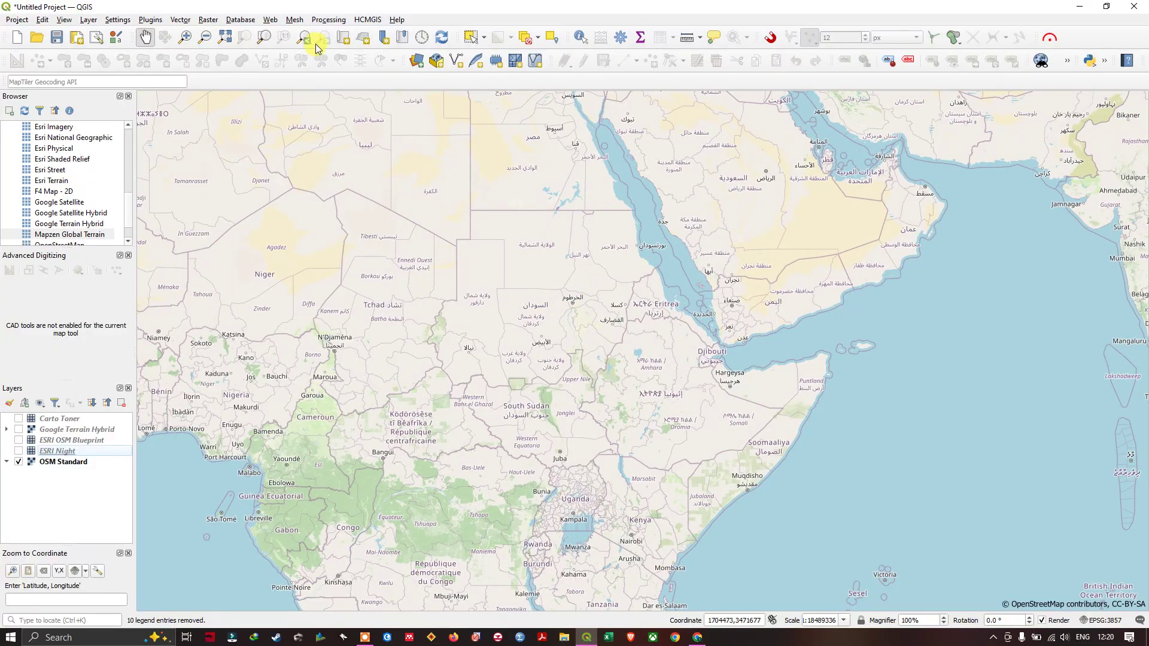
- Search QuickMapServices for 'SATE' and add the Bing Maps Satellite Imagery layer
click(270, 20)
mouse_move(323, 60)
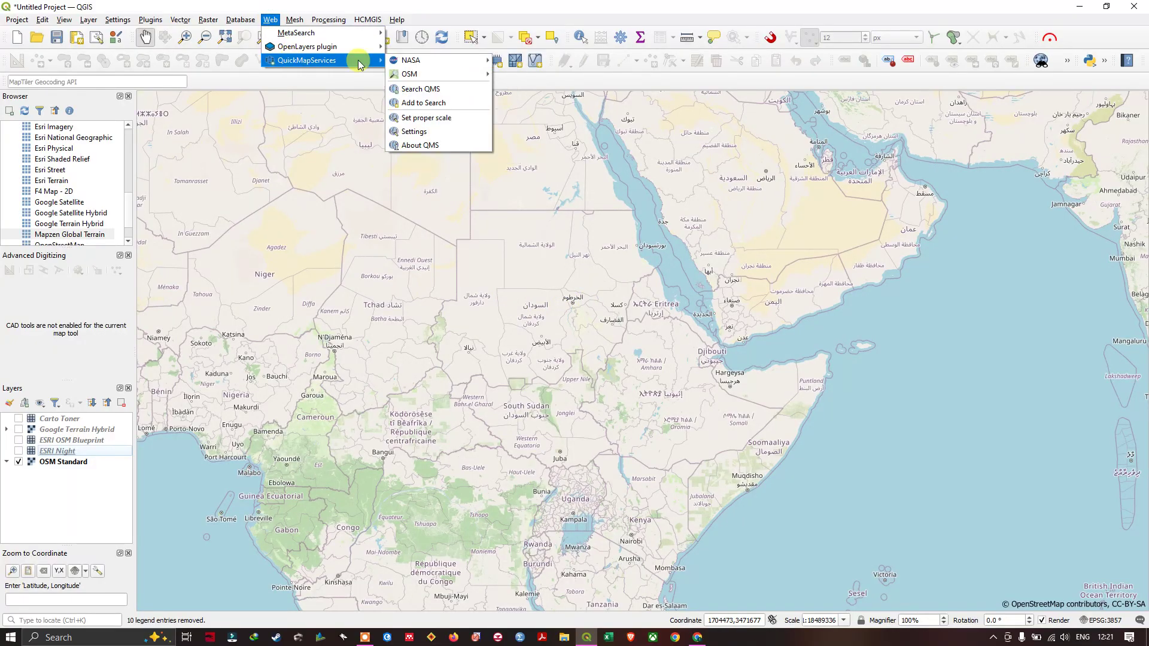
mouse_move(419, 74)
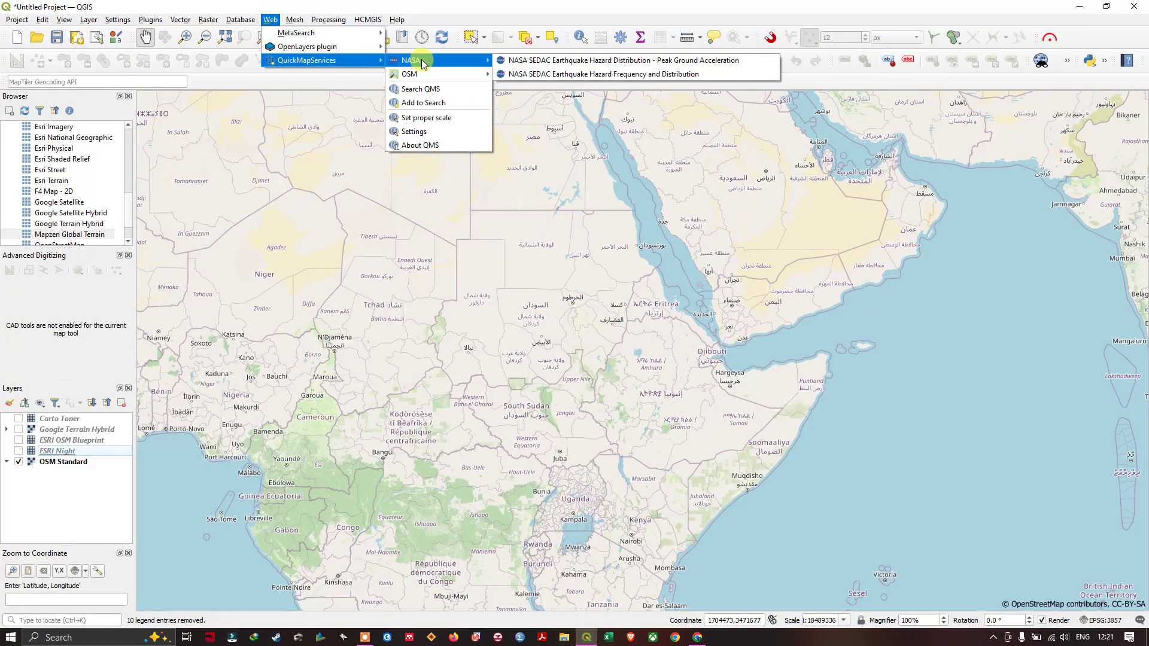
click(435, 95)
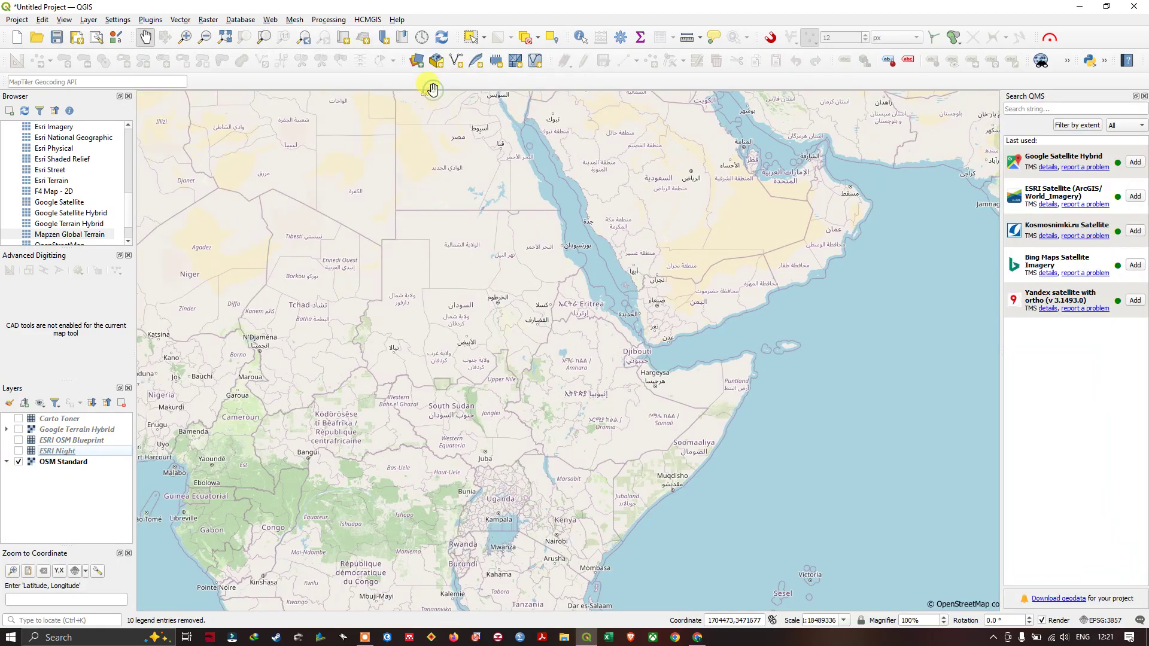
click(1056, 109)
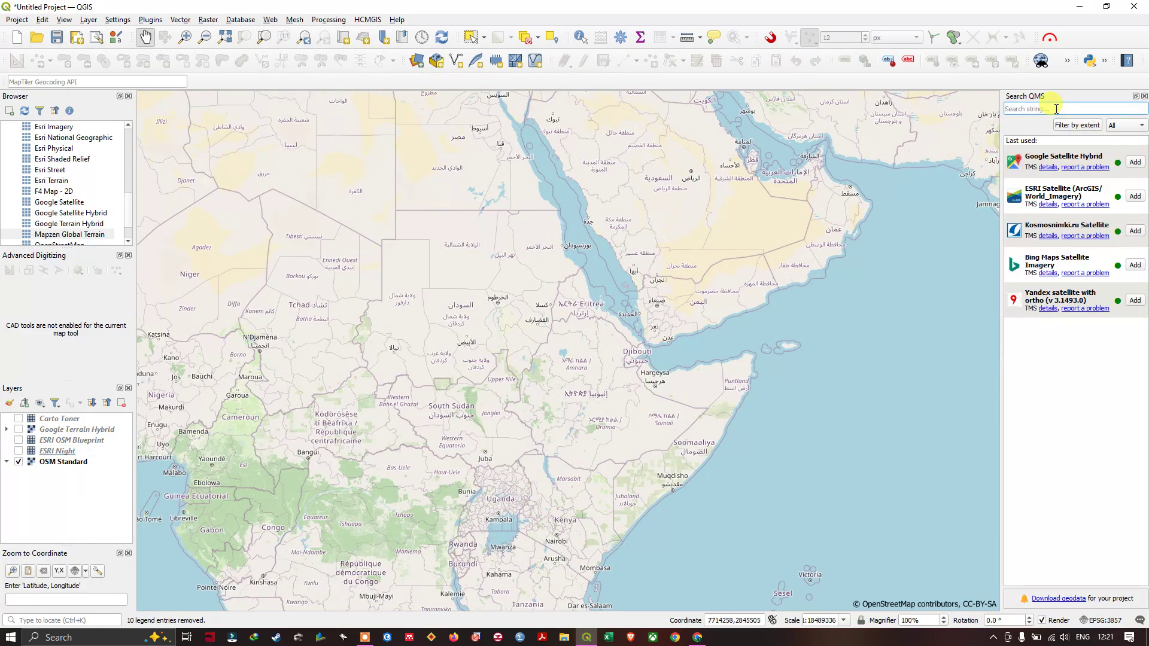
text(SA)
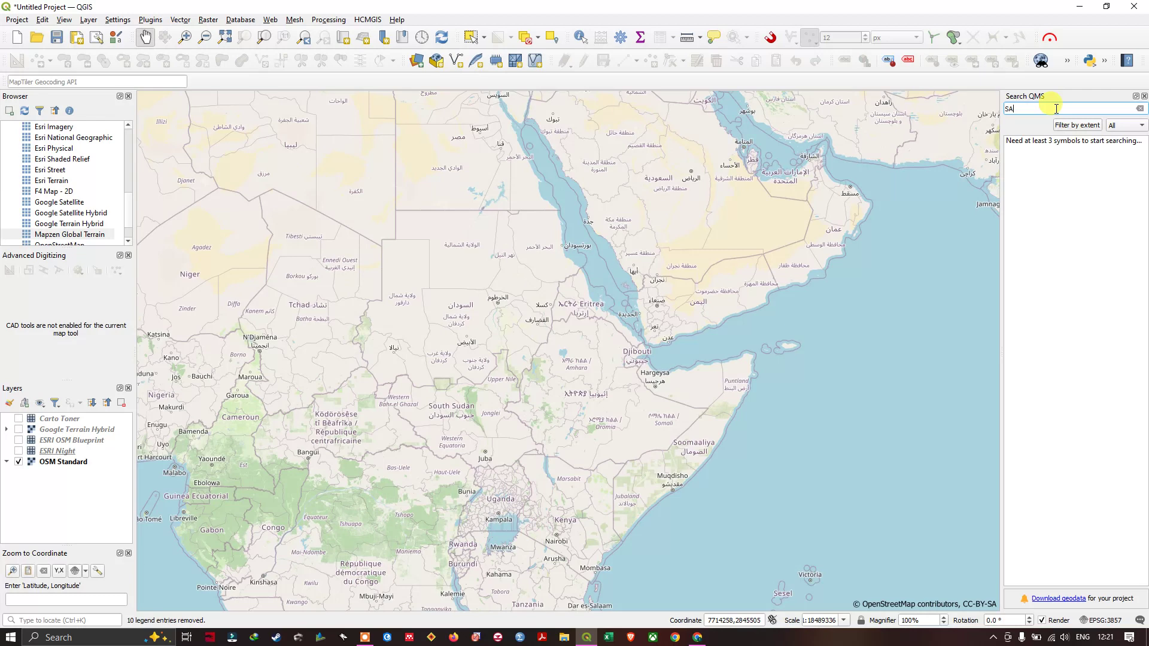
text(TELLITE)
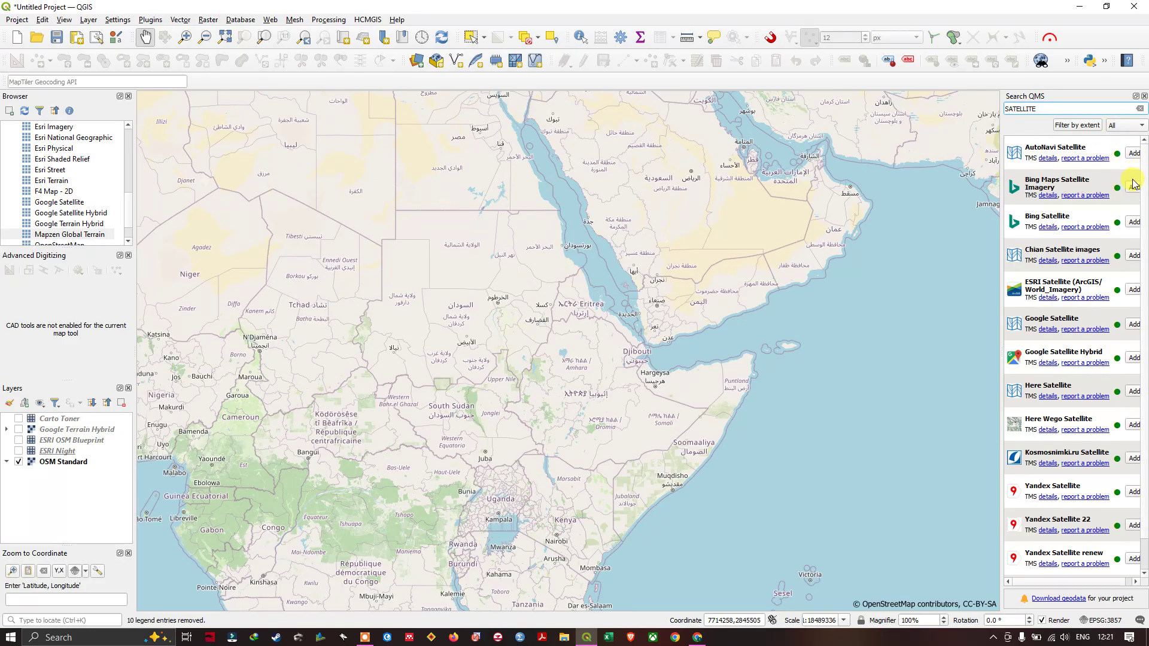
click(1134, 187)
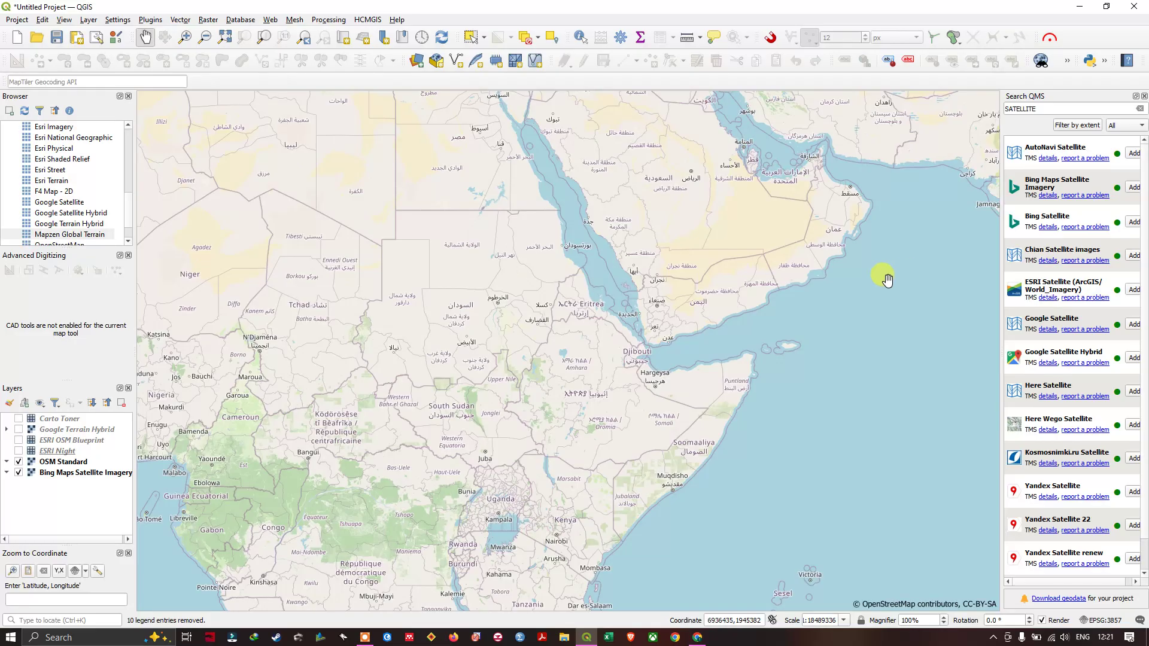
- Hide OSM Standard and centre the whole world in satellite imagery
click(18, 462)
scroll(627, 380, up, 2)
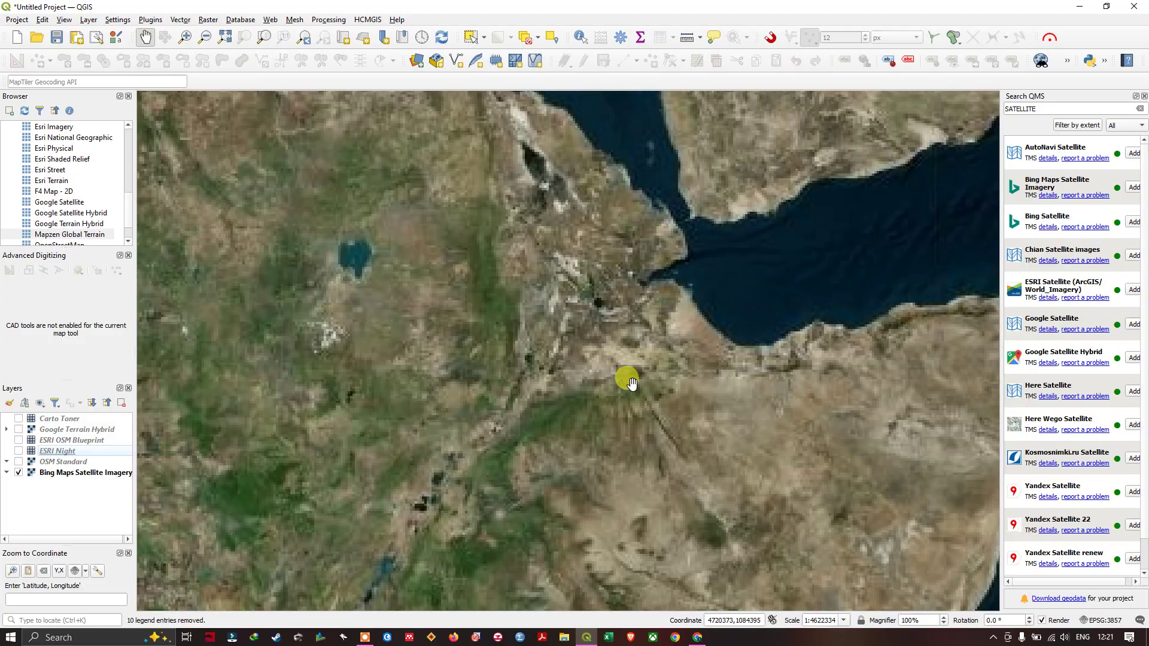
scroll(508, 329, up, 1)
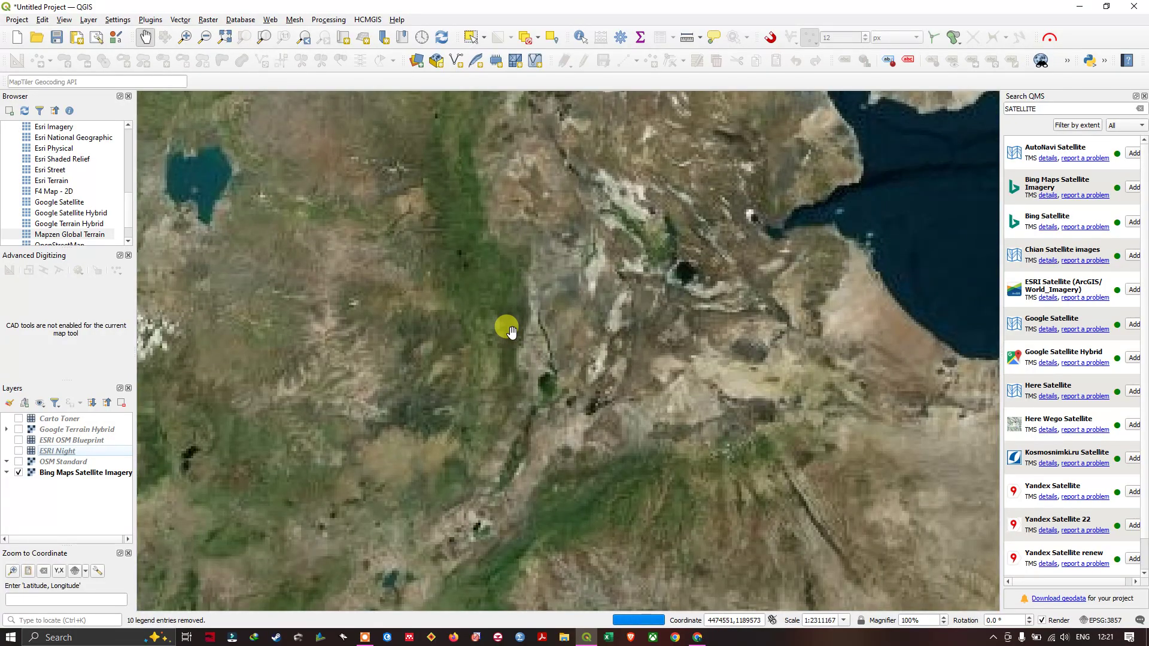
scroll(579, 271, down, 5)
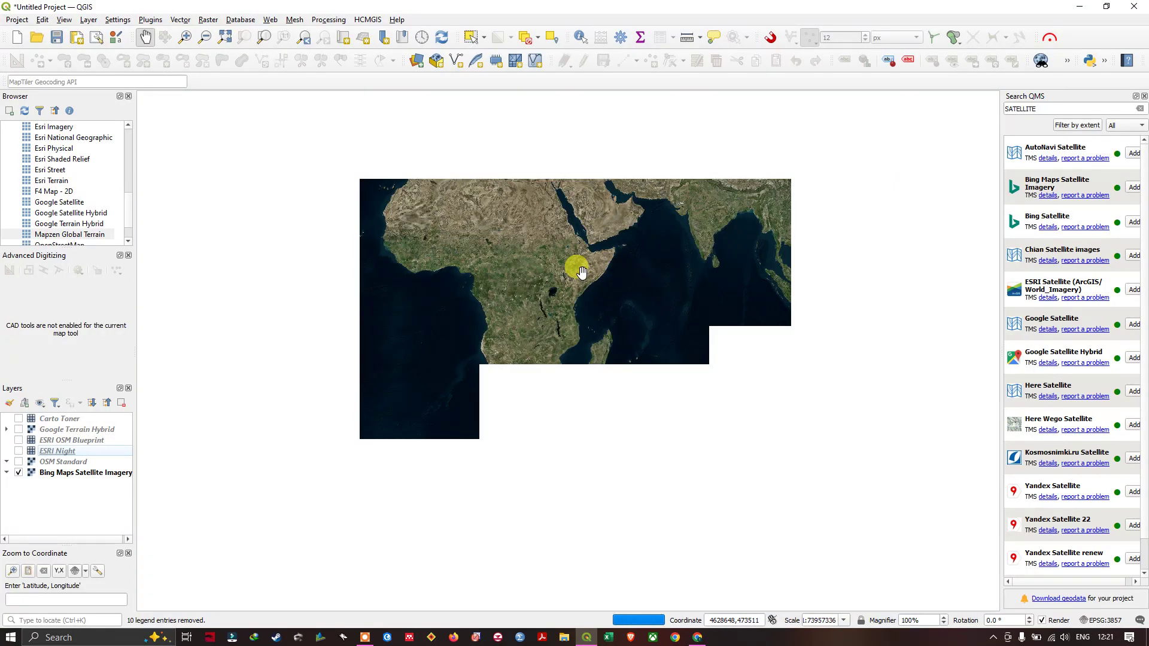
scroll(705, 226, down, 1)
drag(706, 225, 622, 298)
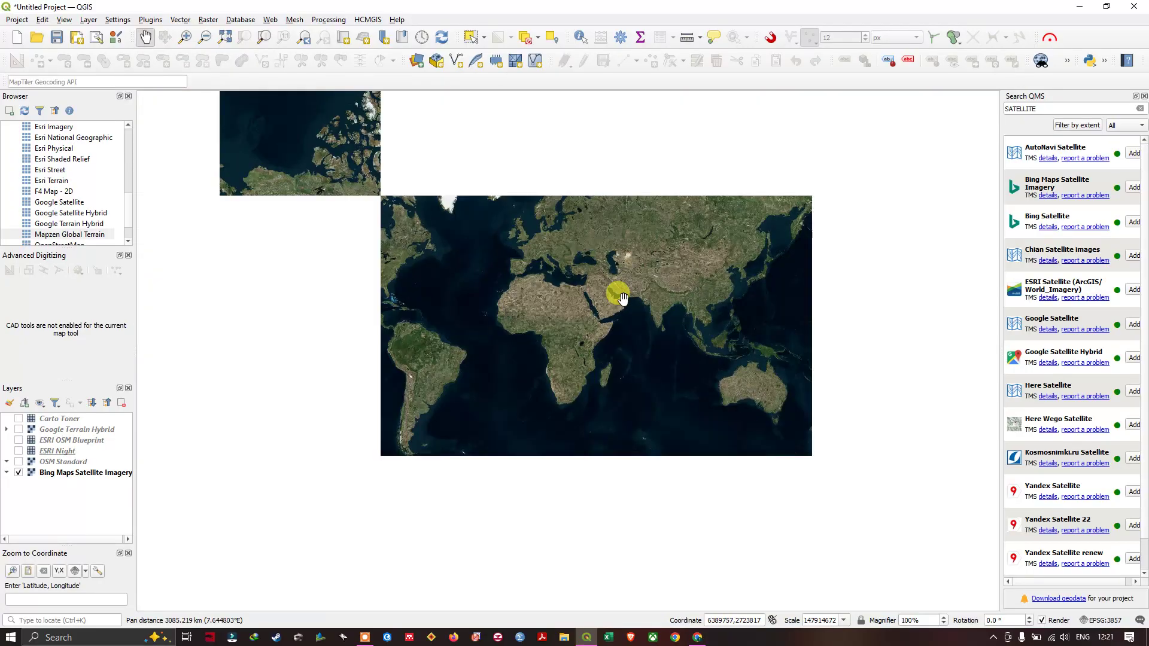
scroll(619, 293, up, 1)
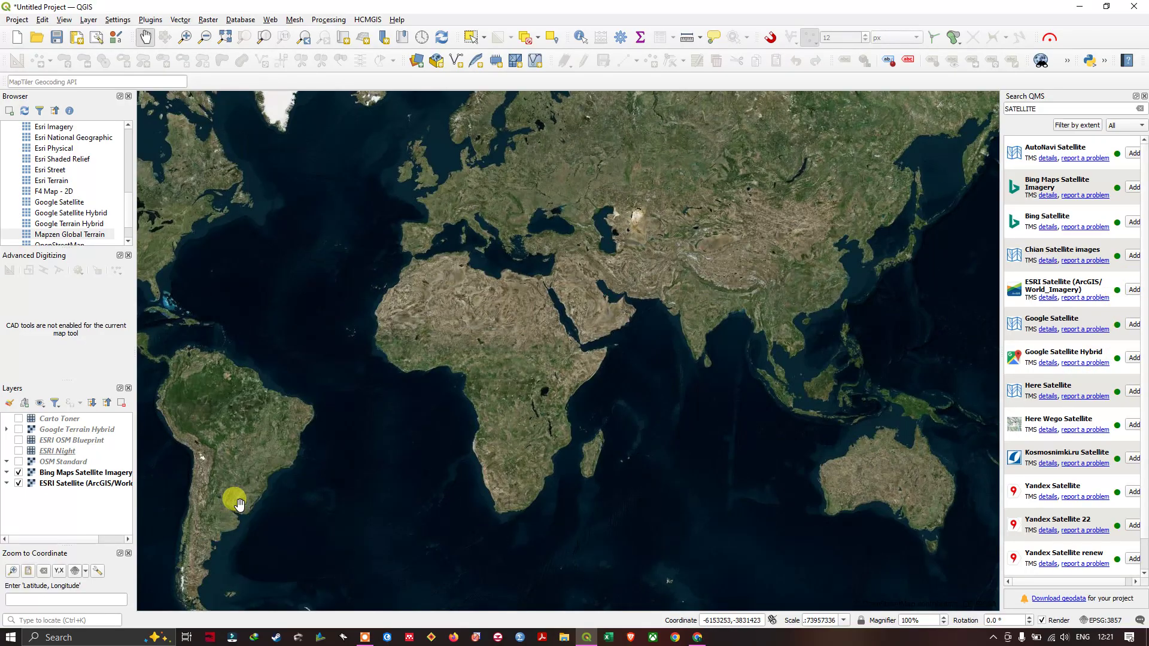
- Add Google Satellite Hybrid from Search QMS, hiding the Bing and ESRI satellite layers
click(18, 474)
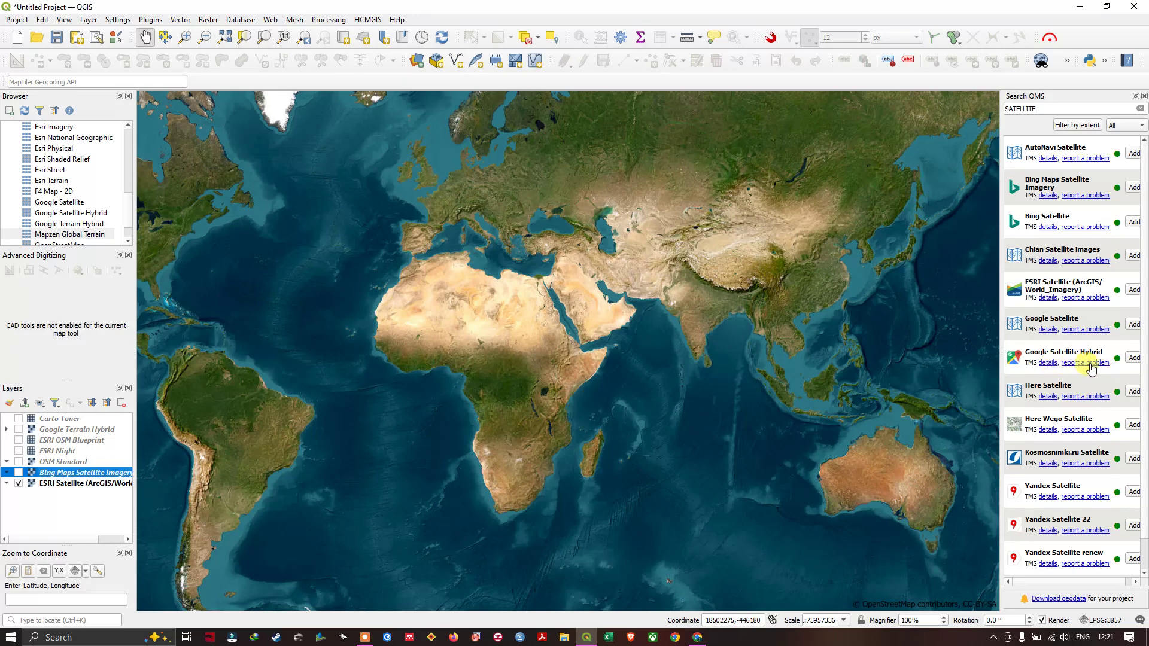
click(1134, 358)
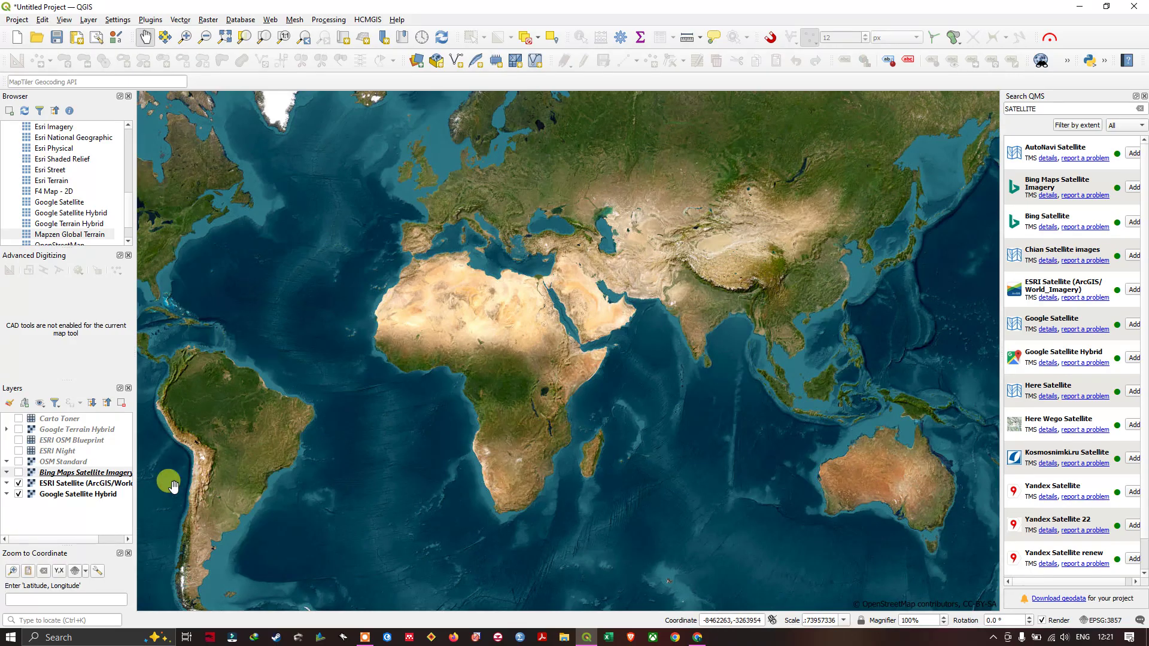
click(19, 483)
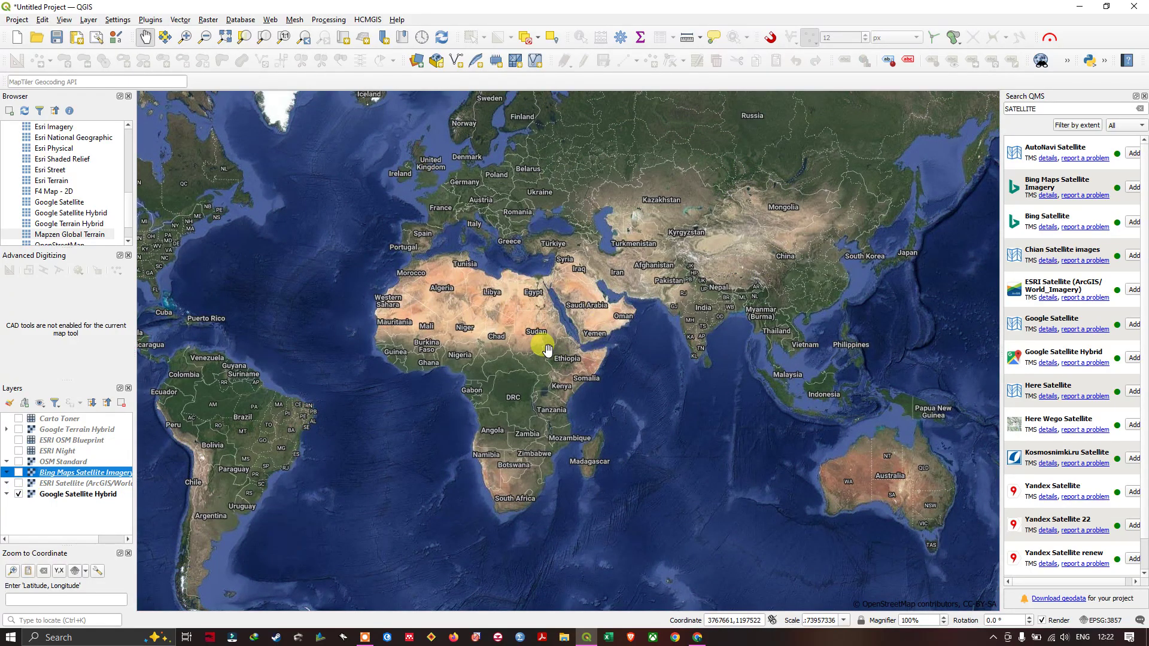
shift+click(69, 419)
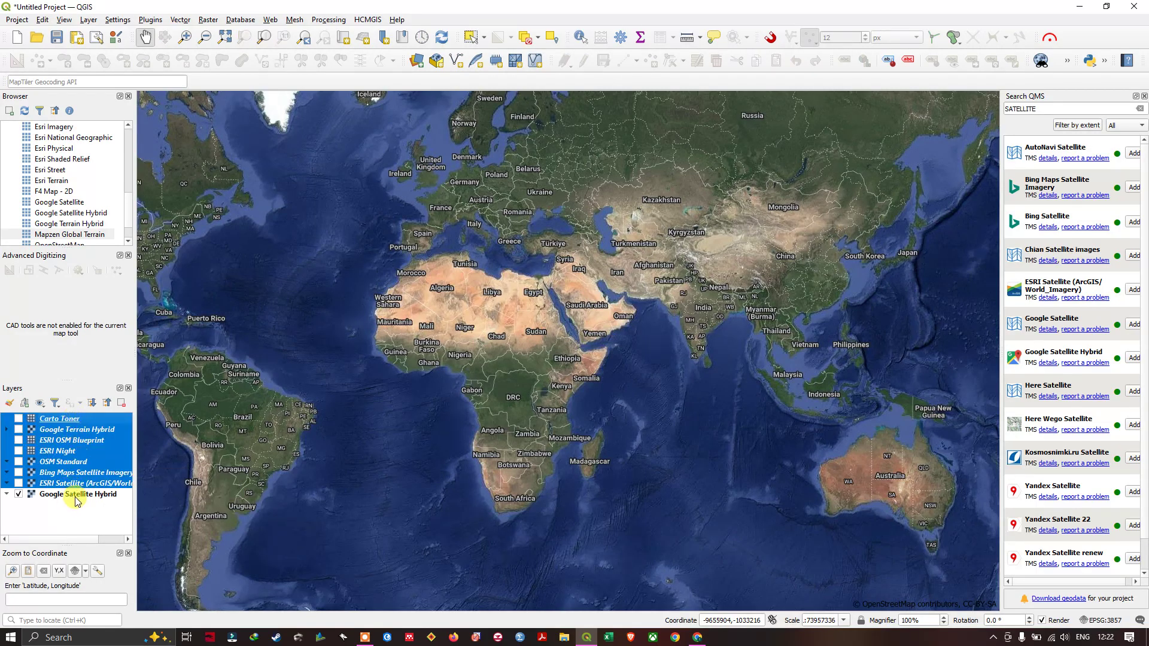
- Remove the Bing, ESRI and Google satellite layers from the project
shift+click(76, 495)
right_click(85, 473)
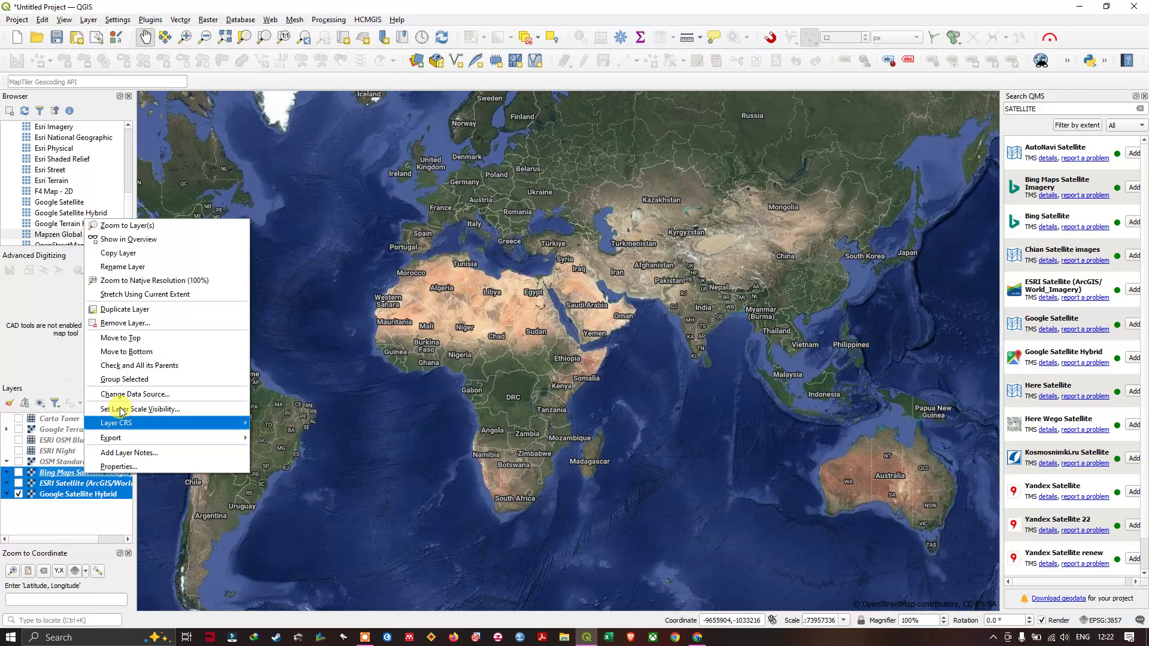
click(146, 323)
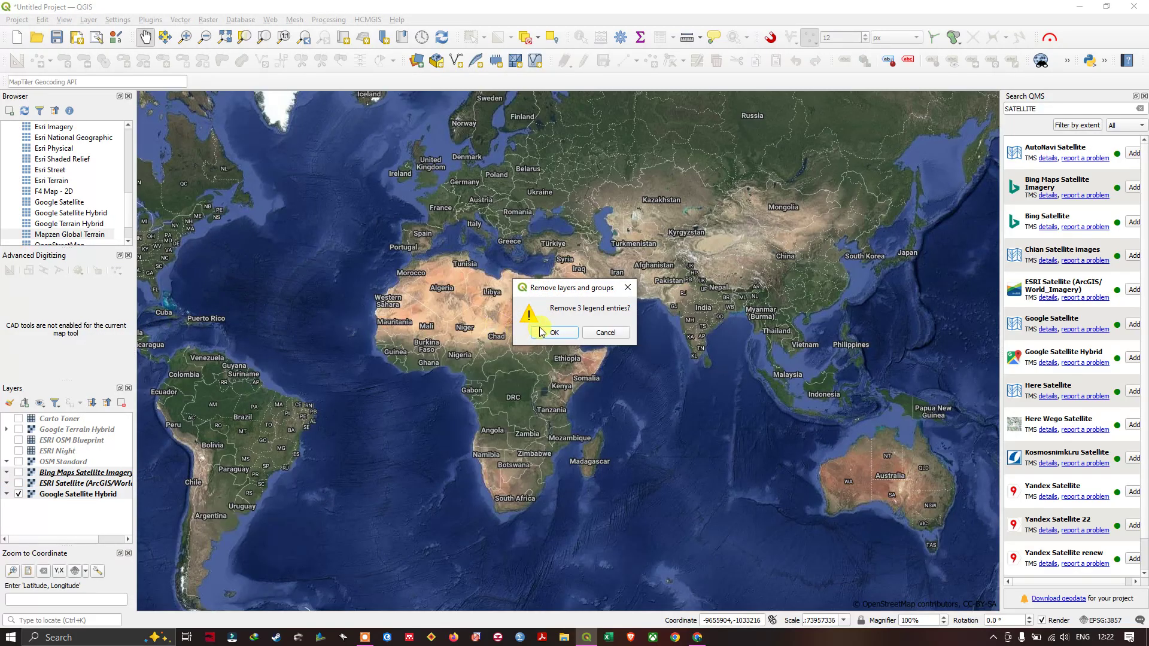
click(553, 332)
- Start a new WMS/WMTS connection from the Browser, then switch to Chrome
scroll(67, 197, up, 3)
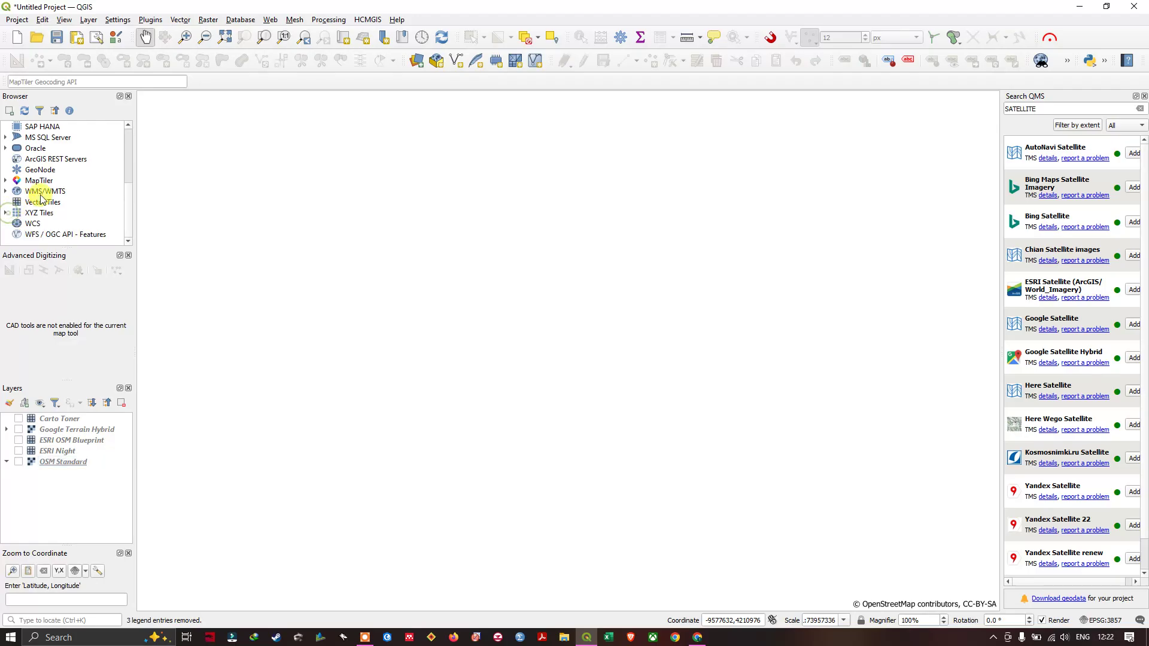
scroll(53, 190, up, 4)
scroll(53, 191, down, 3)
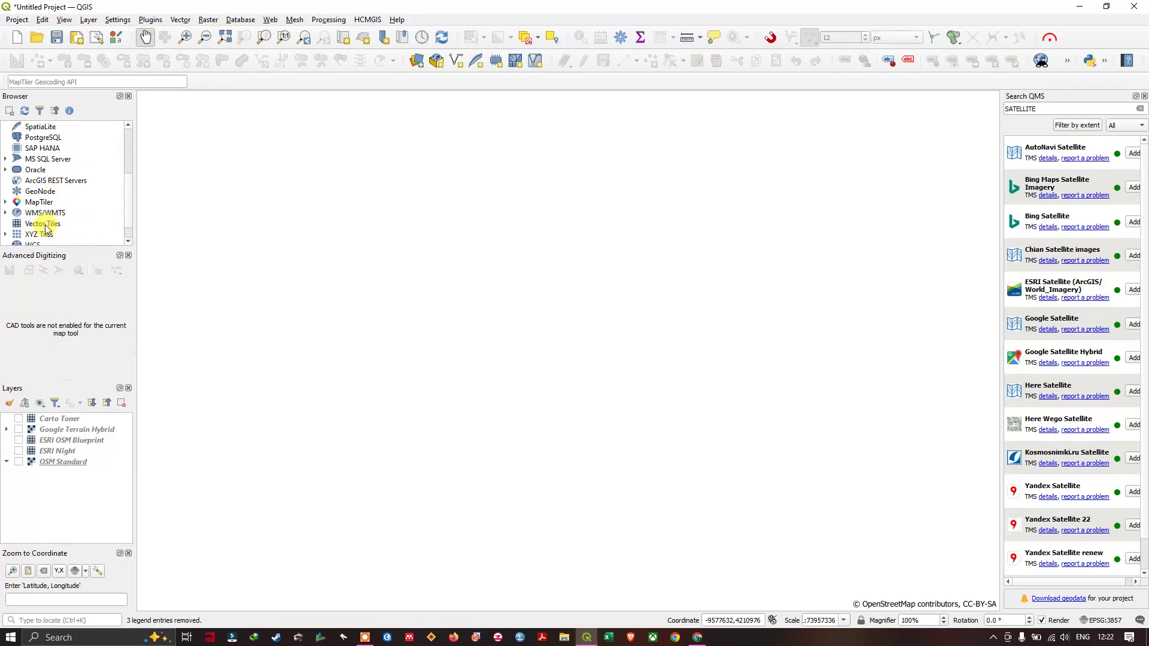
click(54, 214)
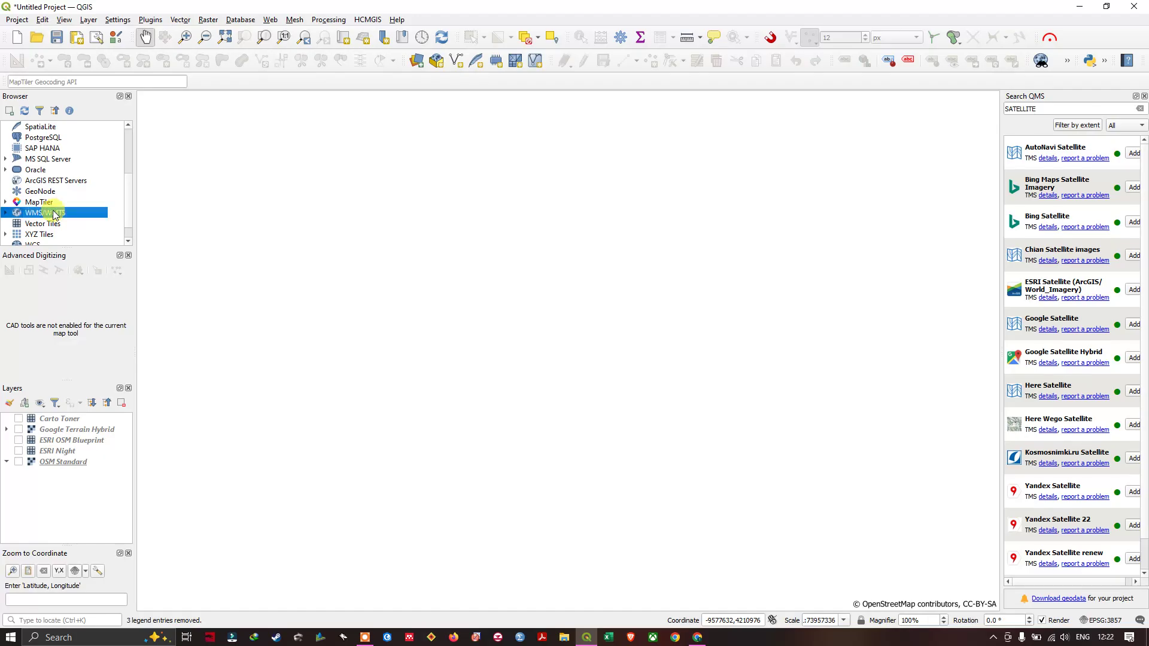
right_click(54, 215)
click(78, 218)
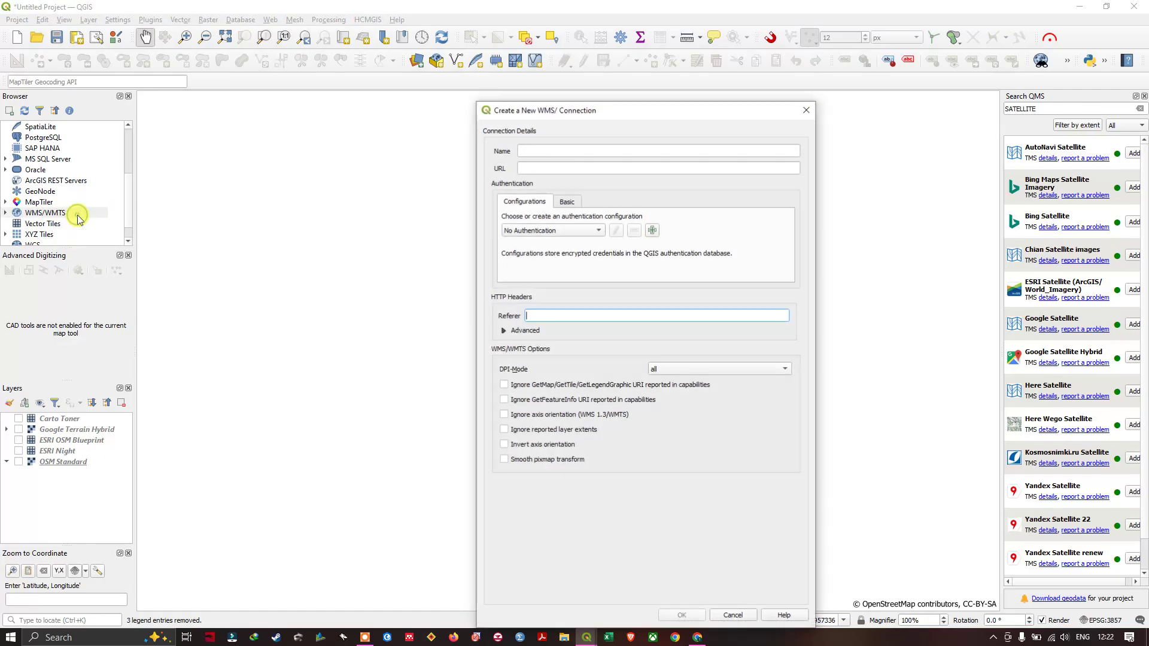
drag(571, 110, 546, 56)
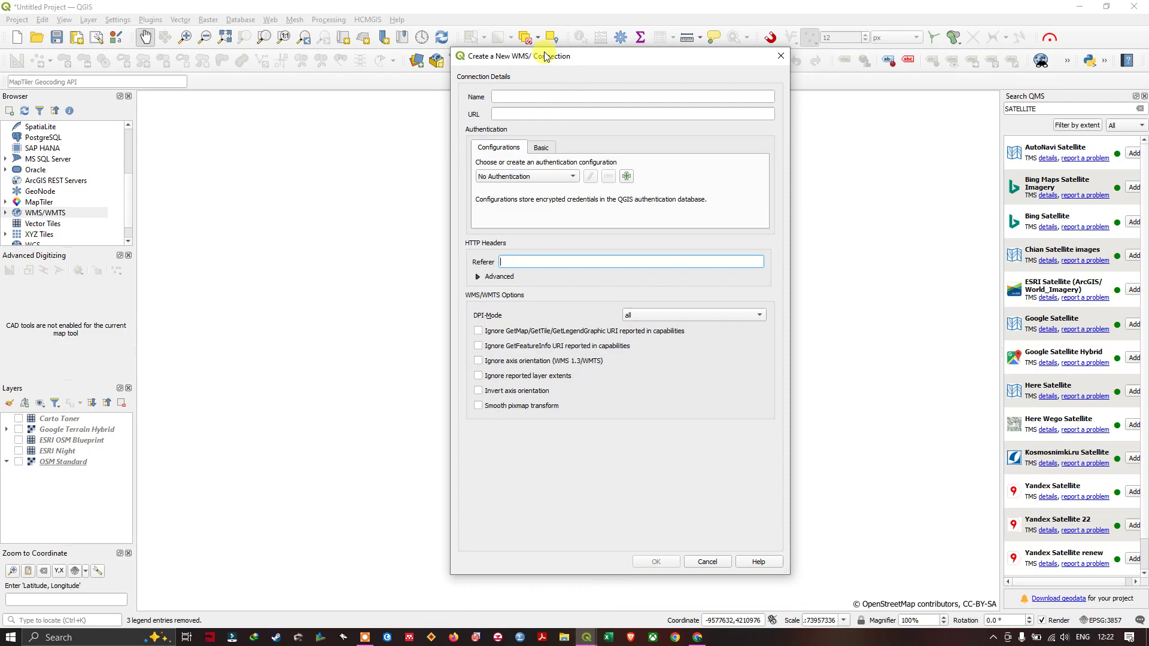
click(697, 637)
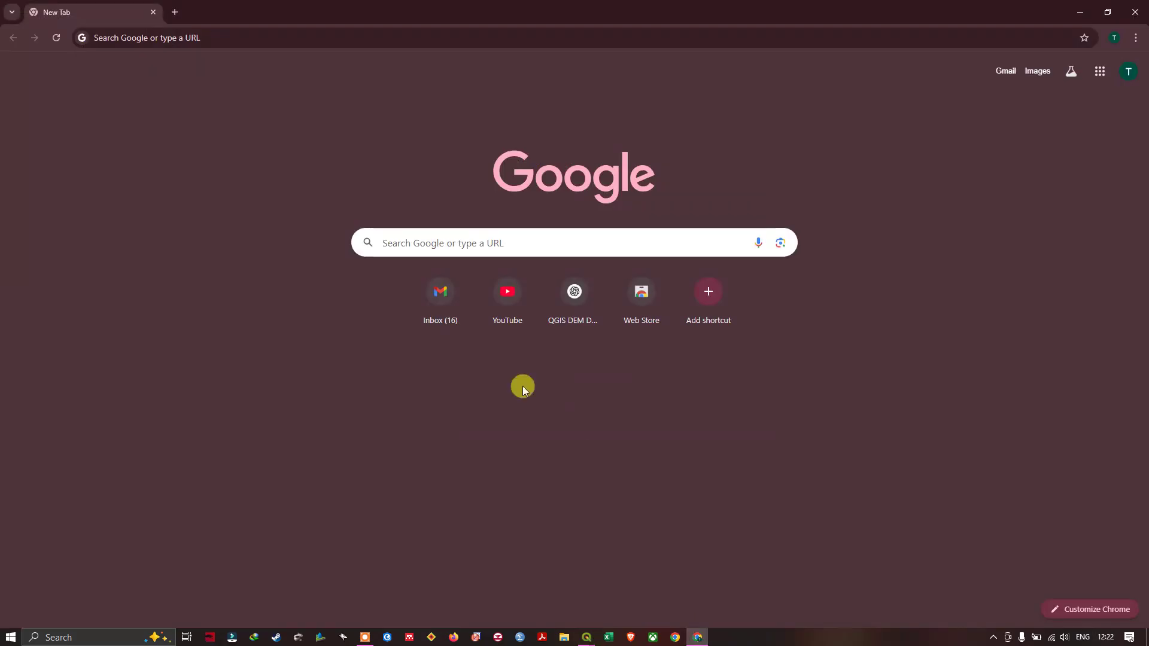
- Search 'wms openstreetmap wiki' and scroll the WMS - OpenStreetMap Wiki page to OSM WMS Servers
click(447, 243)
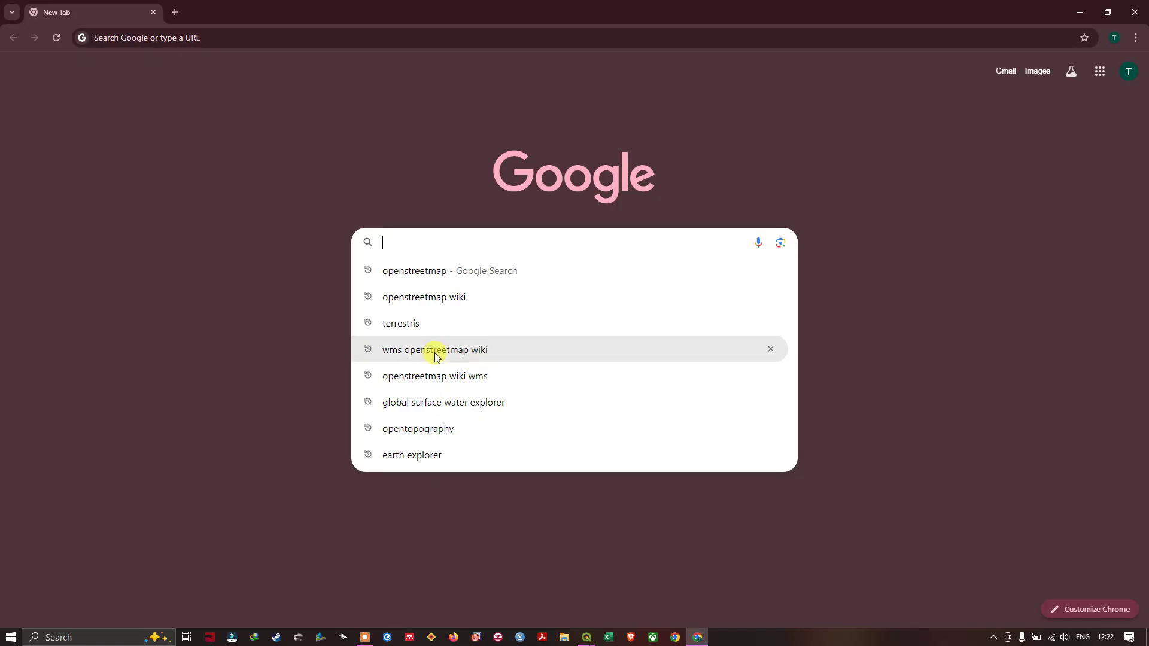
click(469, 350)
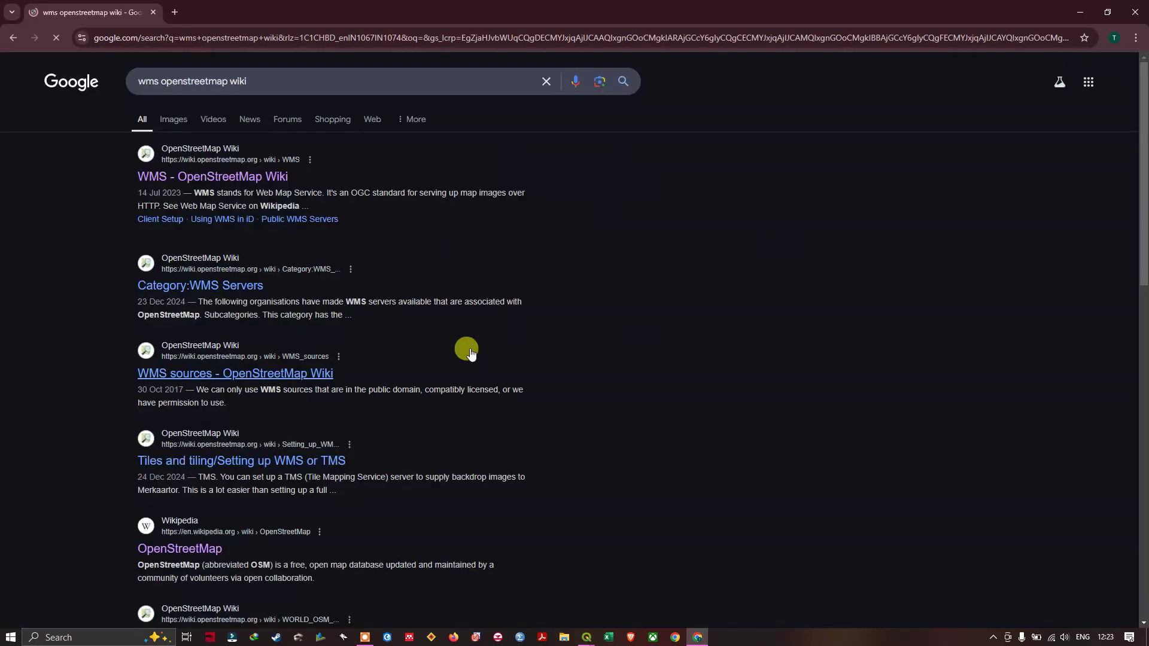
click(228, 178)
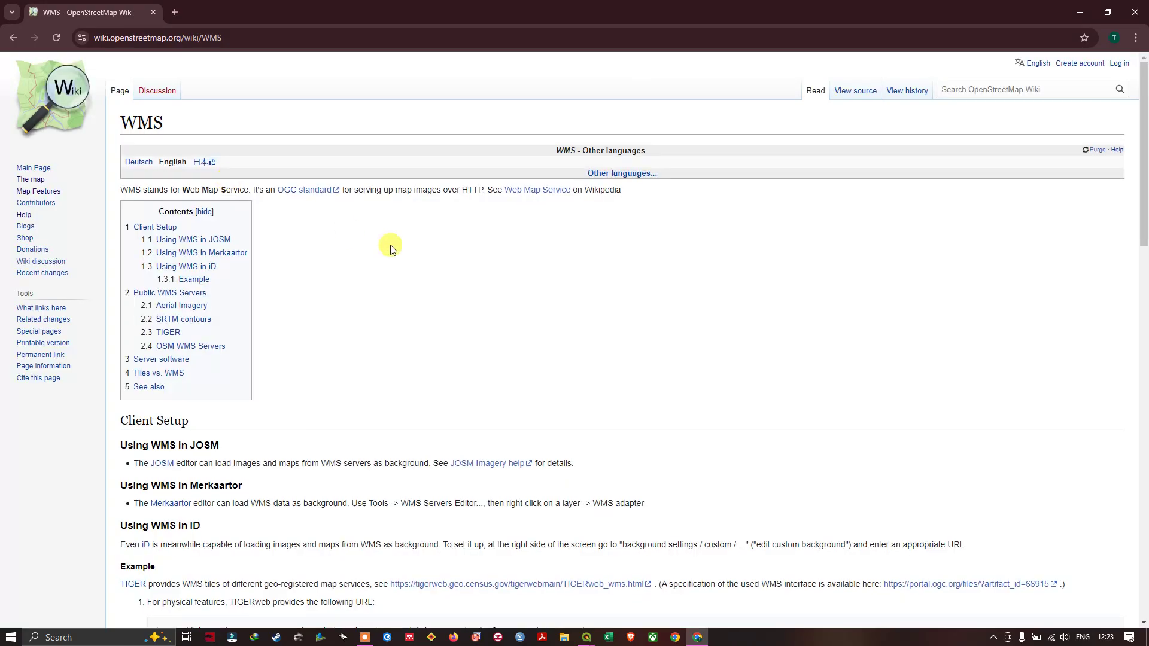
scroll(437, 350, down, 2)
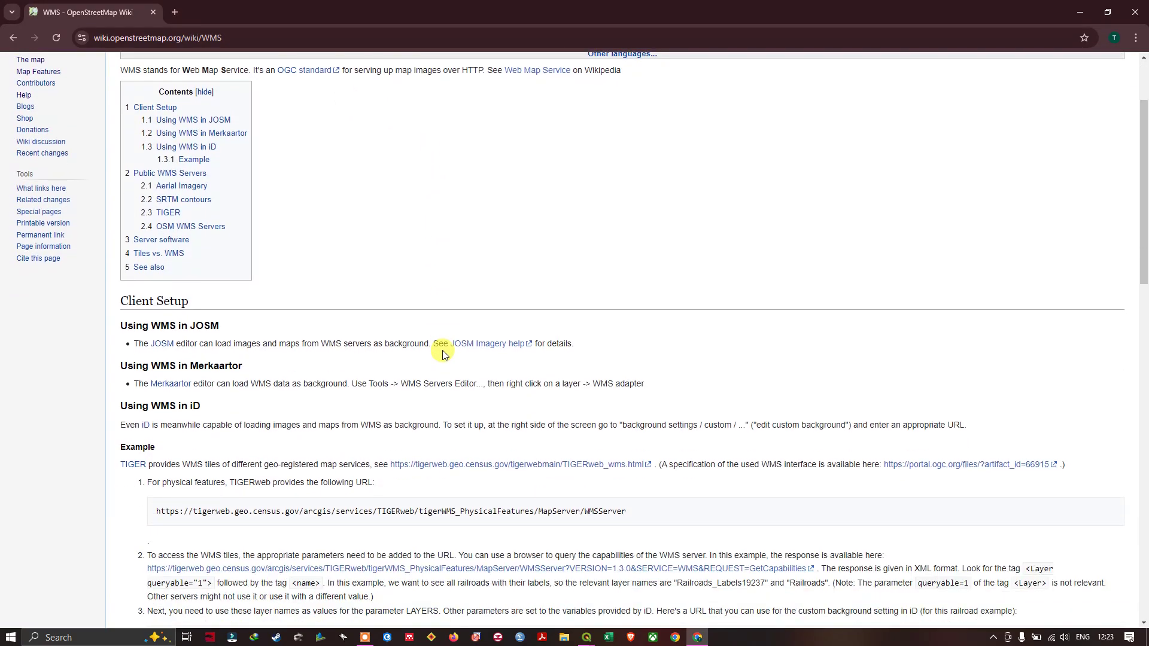
scroll(443, 353, up, 2)
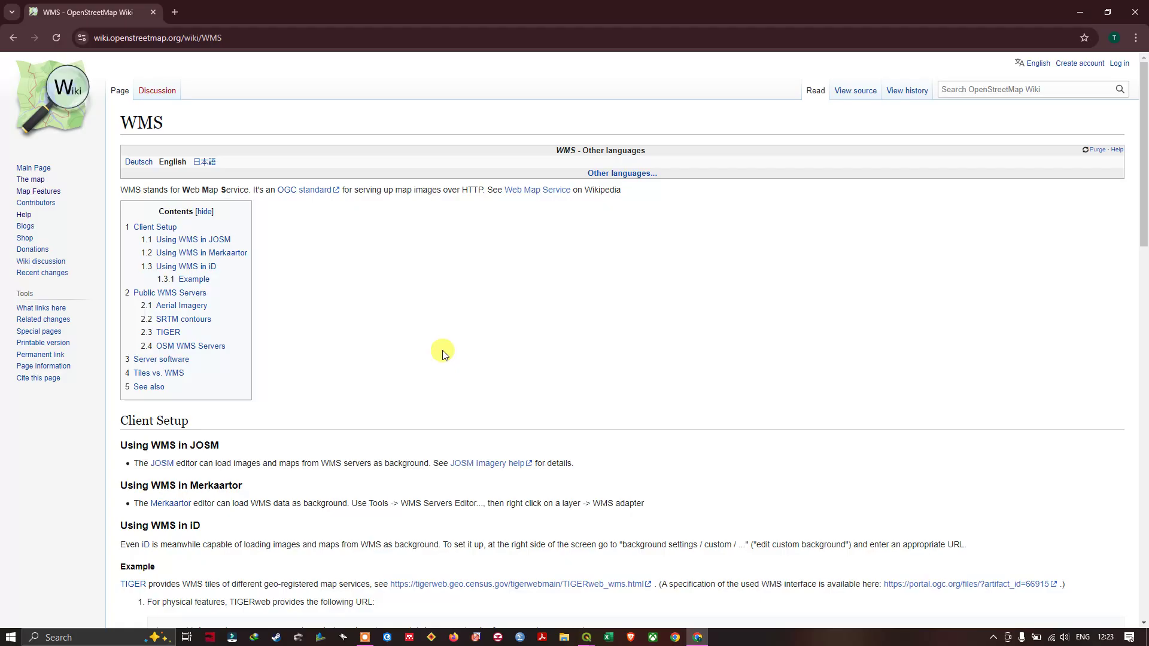
scroll(450, 321, down, 12)
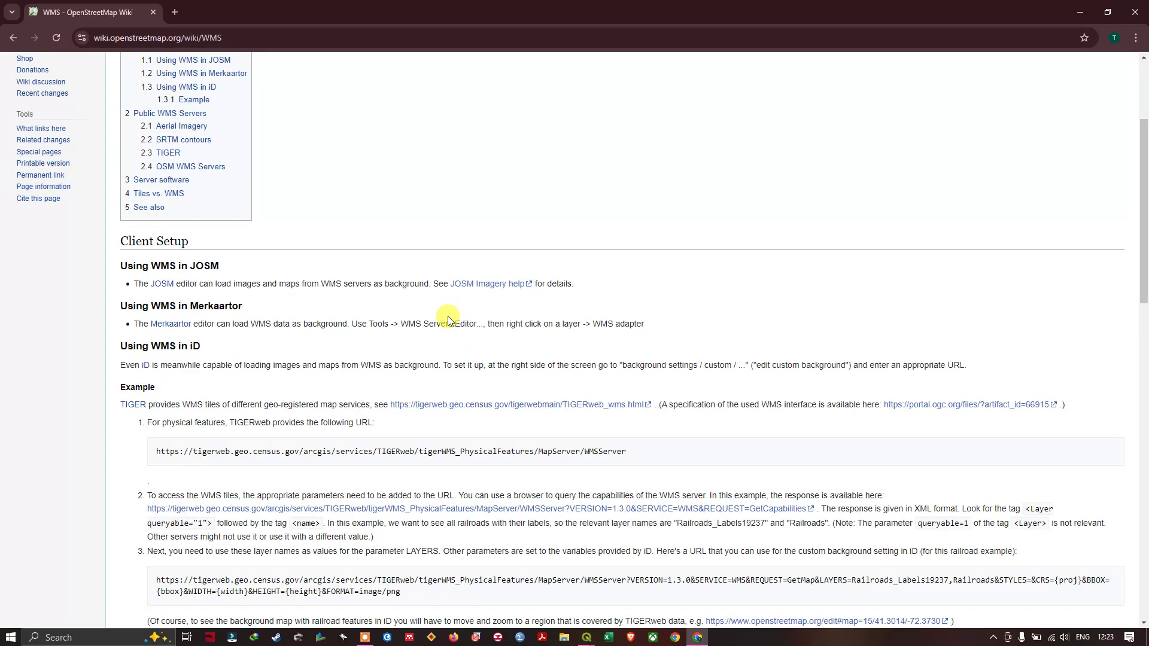
scroll(450, 320, down, 1)
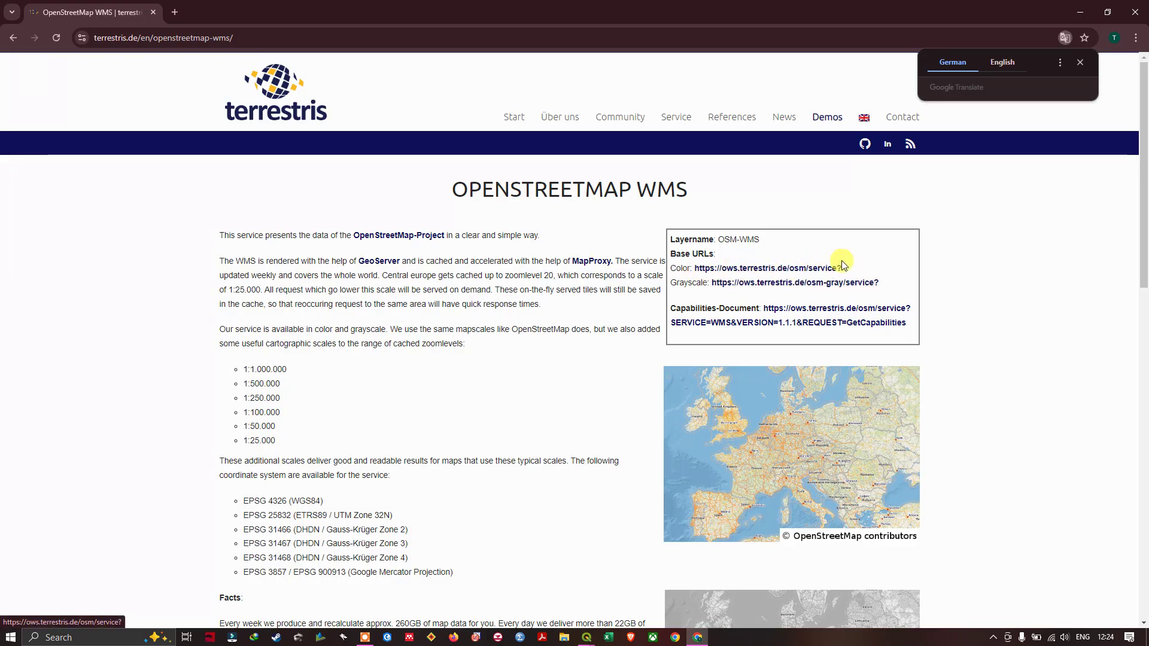
drag(844, 266, 696, 275)
key(ctrl+c)
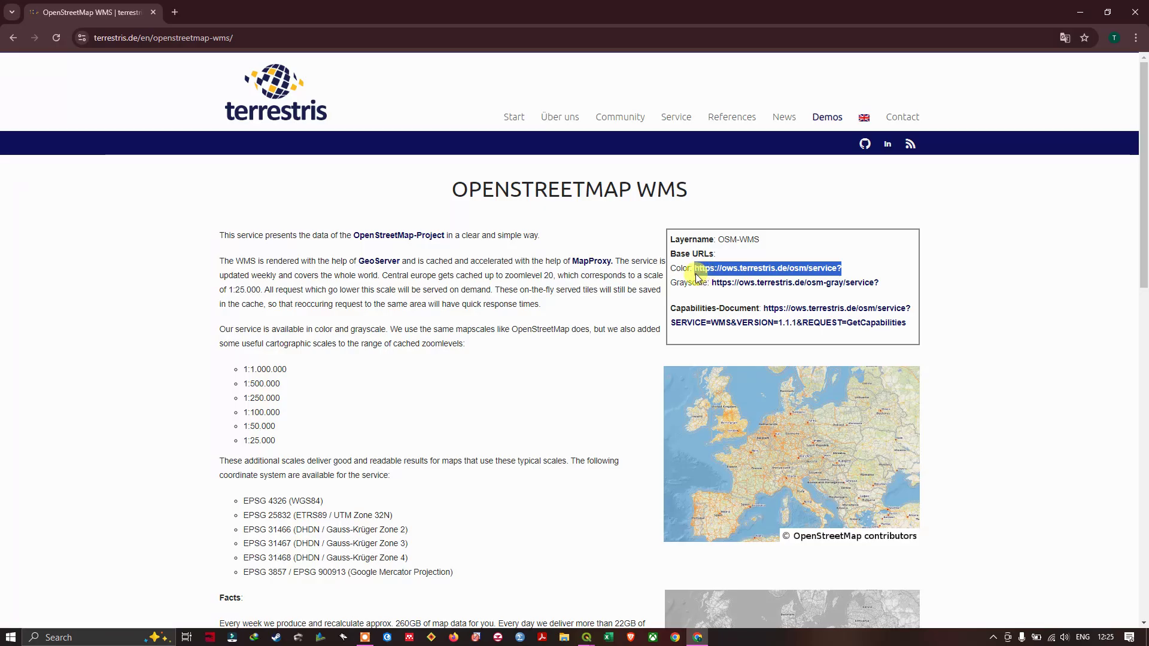
click(587, 637)
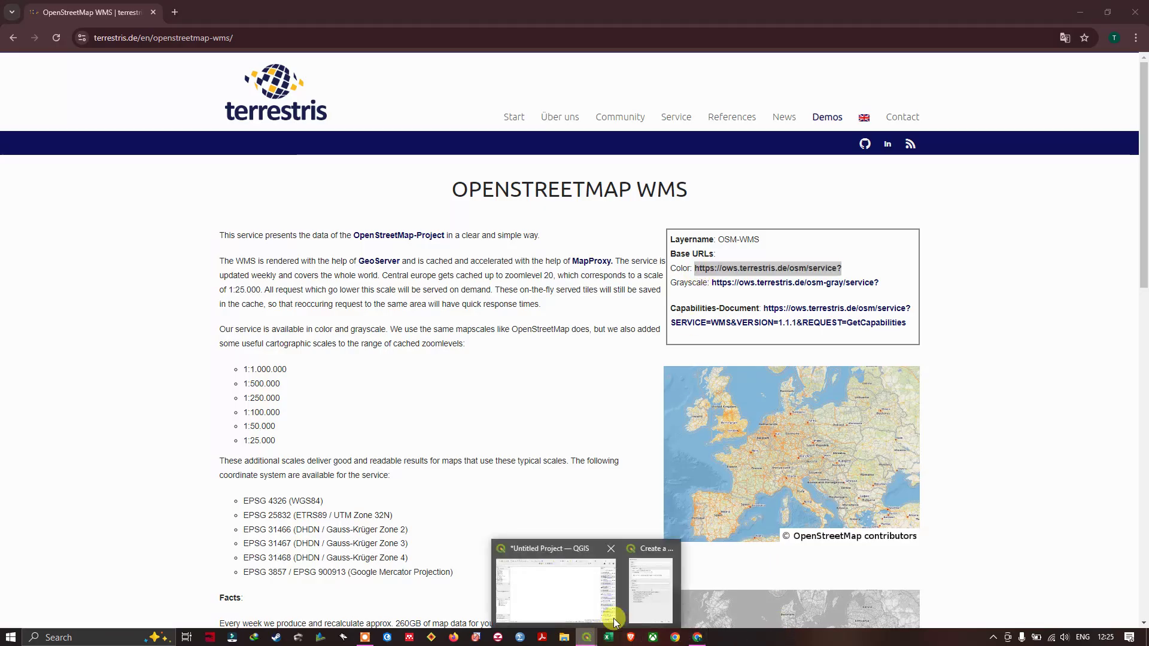
mouse_move(663, 591)
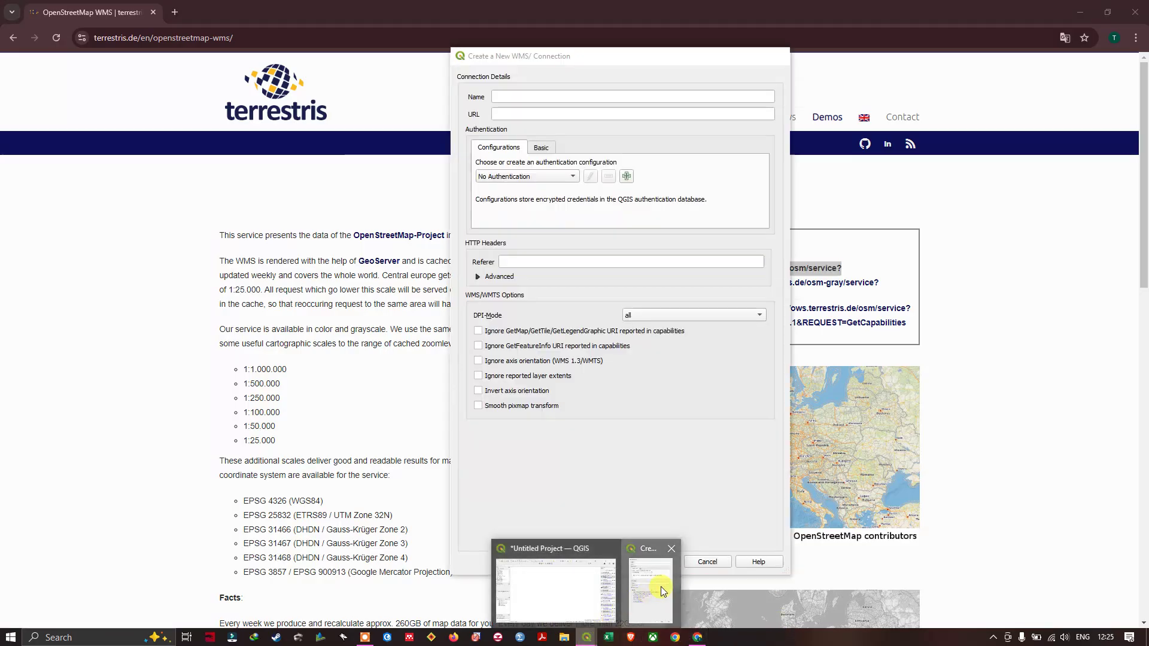
click(526, 96)
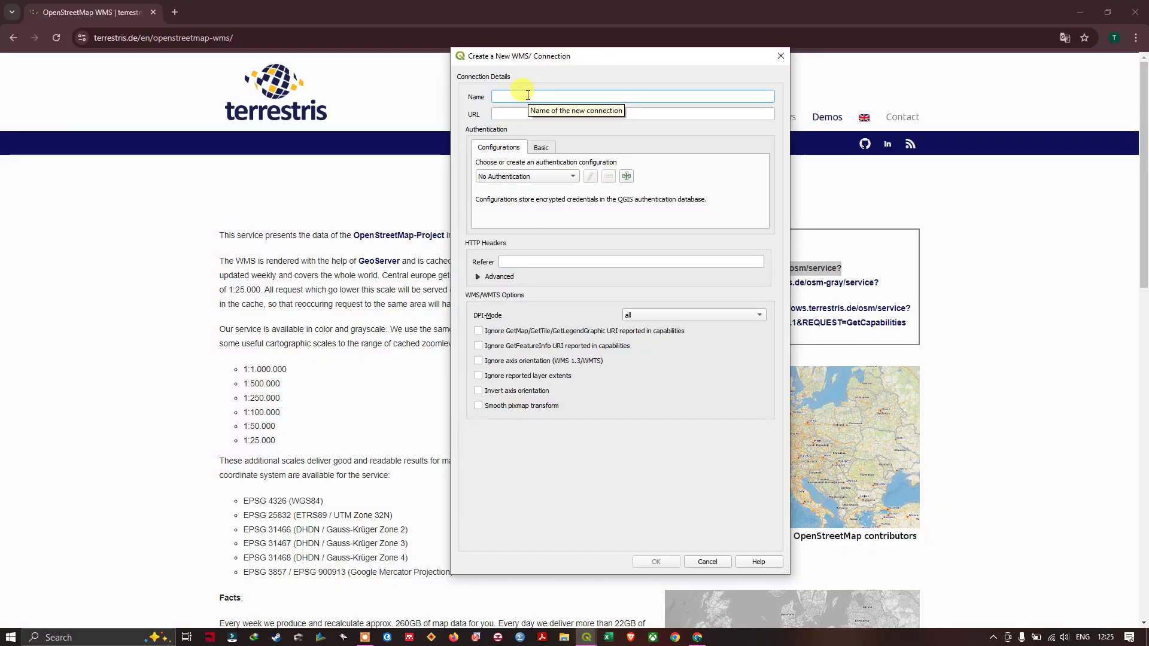
text(Terrestris)
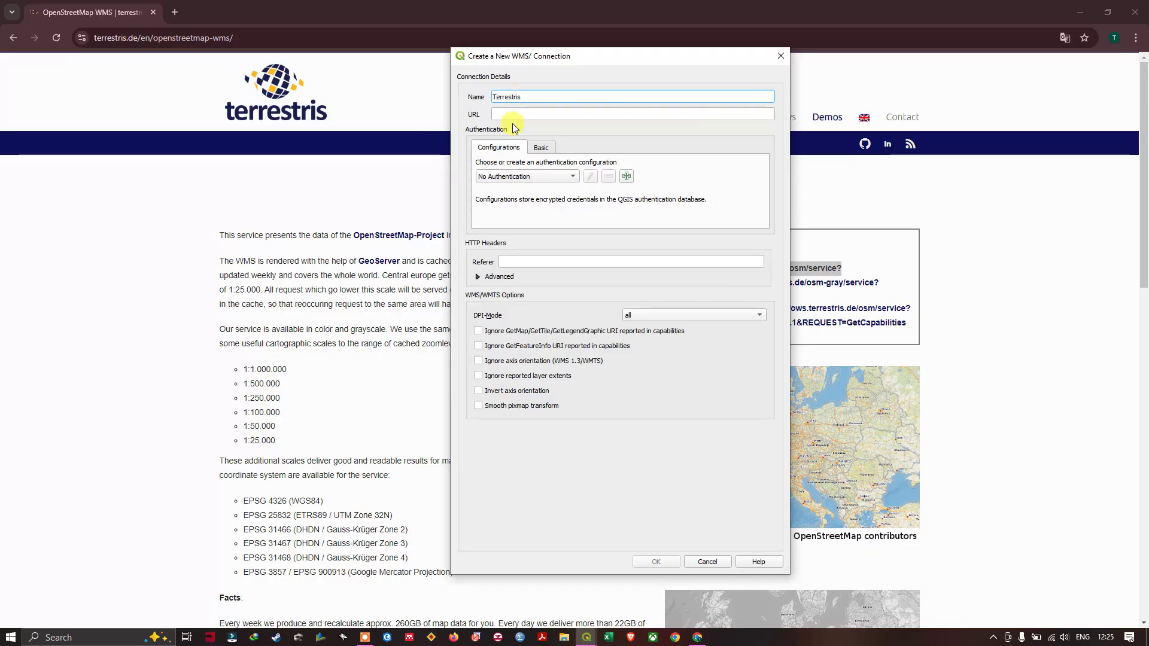
click(518, 115)
key(ctrl+v)
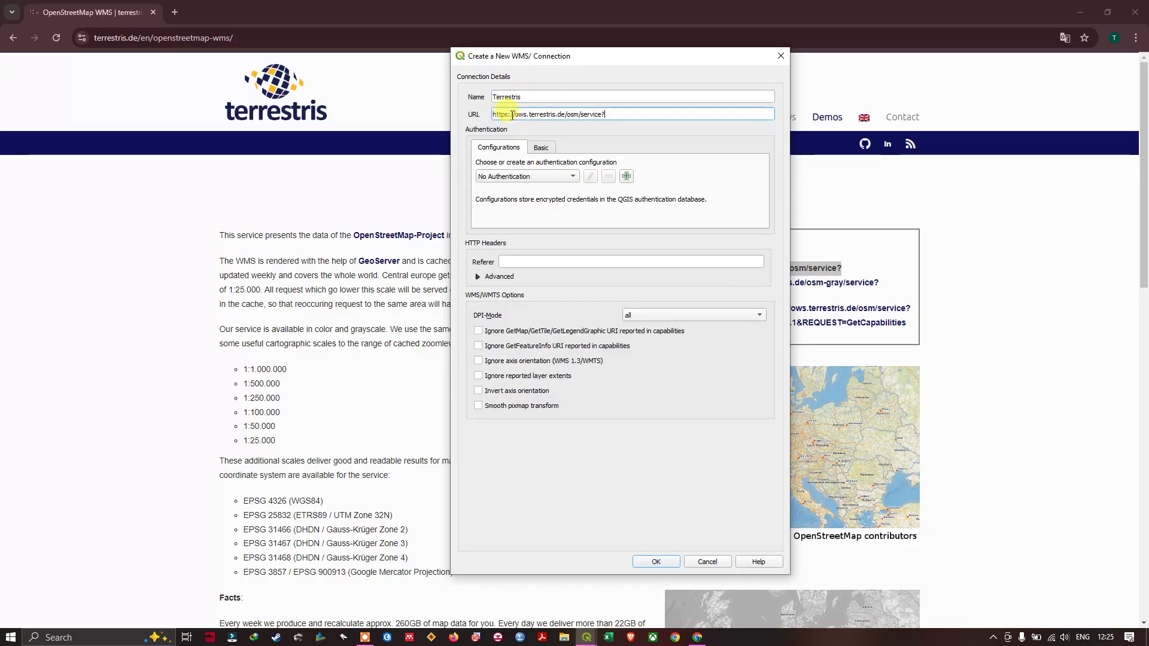
click(655, 564)
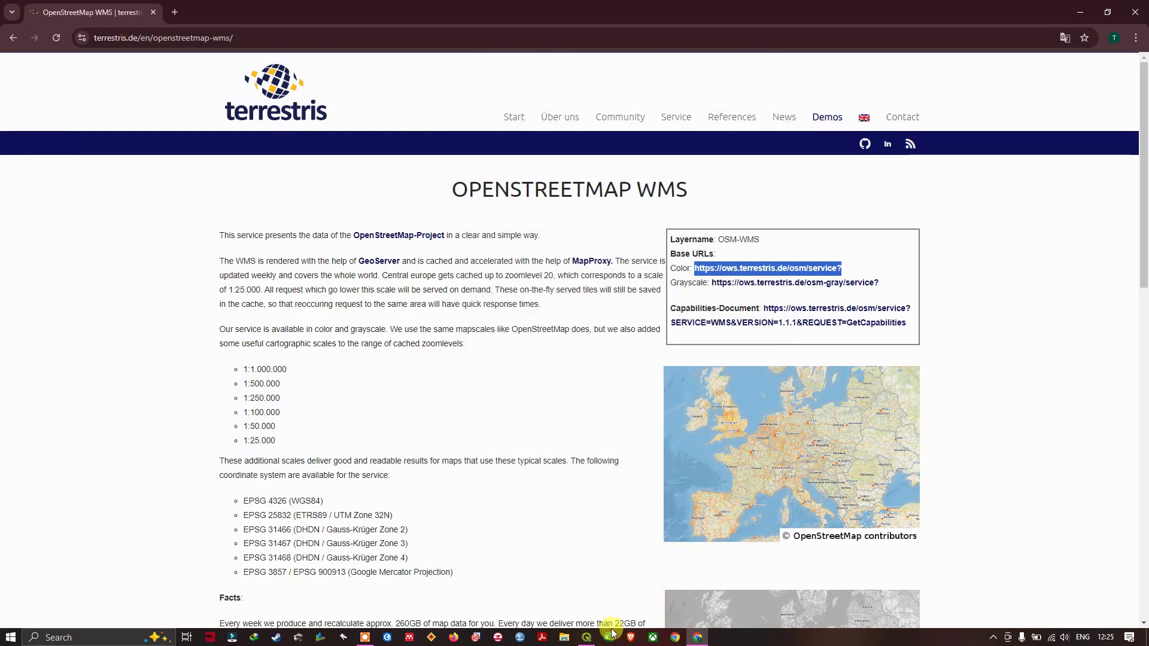
click(587, 636)
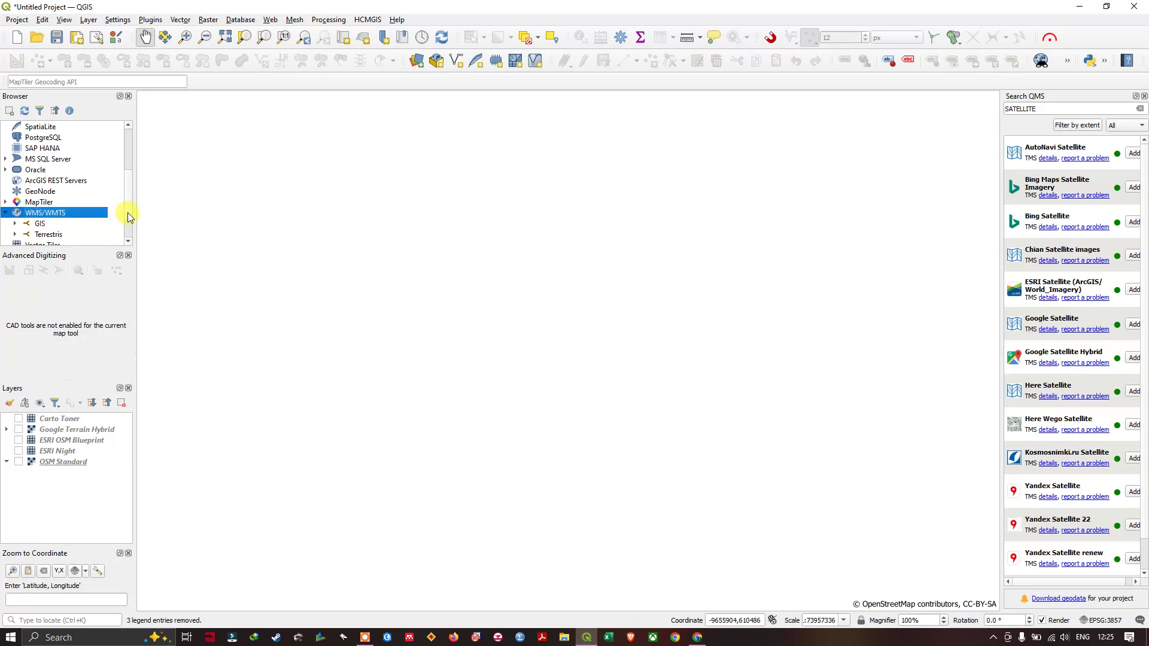
- Add 'Topographic WMS - by terrestris' from Terrestris > OpenStreetMap WMS to the map
scroll(131, 212, down, 1)
scroll(130, 220, down, 1)
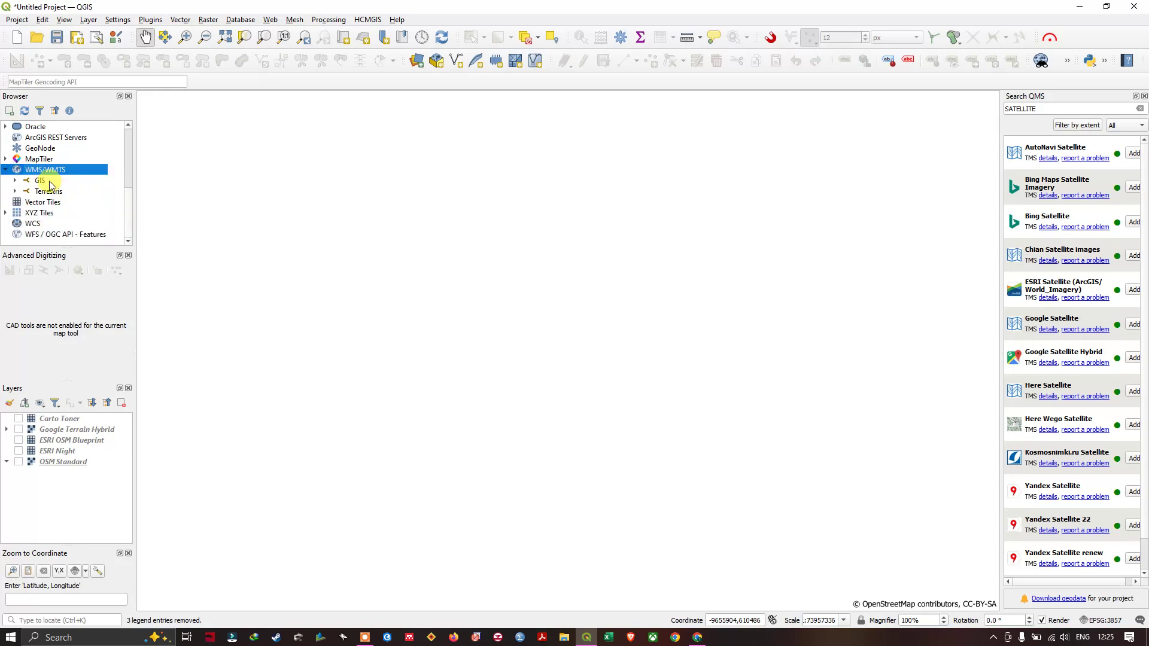
click(15, 192)
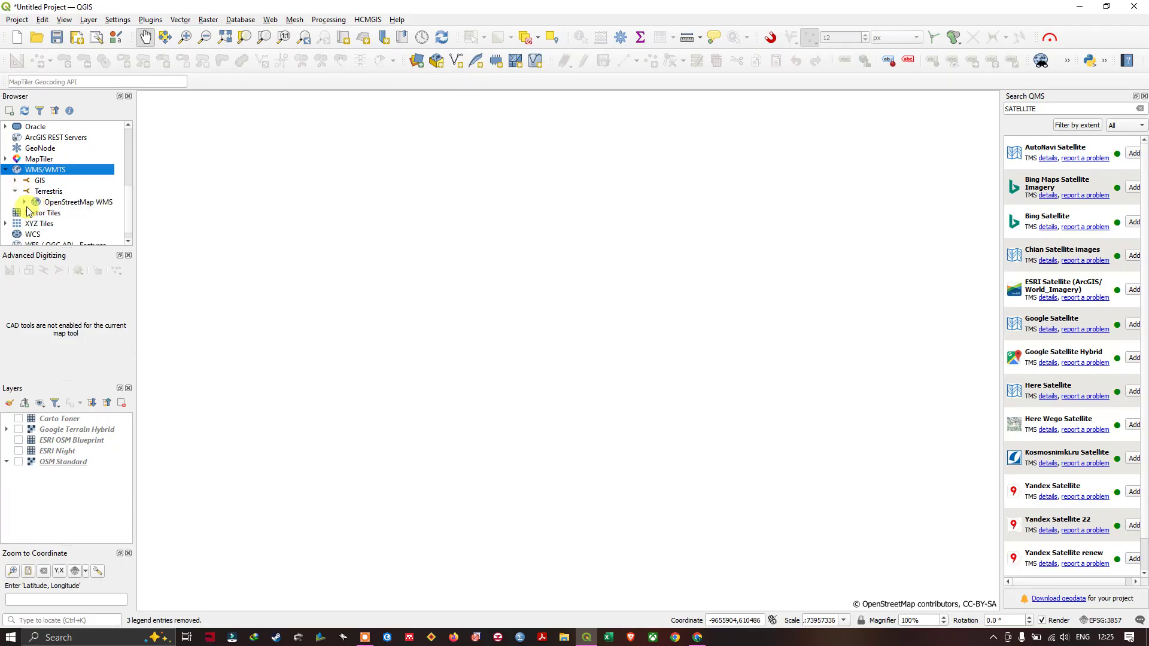
click(24, 203)
scroll(64, 202, down, 1)
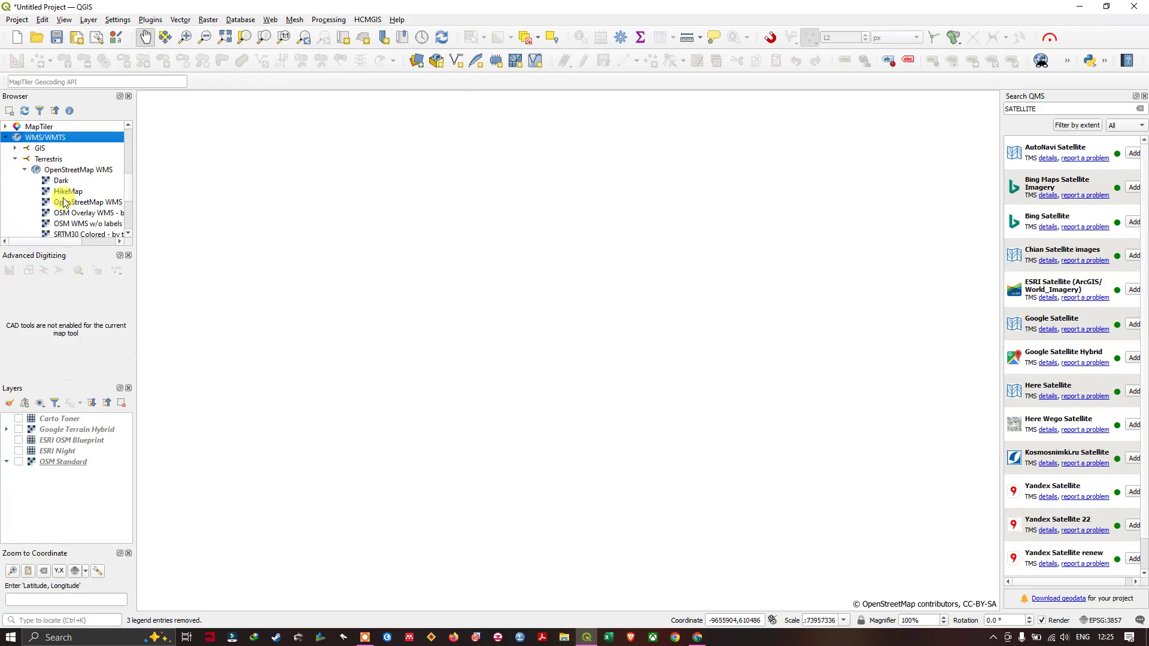
drag(135, 174, 260, 234)
scroll(198, 230, down, 1)
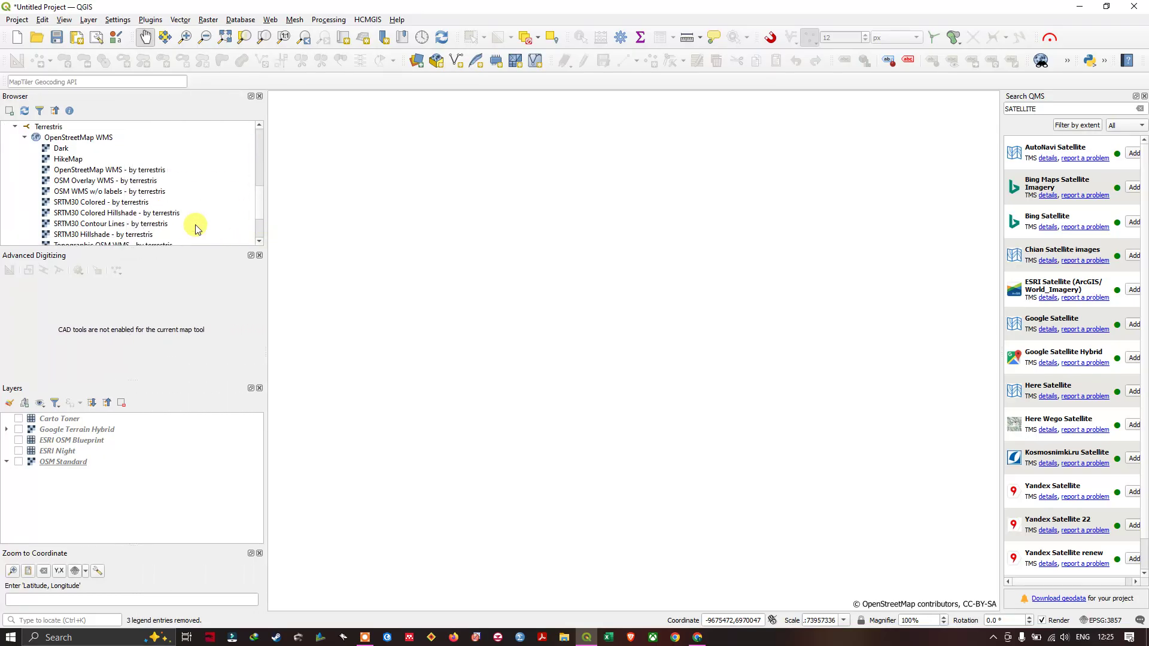
drag(187, 247, 178, 335)
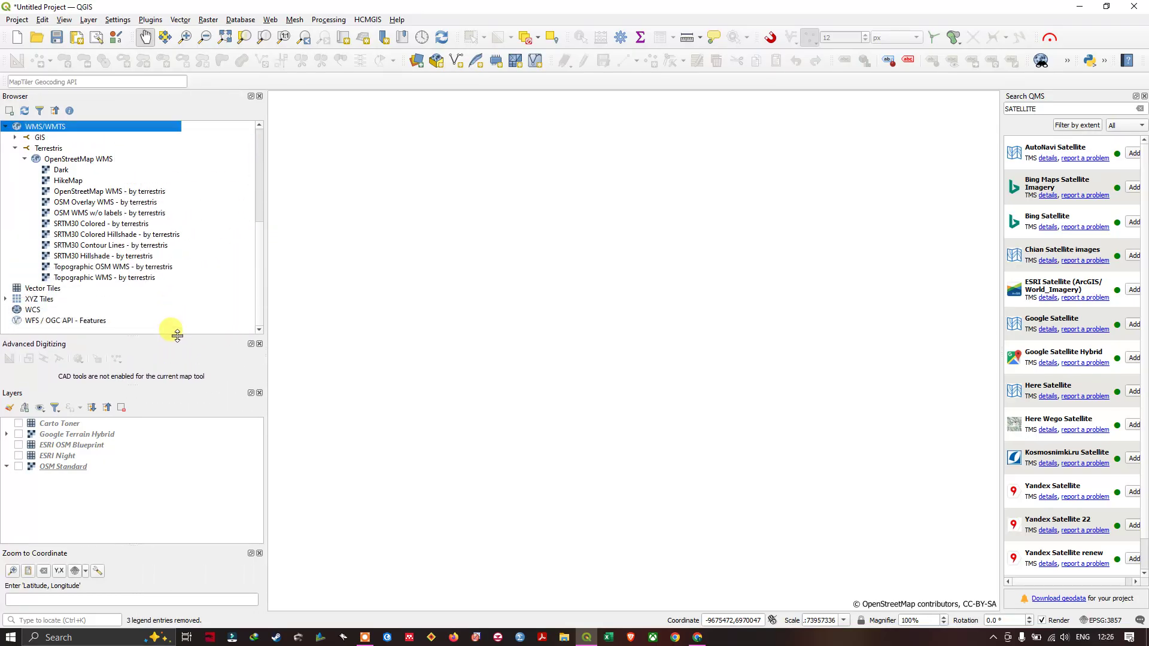
click(142, 279)
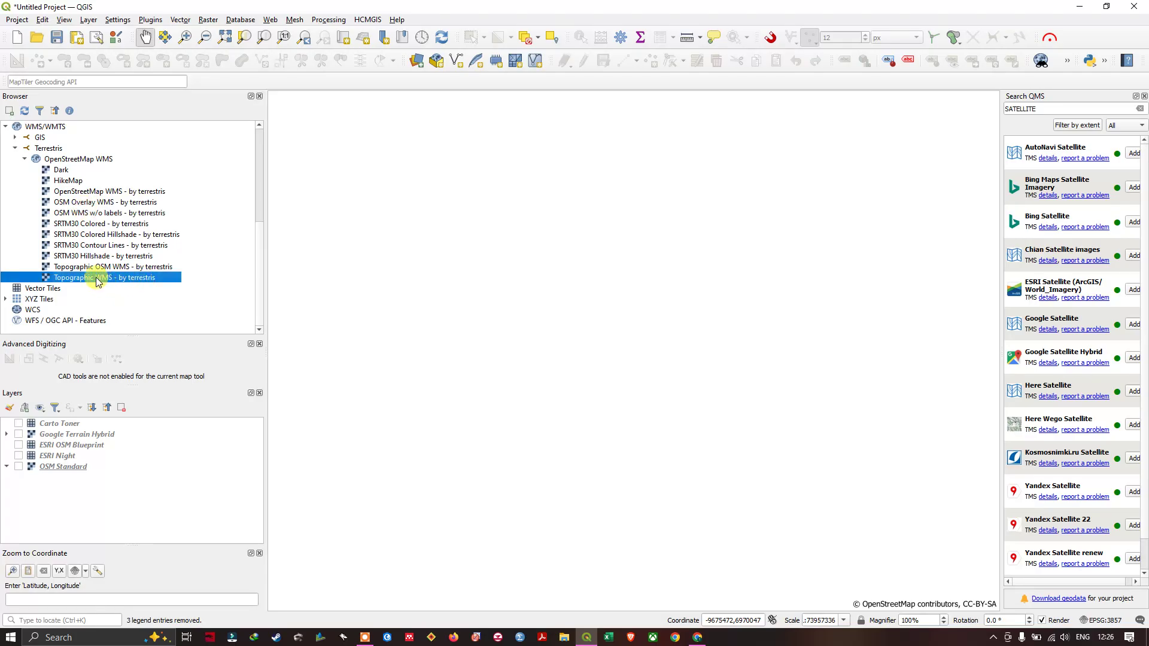
drag(97, 281, 516, 298)
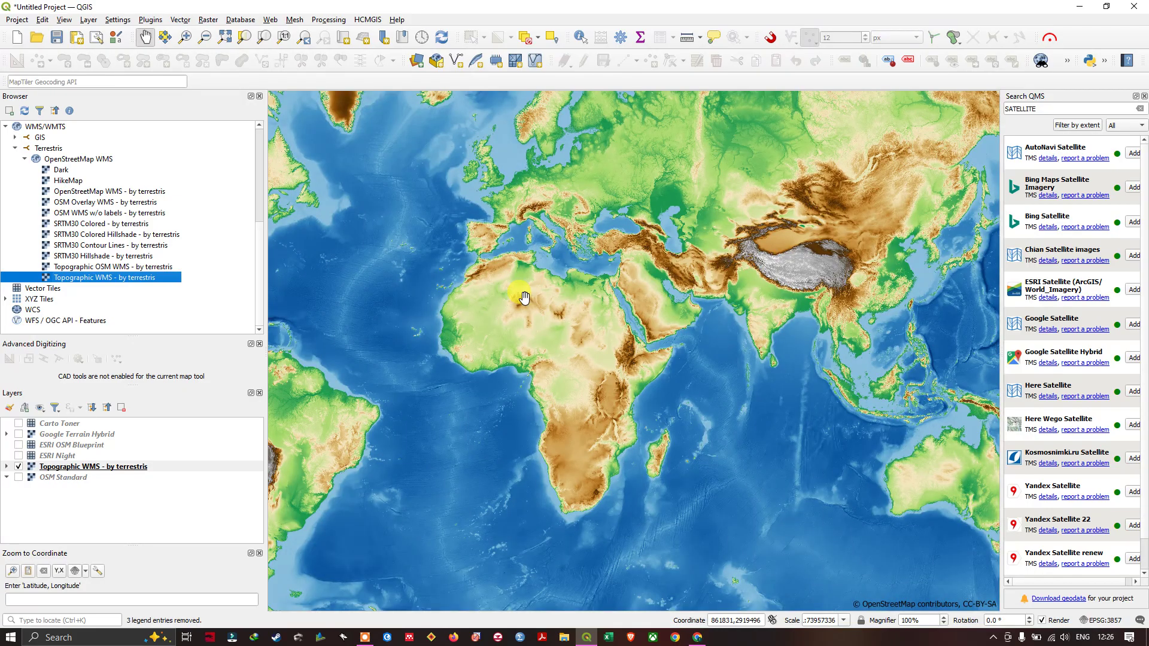
- Add the terrestris Dark basemap to the map canvas
scroll(756, 286, up, 2)
scroll(859, 203, up, 1)
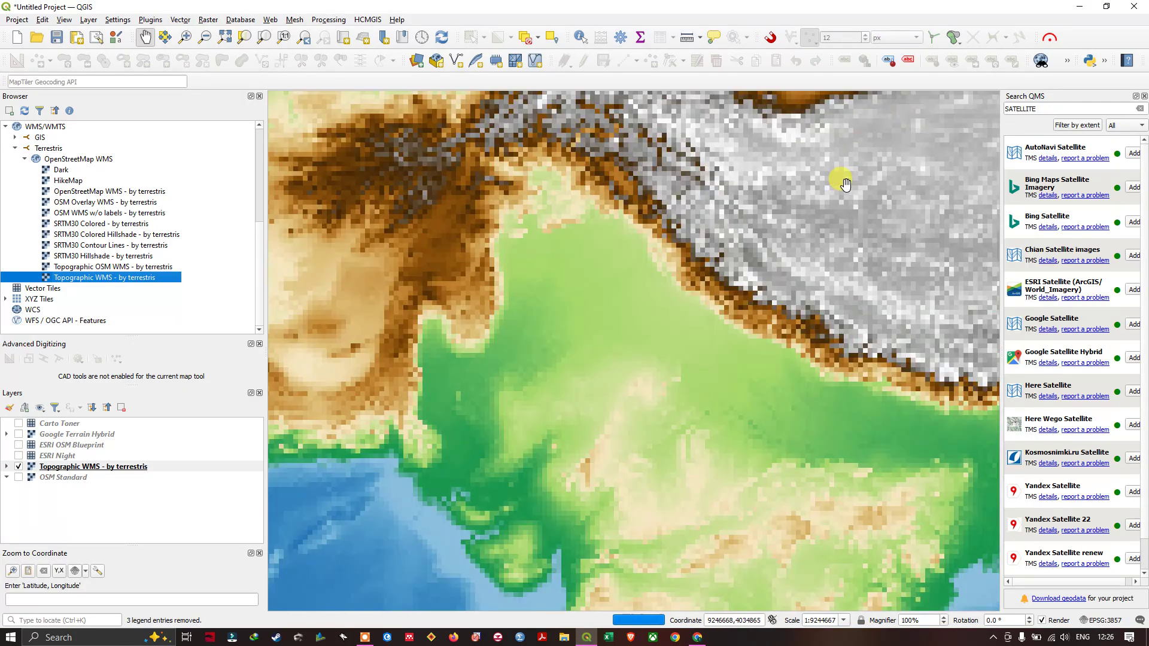
scroll(635, 279, down, 1)
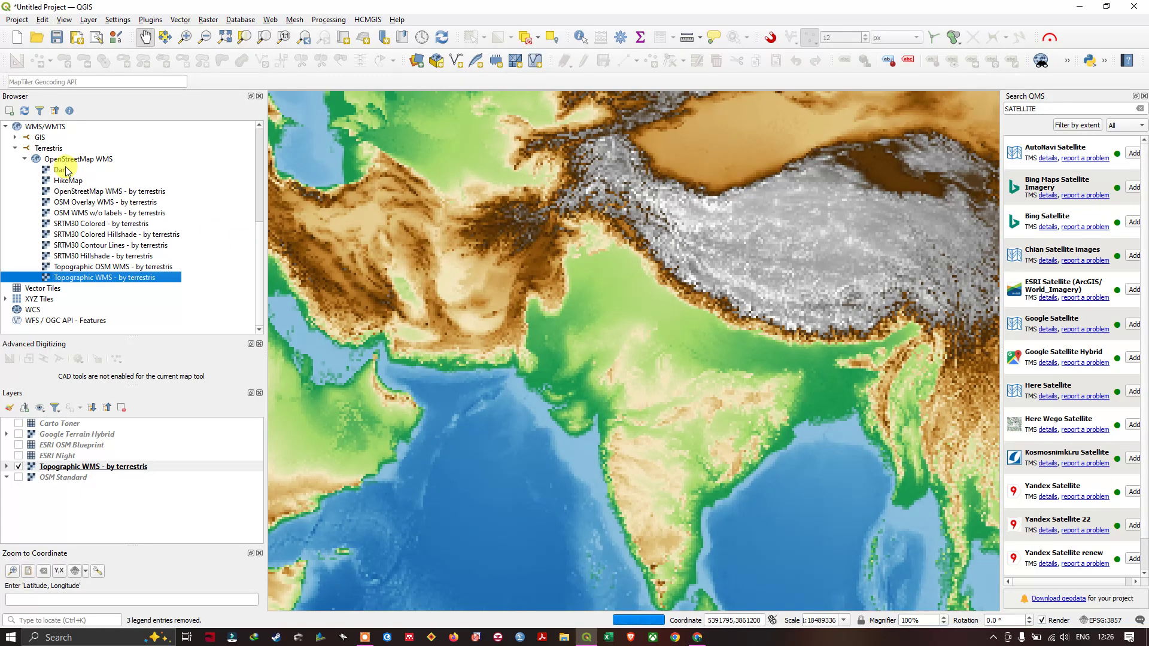
drag(66, 171, 563, 311)
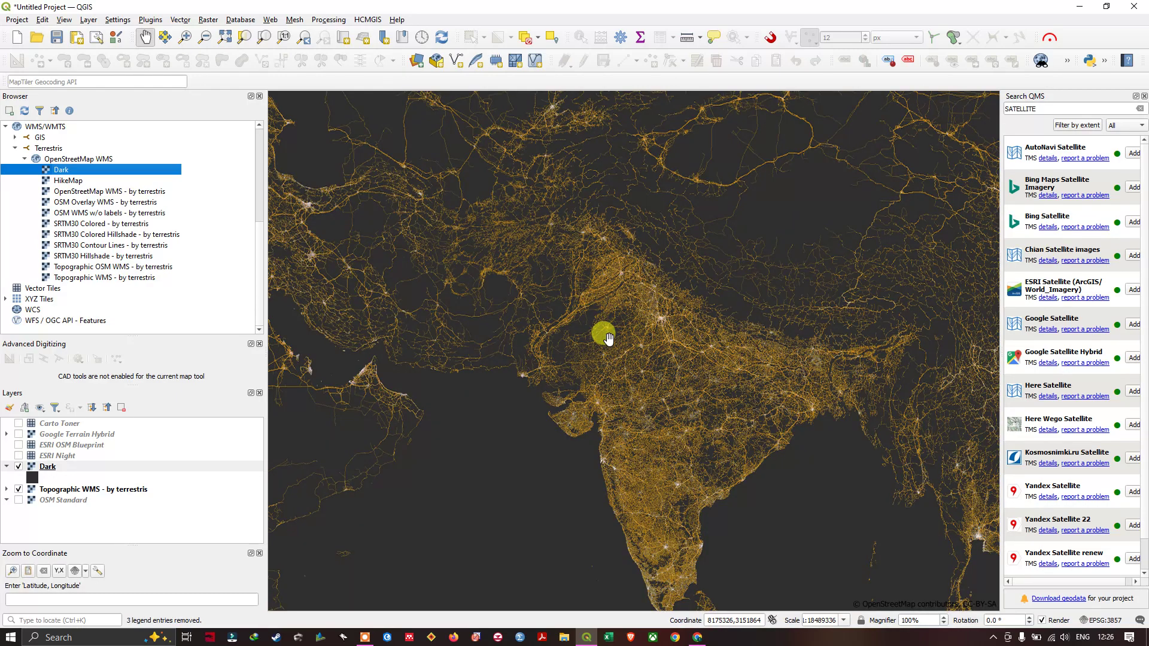
scroll(609, 339, down, 1)
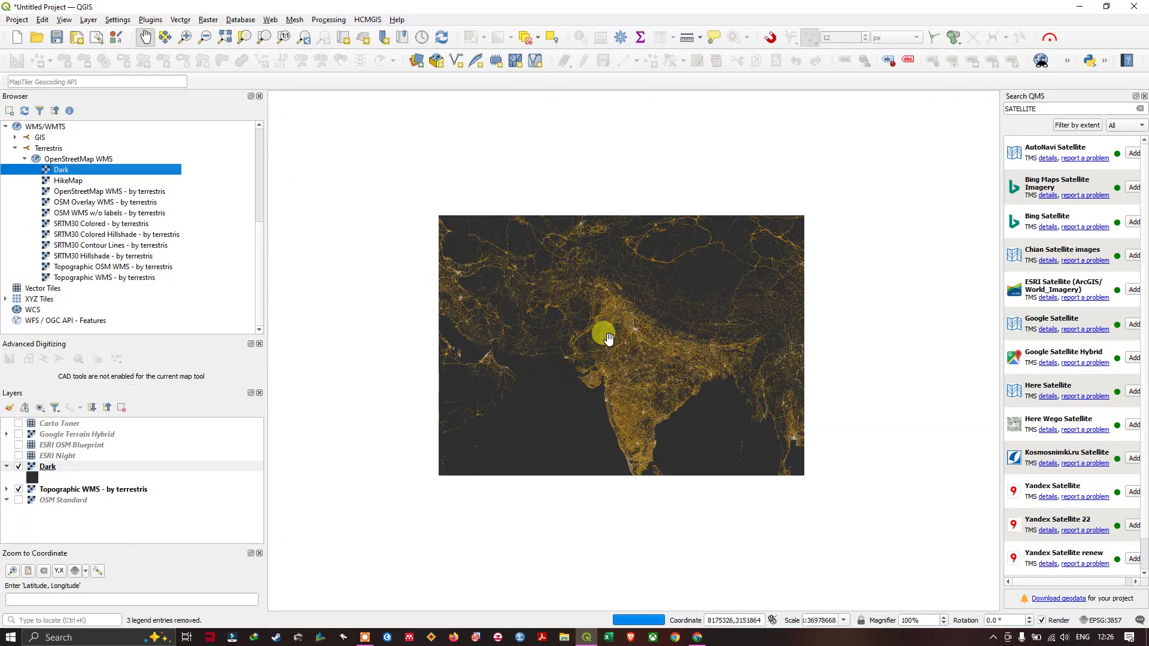
scroll(604, 343, down, 1)
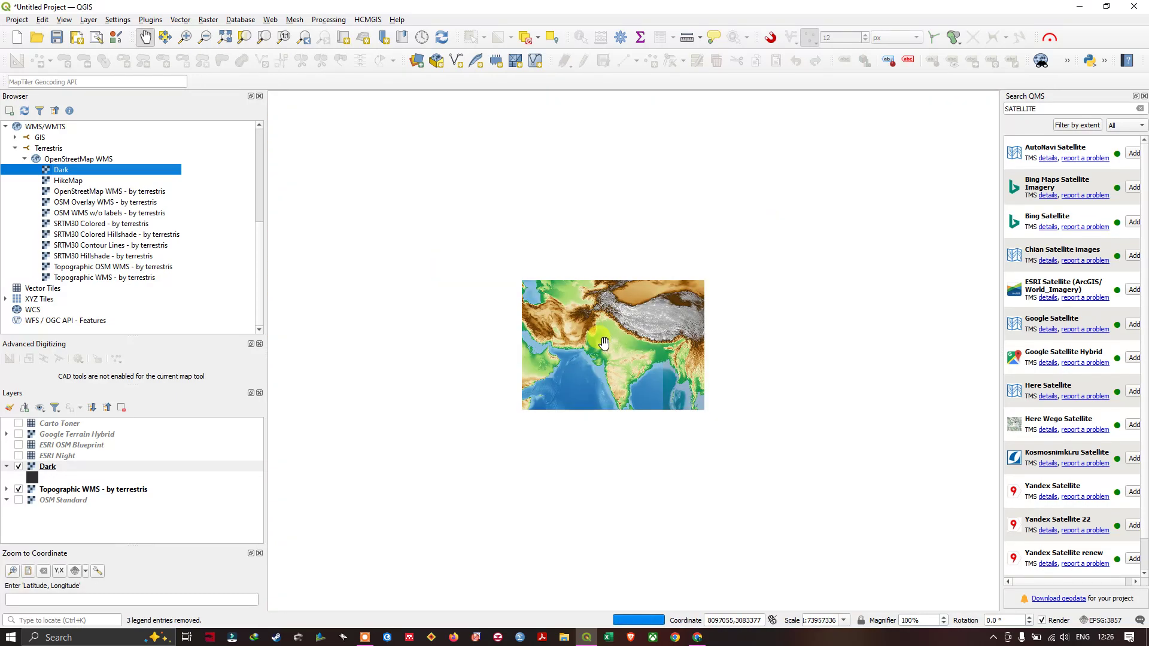
scroll(604, 343, down, 2)
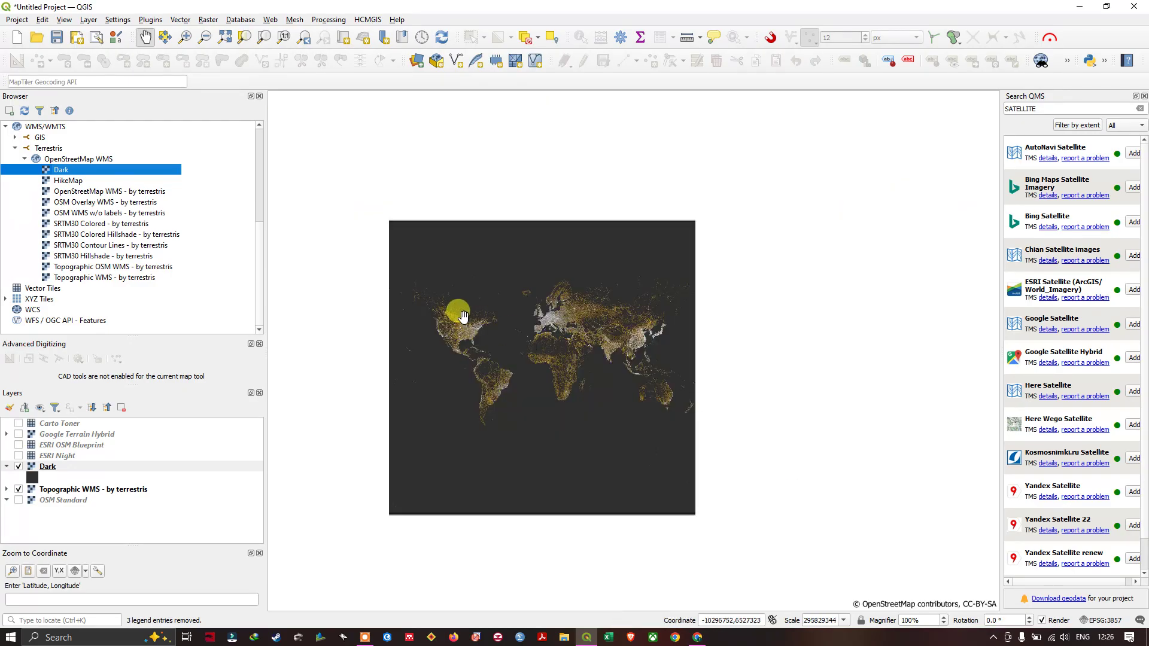
scroll(456, 313, up, 2)
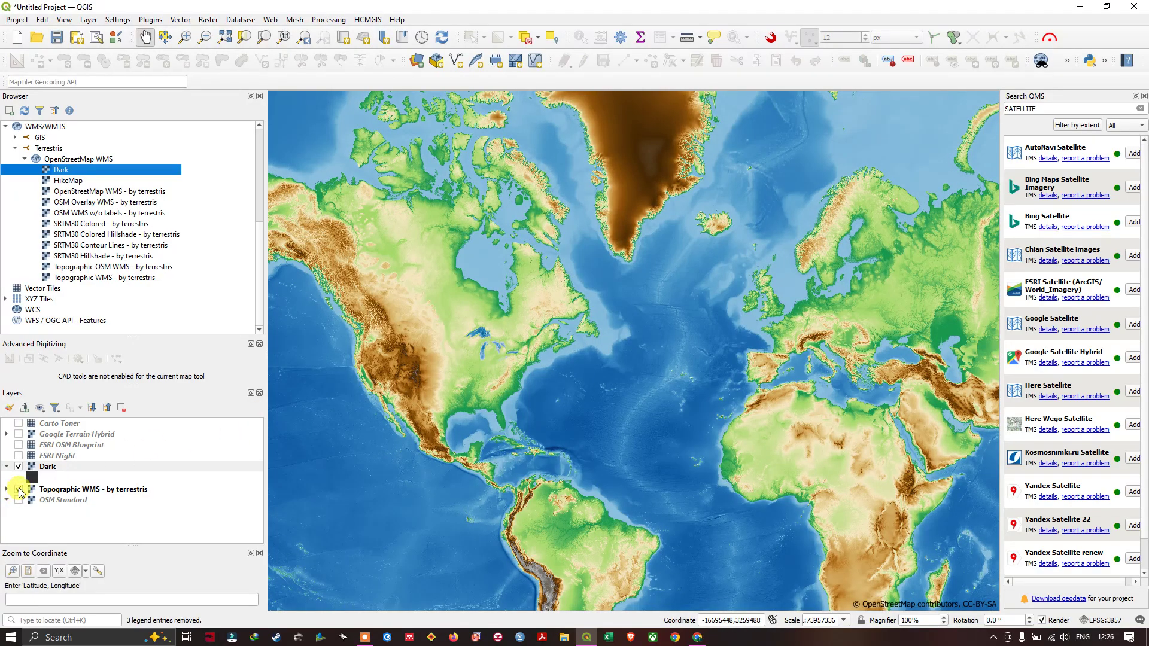
- Hide the Topographic WMS layer so only the Dark map shows
click(19, 489)
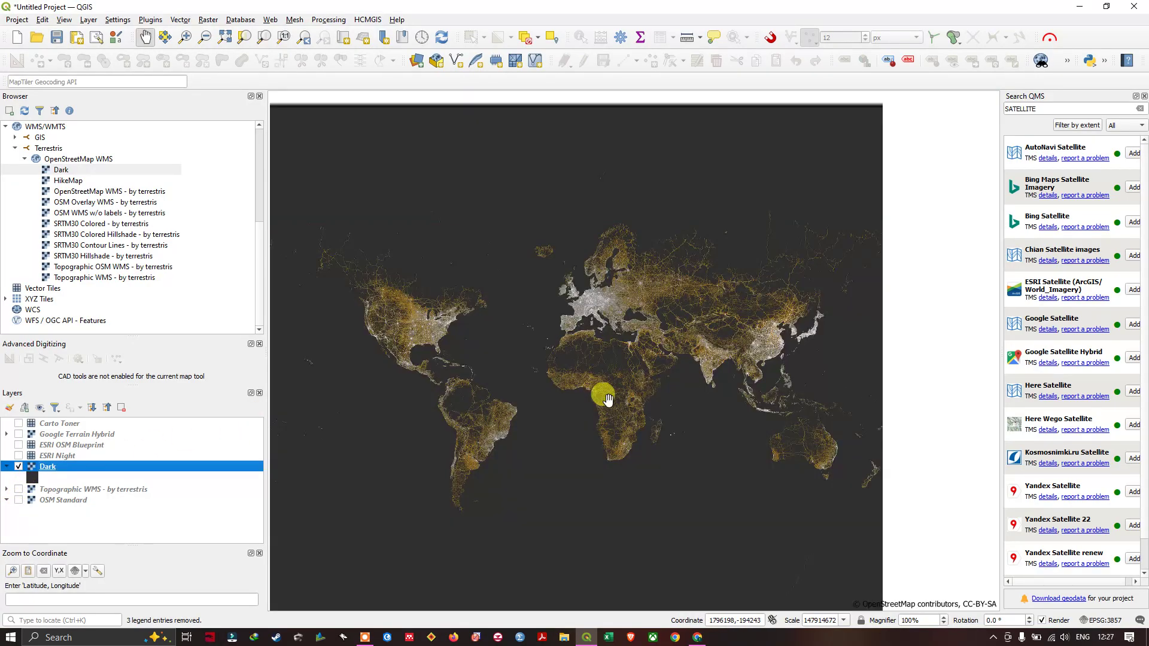
scroll(808, 263, up, 1)
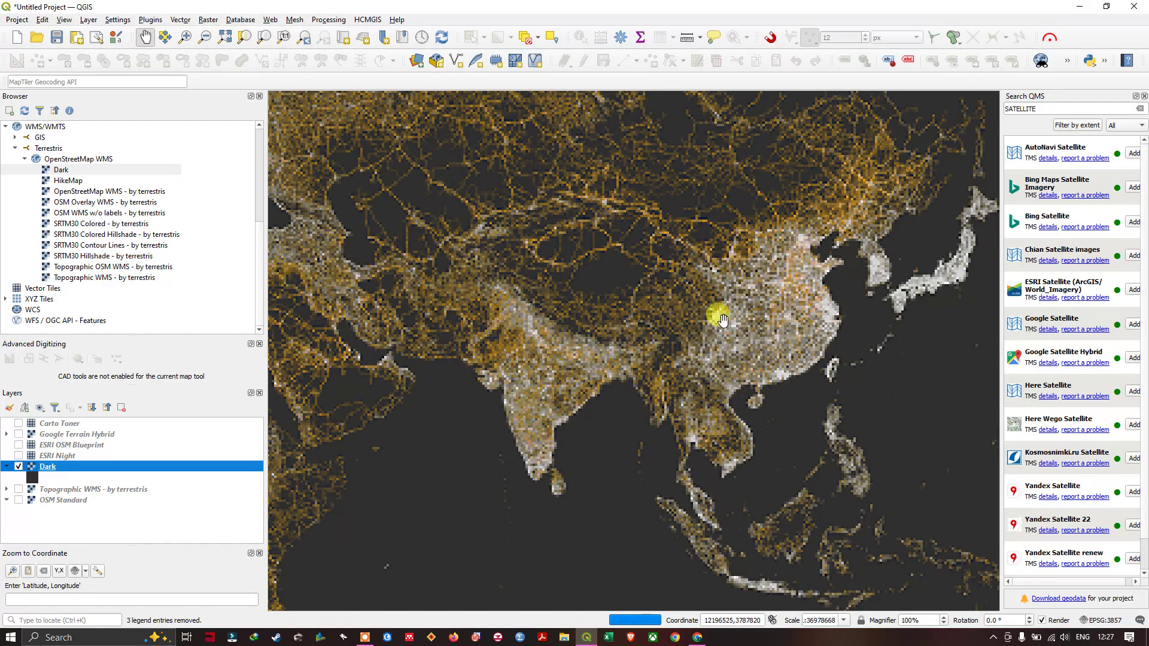
scroll(502, 459, up, 1)
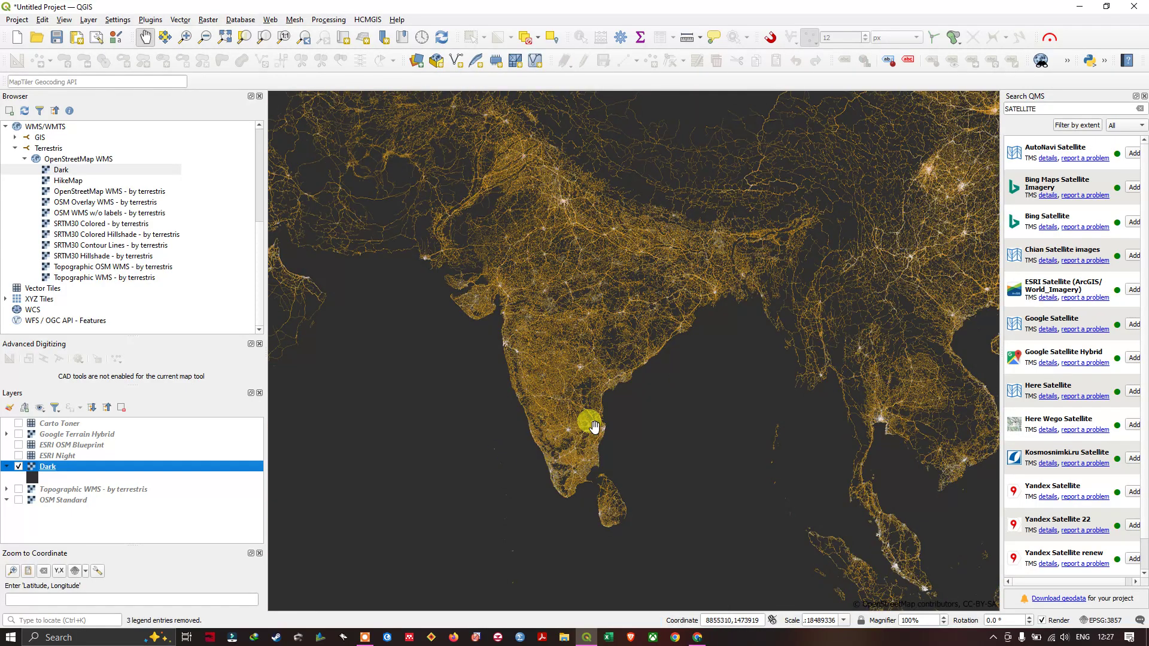
scroll(569, 423, up, 2)
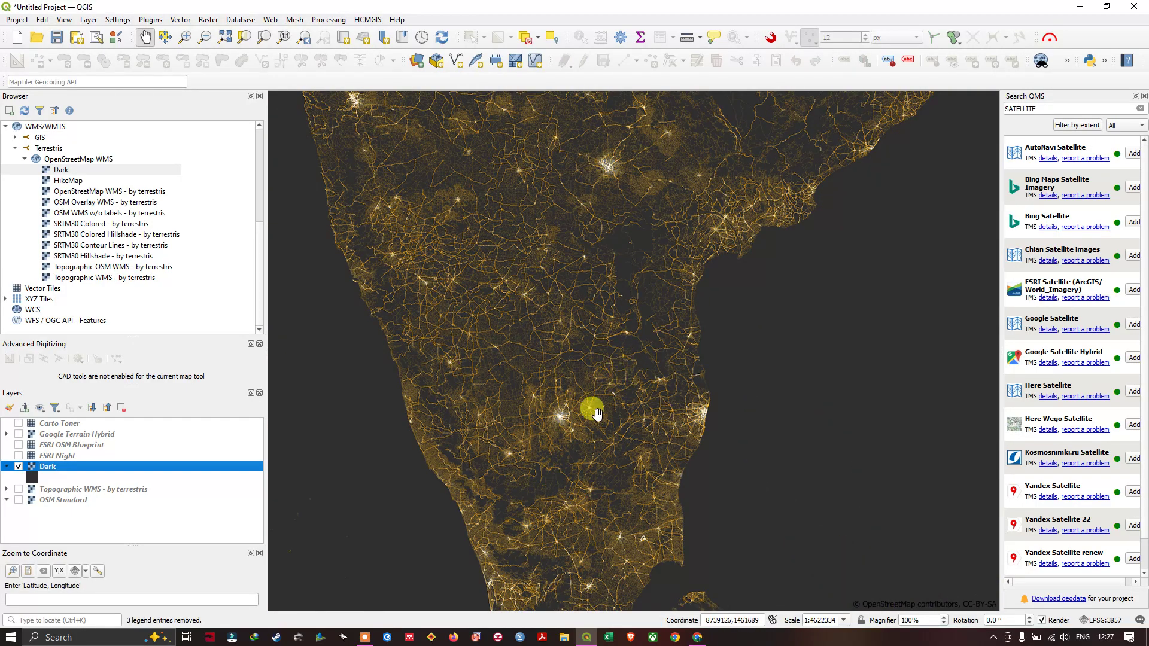
scroll(569, 399, down, 3)
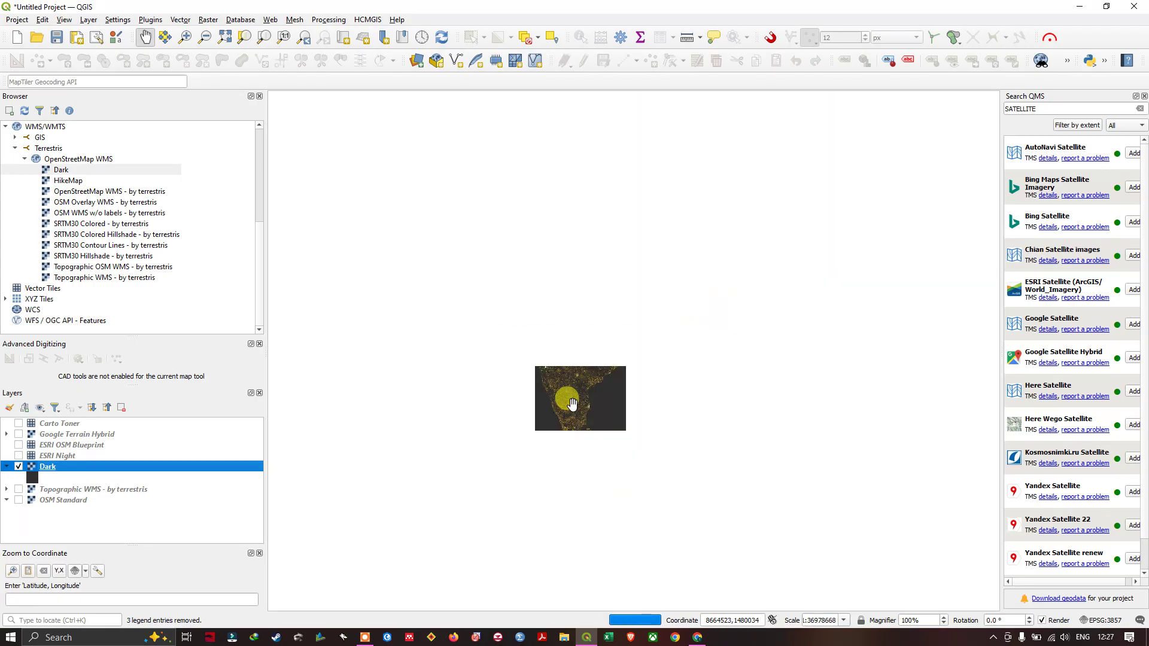
- Add 'SRTM30 Contour Lines - by terrestris', hide Dark, and select the OSM Overlay WMS layer
click(129, 246)
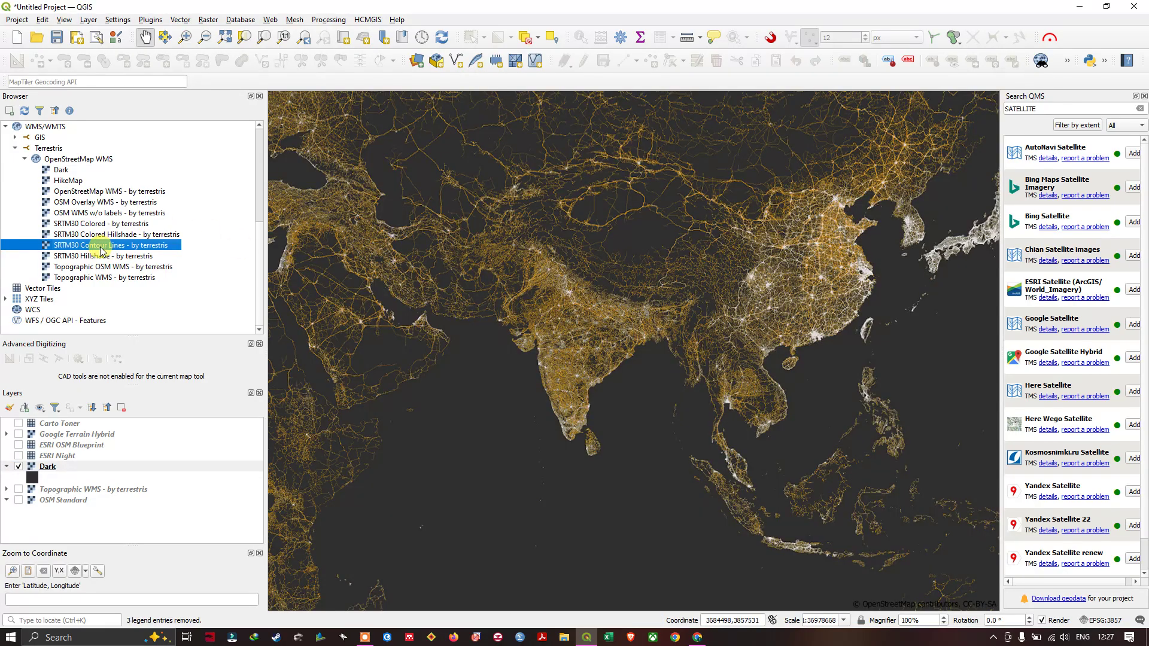
drag(102, 252, 526, 316)
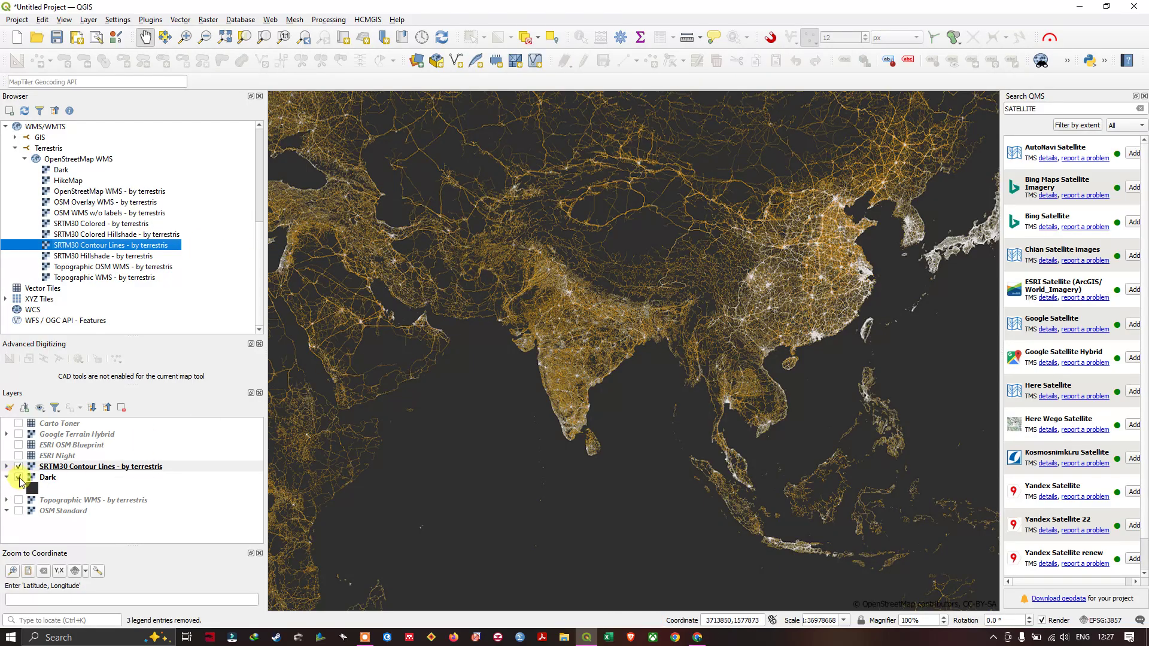
click(19, 477)
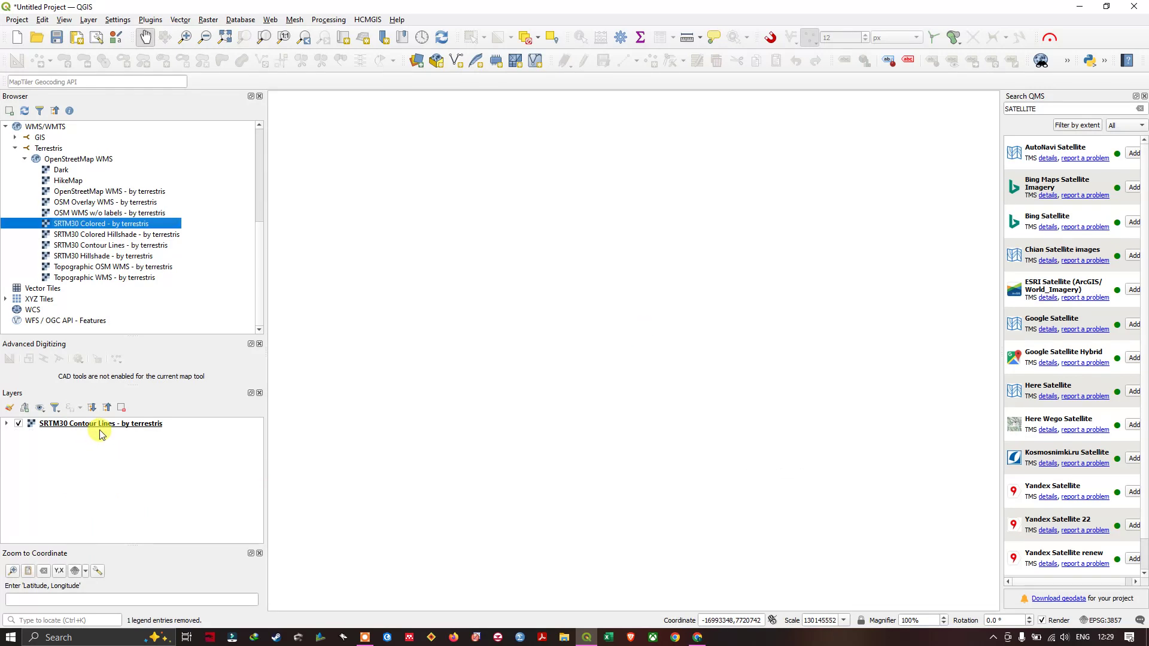
click(146, 203)
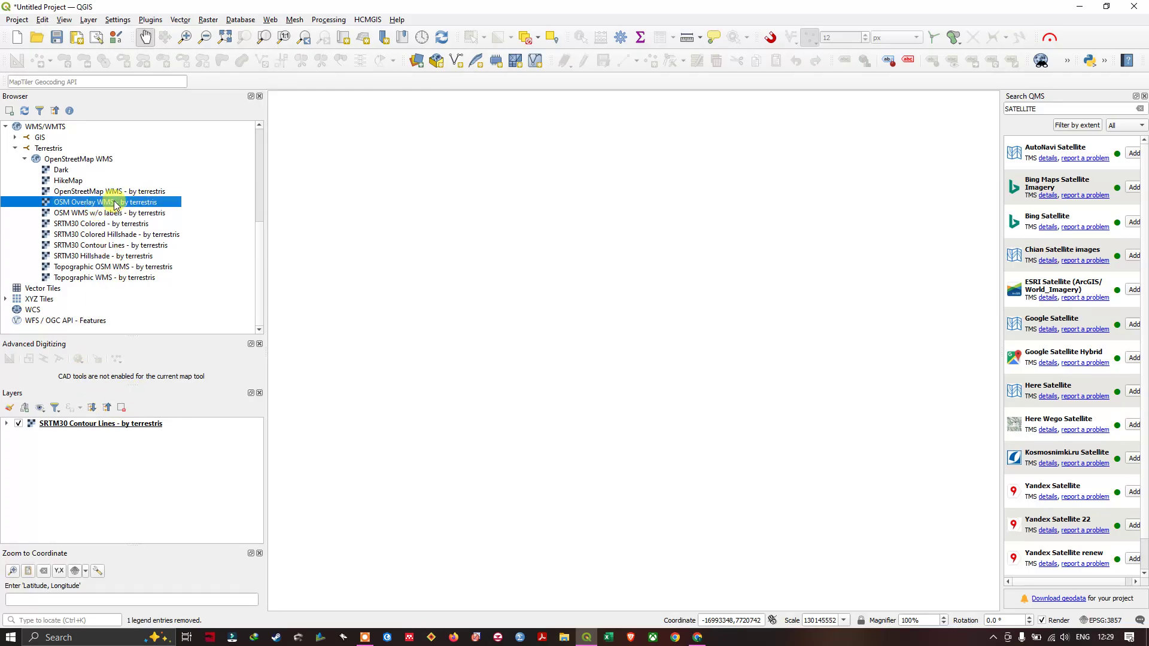
- Add 'SRTM30 Colored - by terrestris', zoom in, then add the HikeMap basemap above it
click(97, 225)
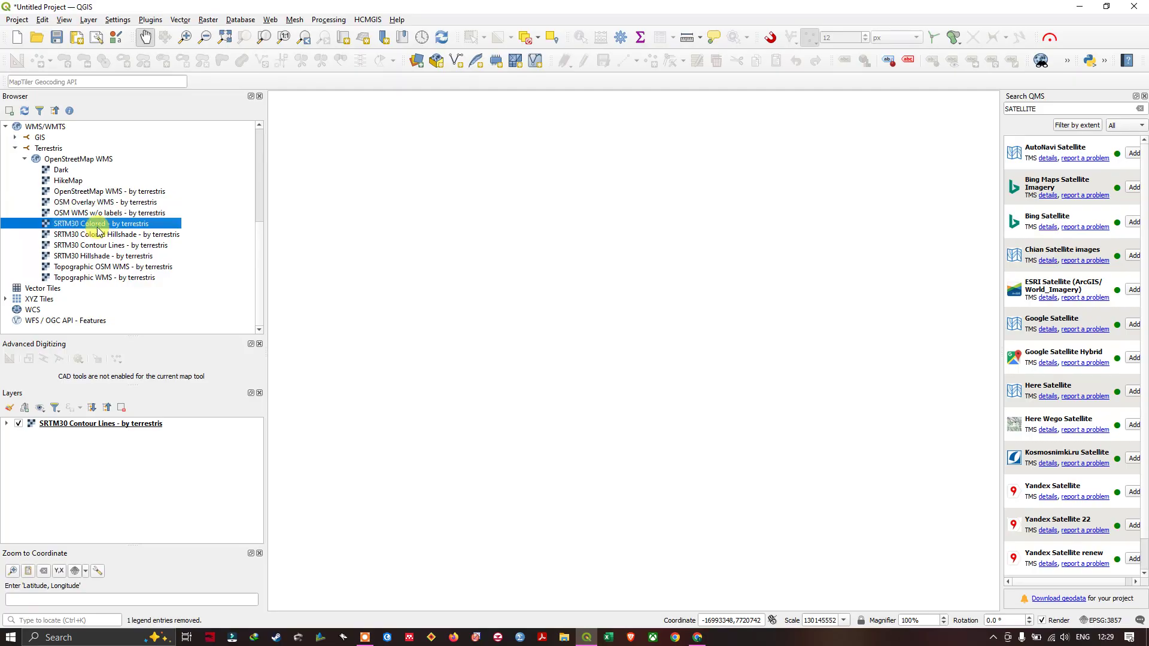
drag(87, 229, 505, 304)
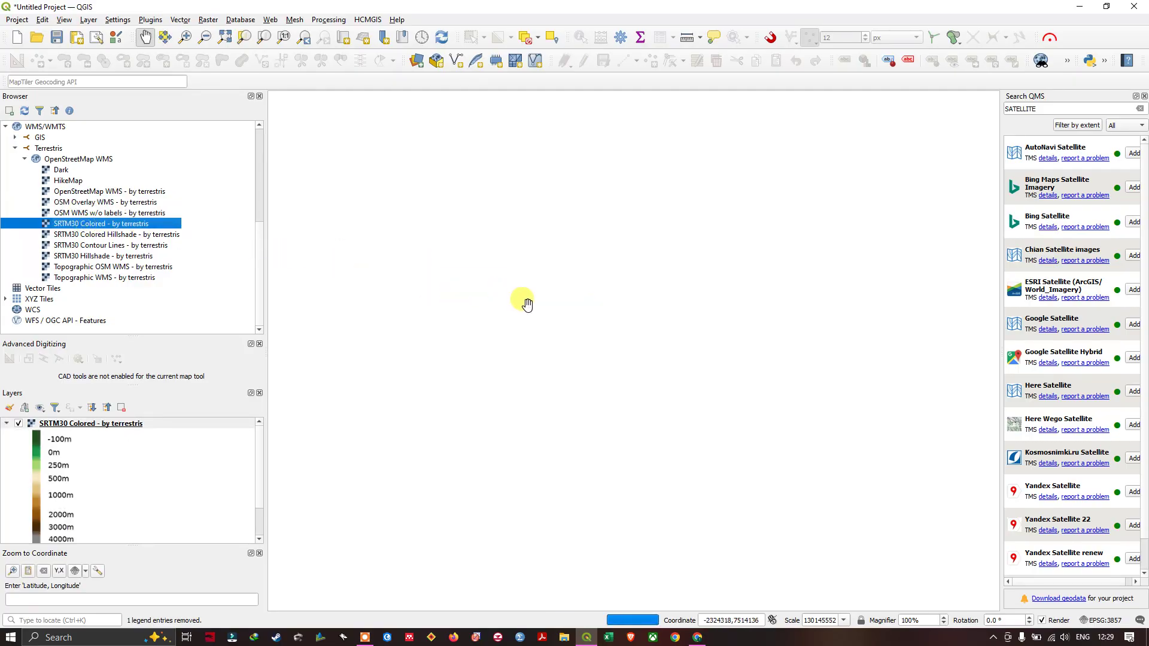
scroll(99, 481, down, 1)
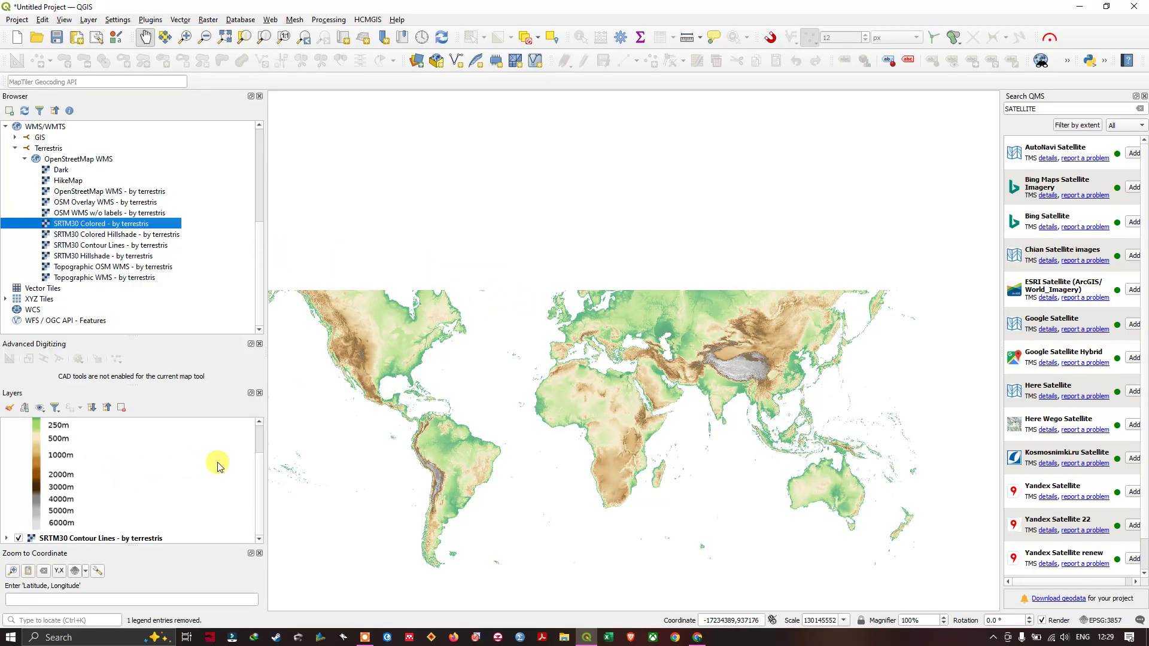
scroll(59, 494, up, 1)
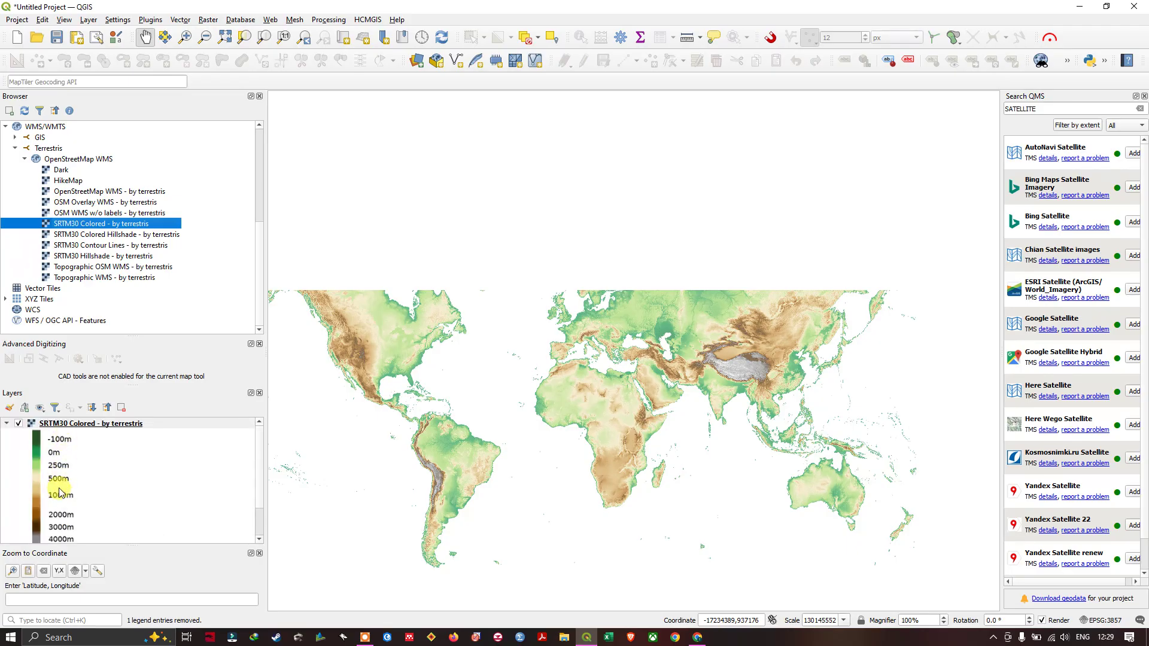
scroll(697, 388, up, 2)
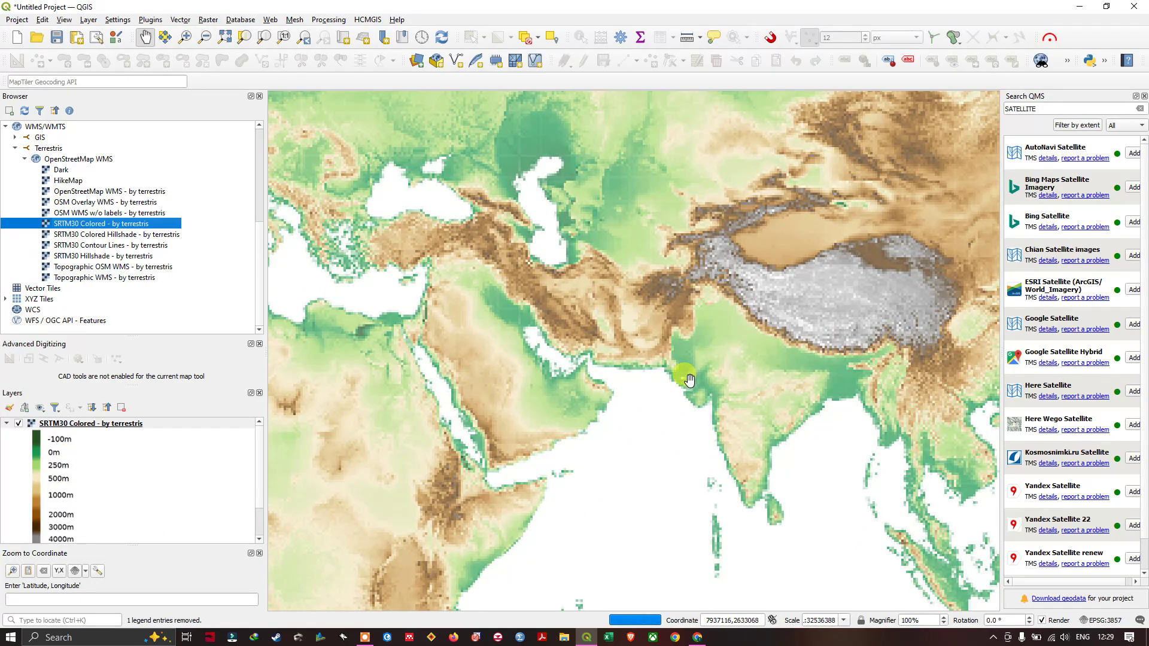
drag(42, 182, 524, 311)
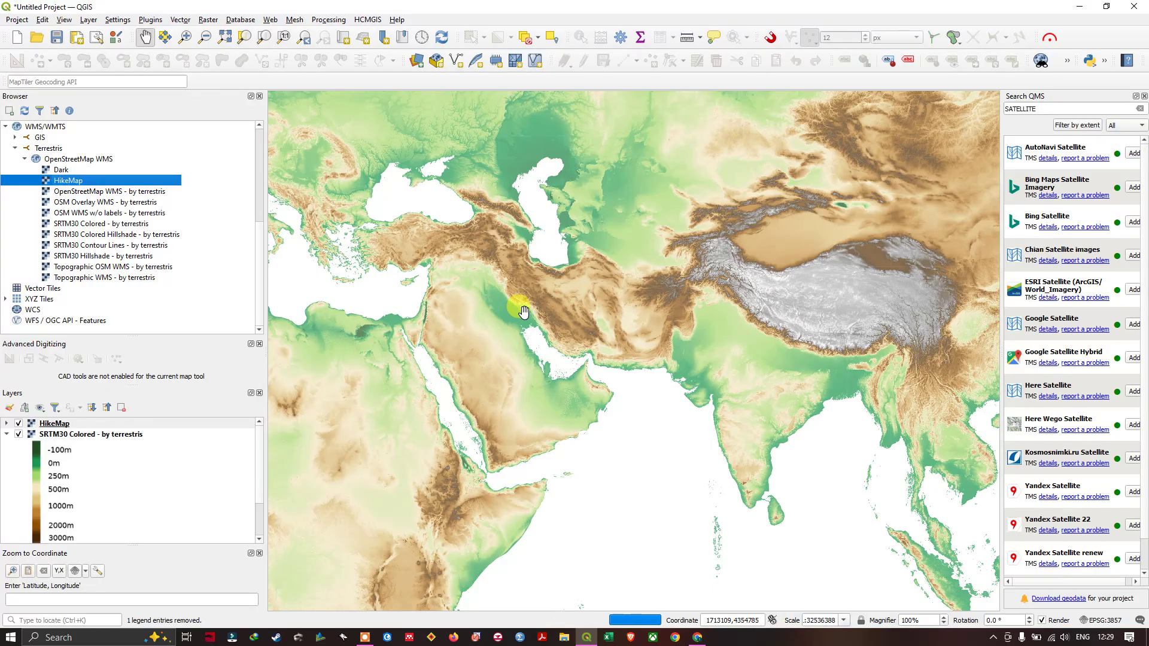
- Hide SRTM30 Colored and pan and zoom the HikeMap view onto Ethiopia
click(18, 434)
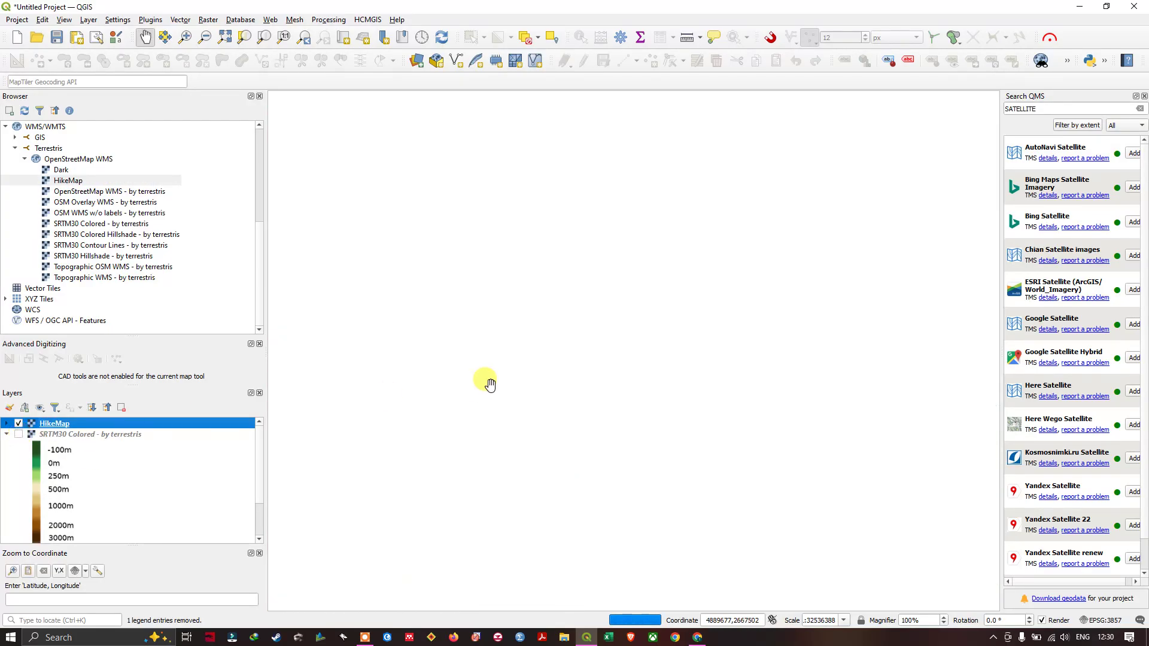
scroll(847, 422, up, 1)
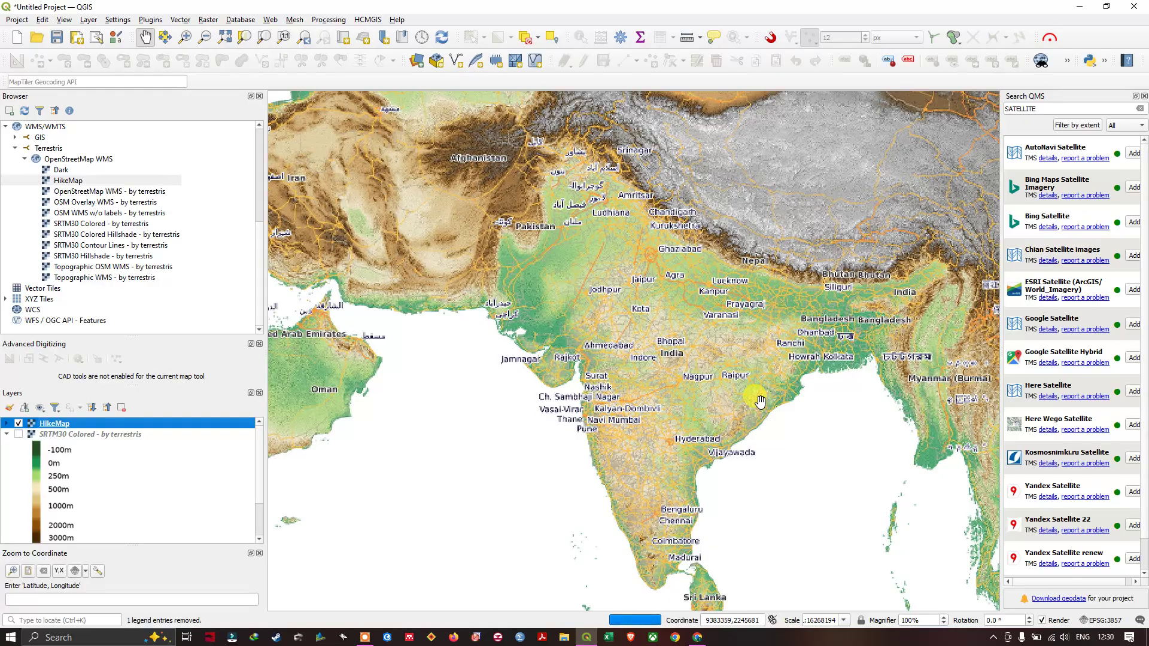
scroll(745, 399, up, 1)
scroll(679, 380, down, 3)
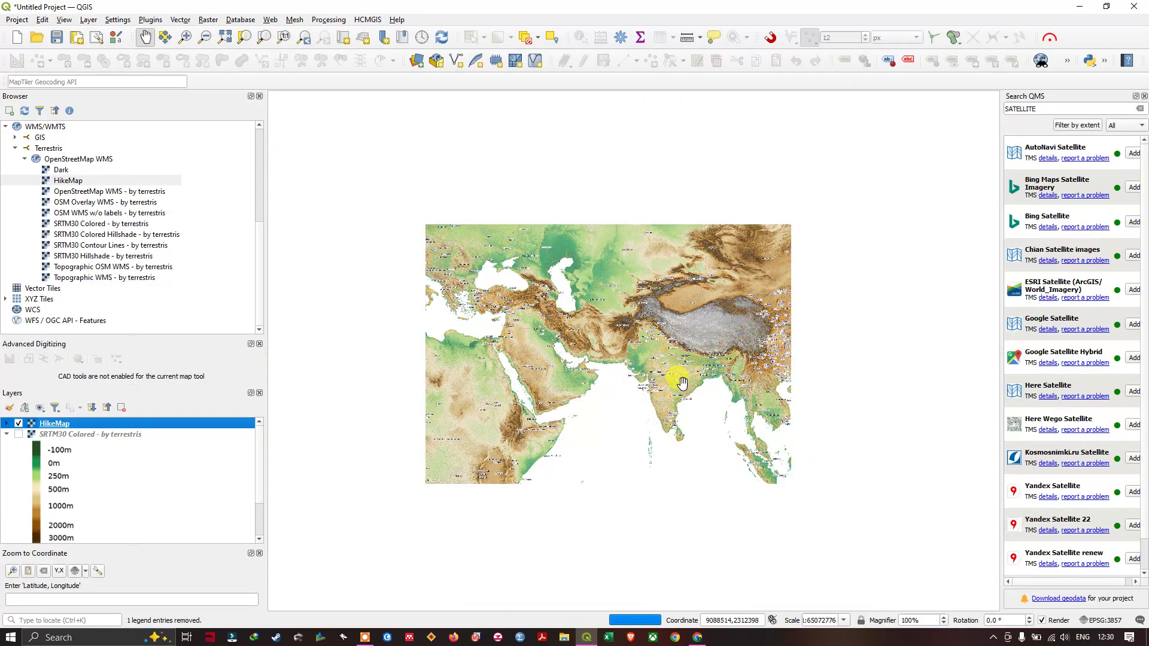
scroll(465, 380, up, 2)
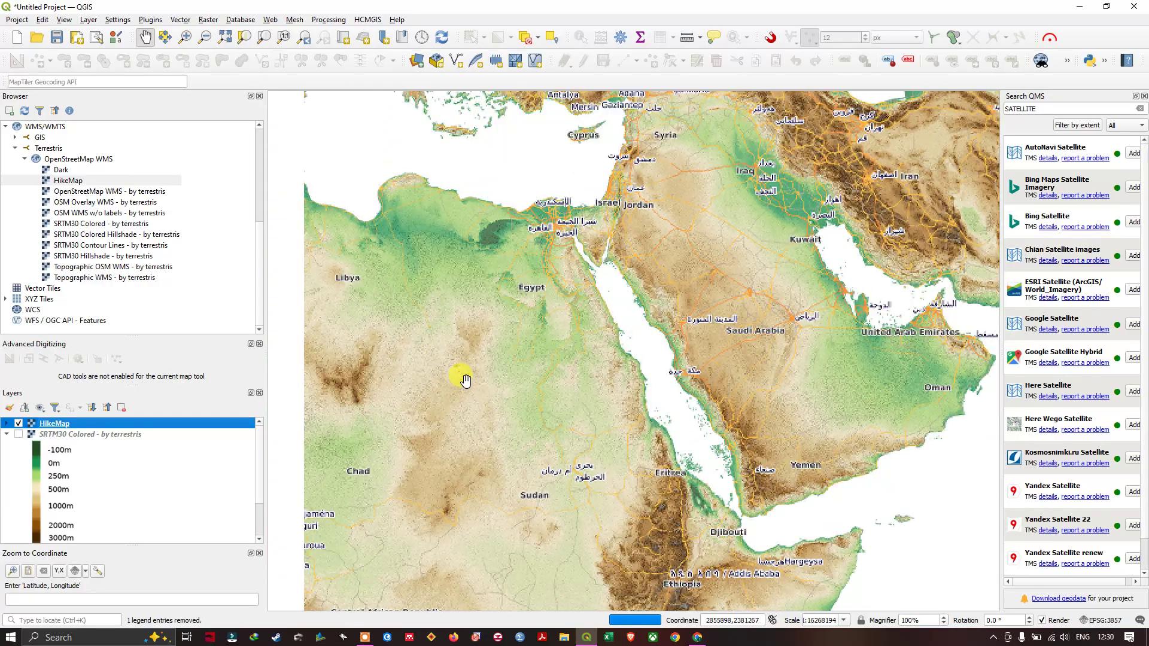
scroll(465, 380, up, 1)
drag(461, 380, 603, 352)
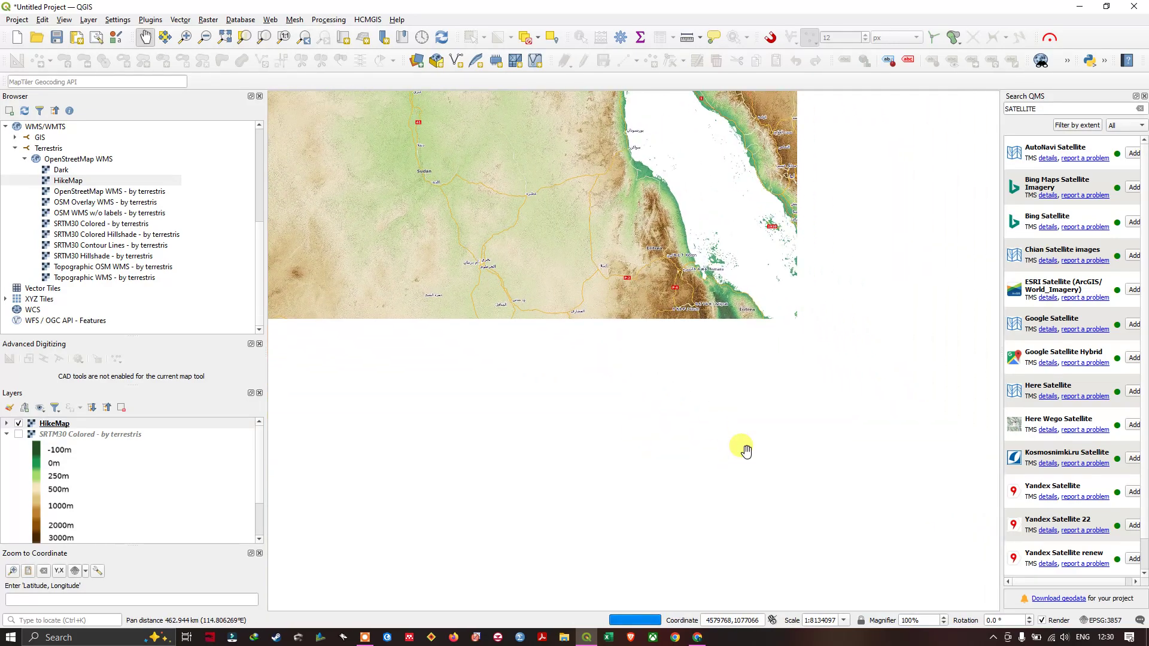
drag(744, 452, 726, 431)
scroll(646, 551, up, 1)
scroll(653, 558, up, 1)
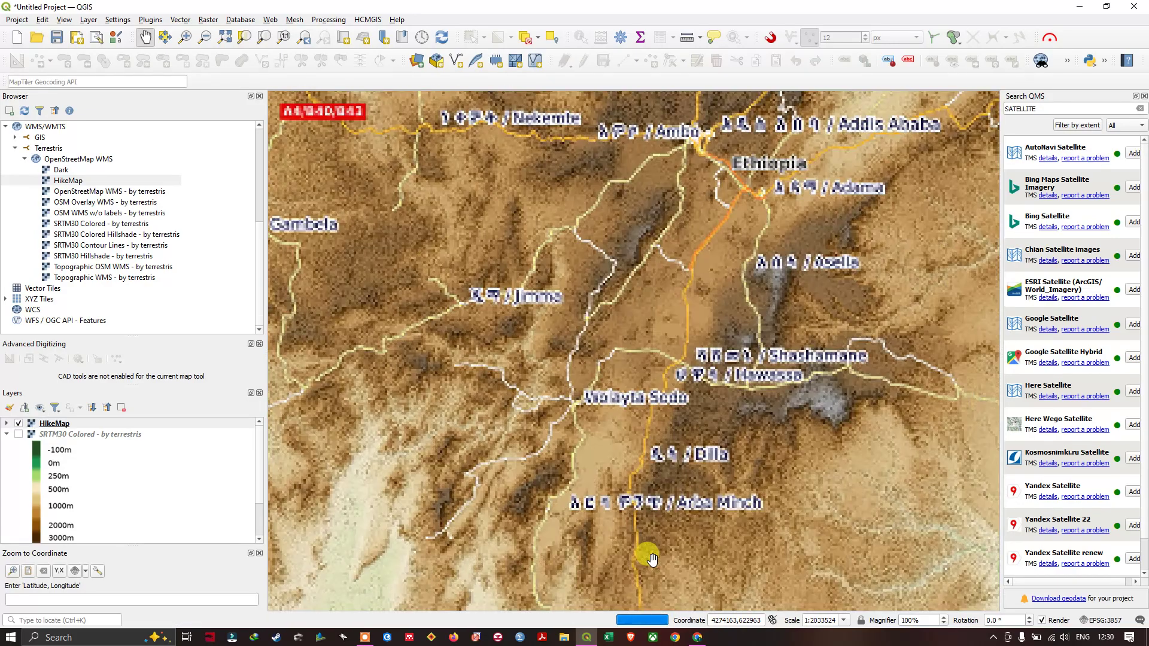
- Open an empty New XYZ Connection form from XYZ Tiles in the Browser panel
click(38, 300)
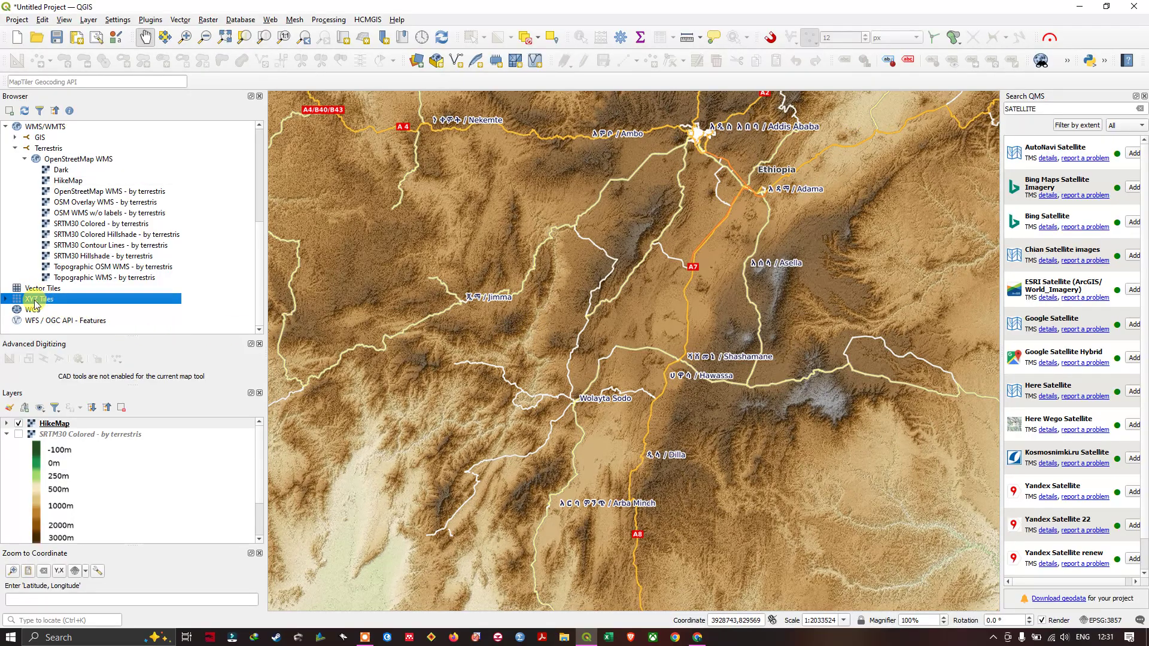
right_click(77, 305)
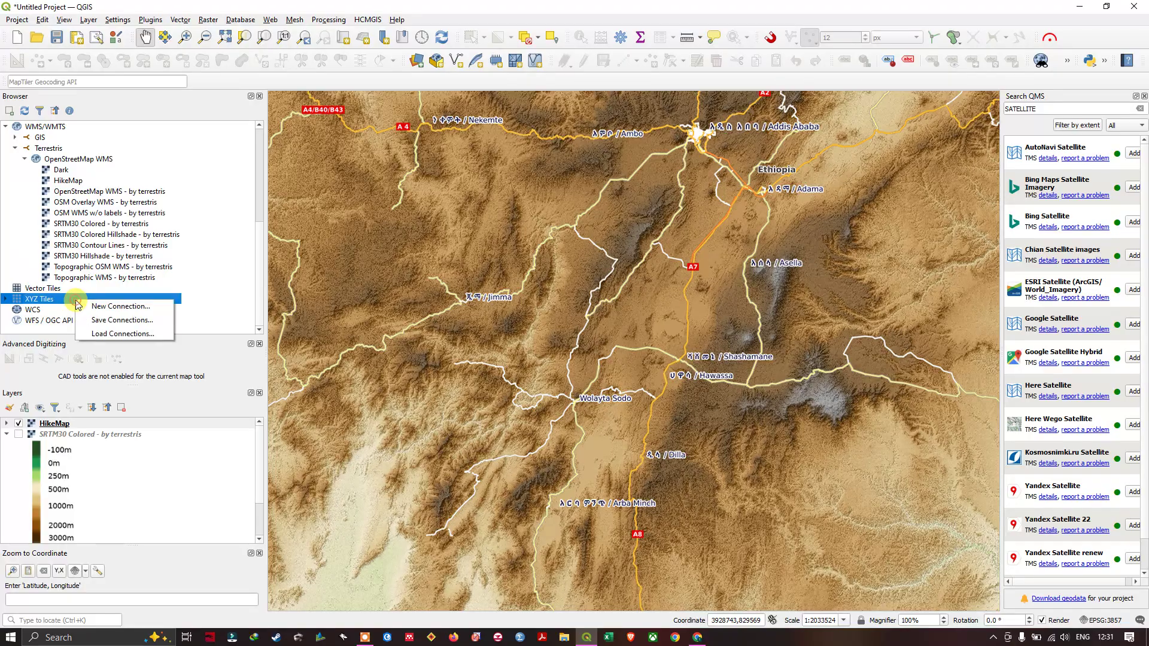
click(98, 306)
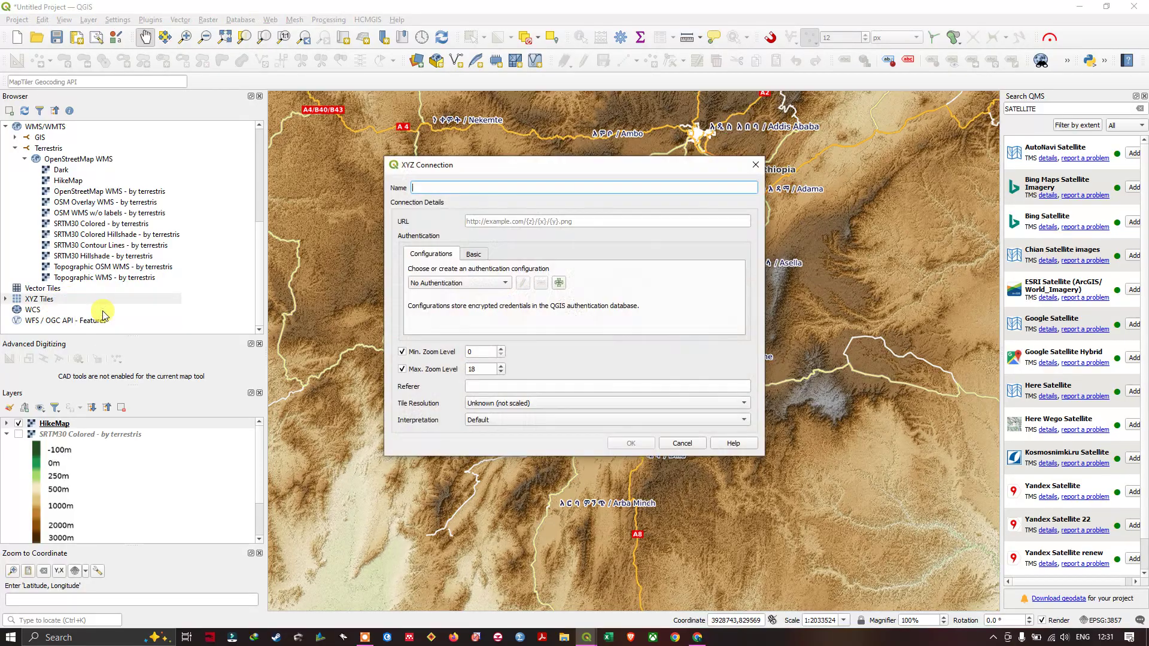
click(698, 638)
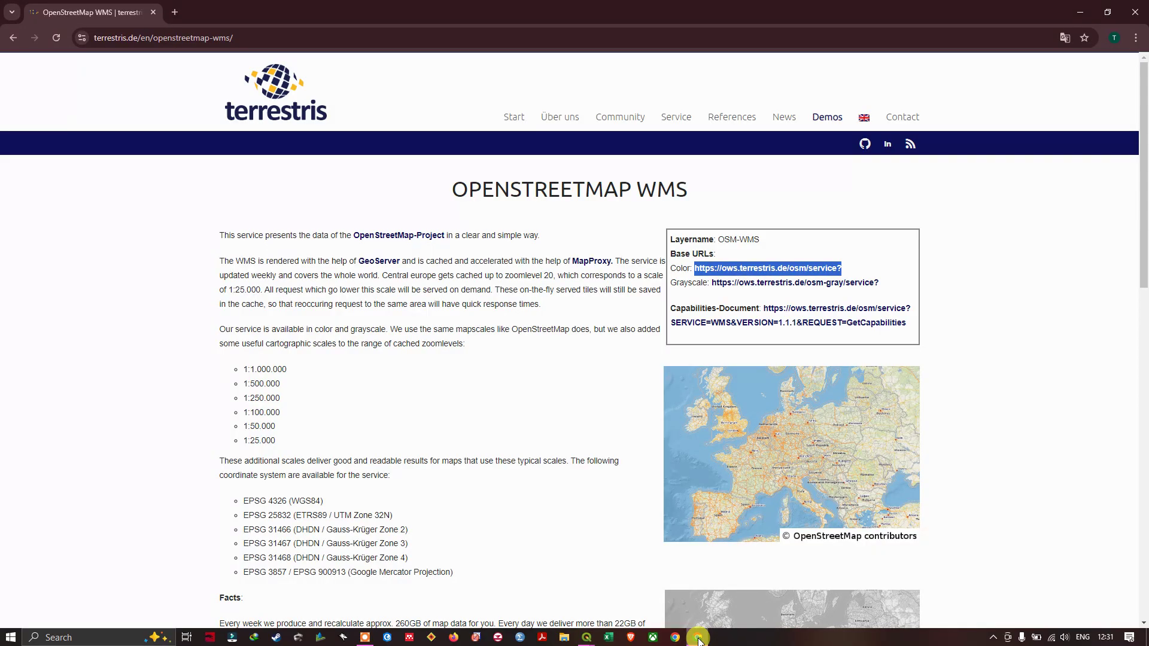
- In a new Chrome tab, rerun the earlier 'xyz tile url' search
click(174, 12)
click(150, 38)
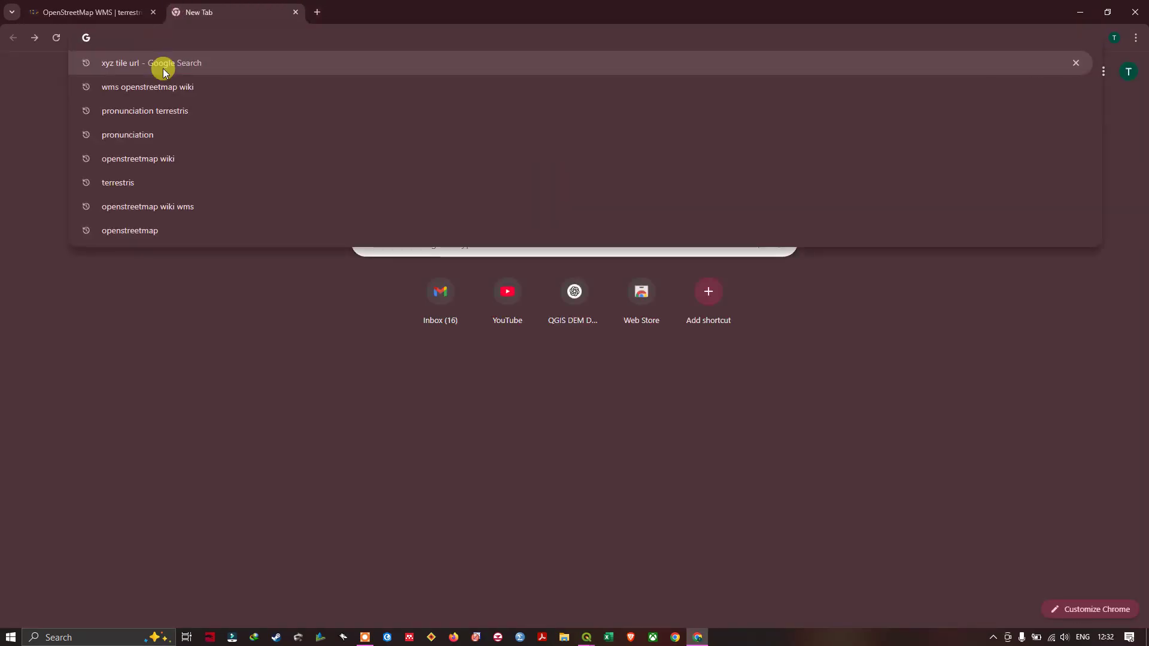
click(131, 66)
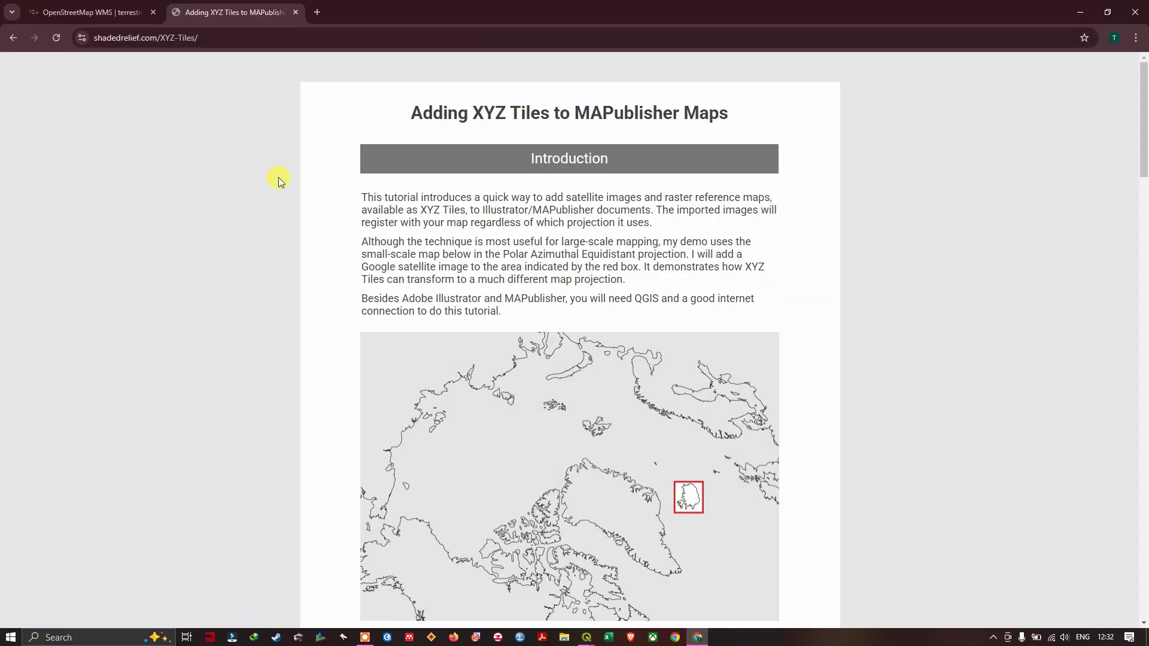
- On the shadedrelief.com page, find Additional XYZ Tiles and copy the 'CartoDB' heading
scroll(590, 309, down, 10)
scroll(596, 339, down, 20)
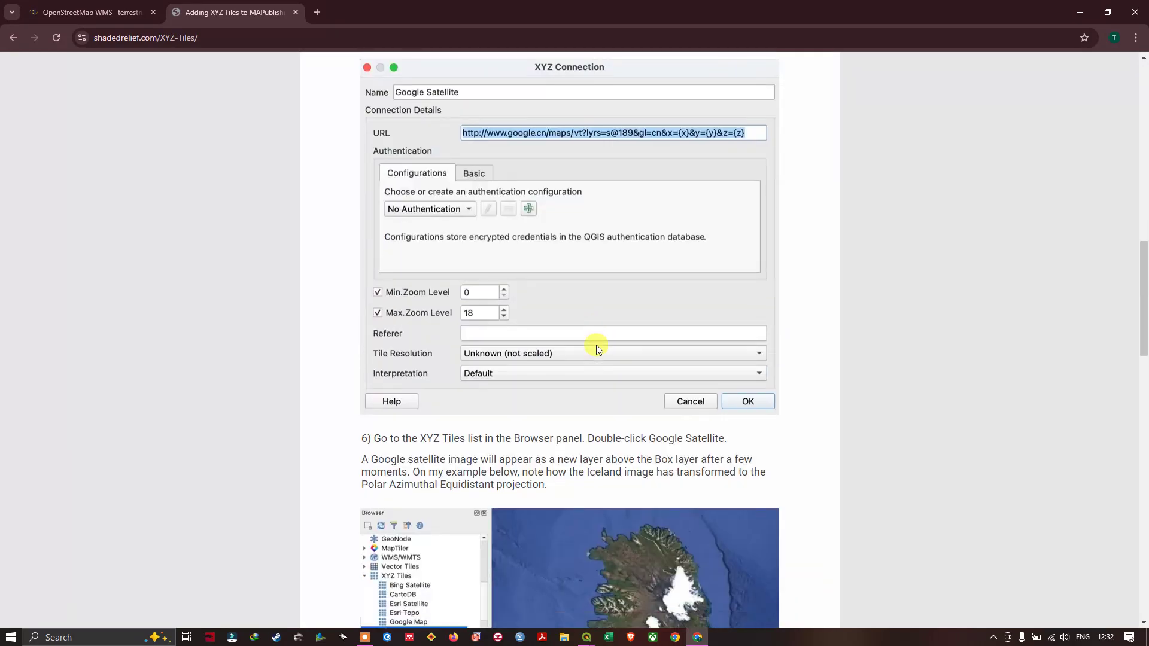
scroll(596, 345, down, 4)
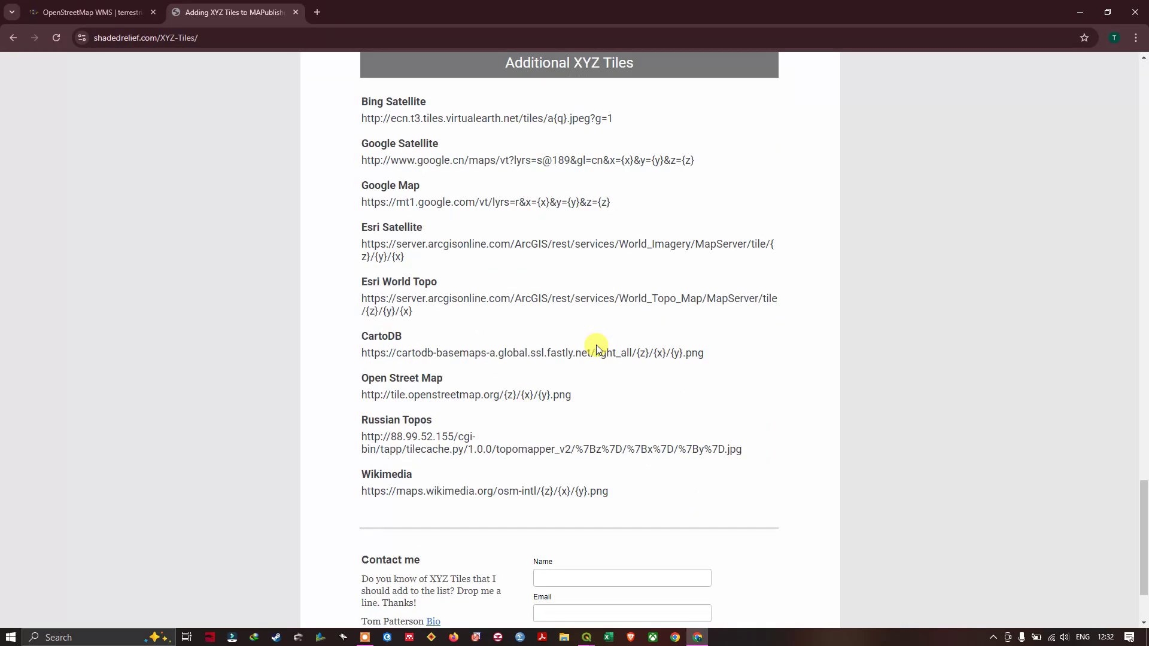
scroll(596, 345, up, 2)
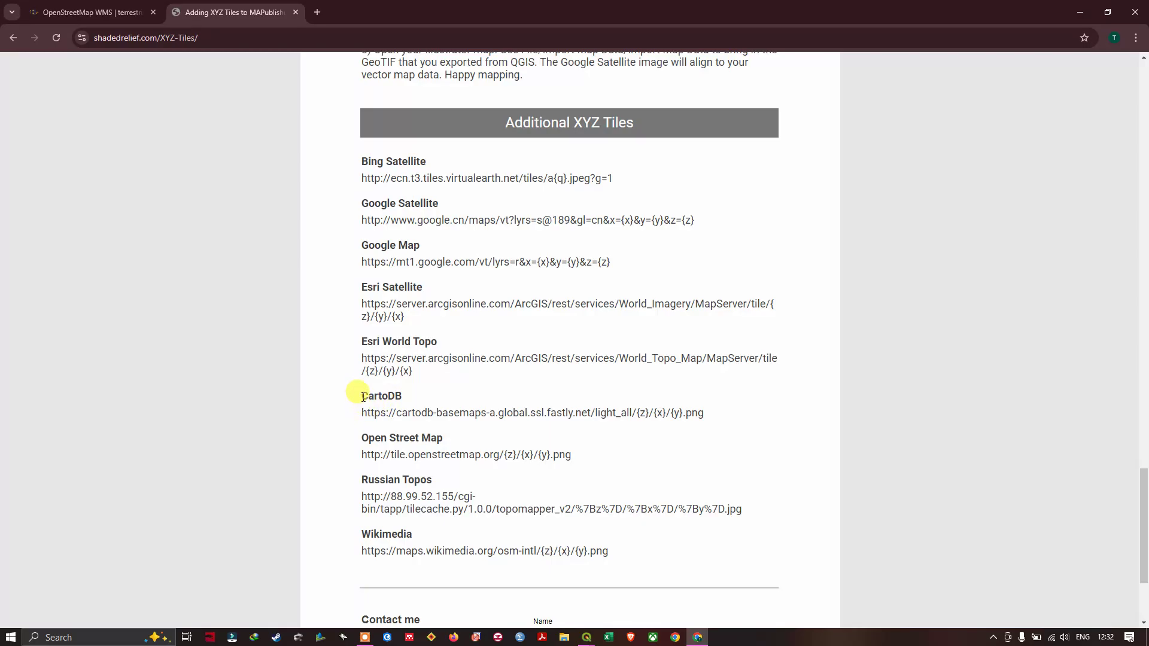
drag(366, 397, 406, 399)
key(ctrl+c)
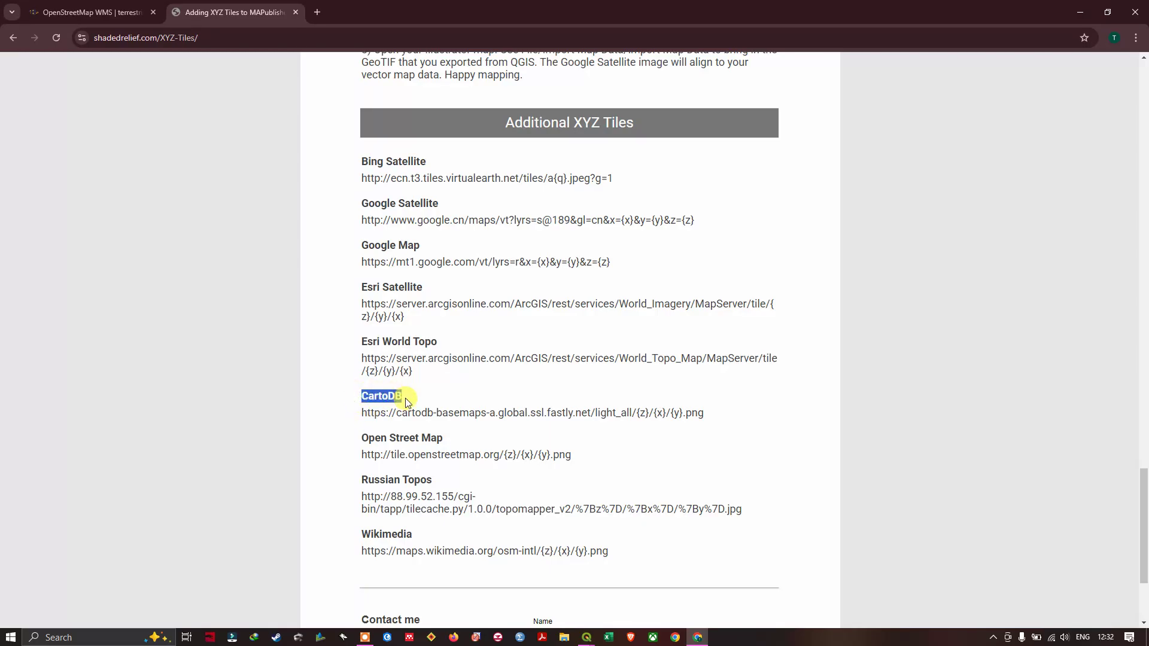
- Paste 'CartoDB' as the new XYZ connection's name
mouse_move(587, 637)
click(638, 590)
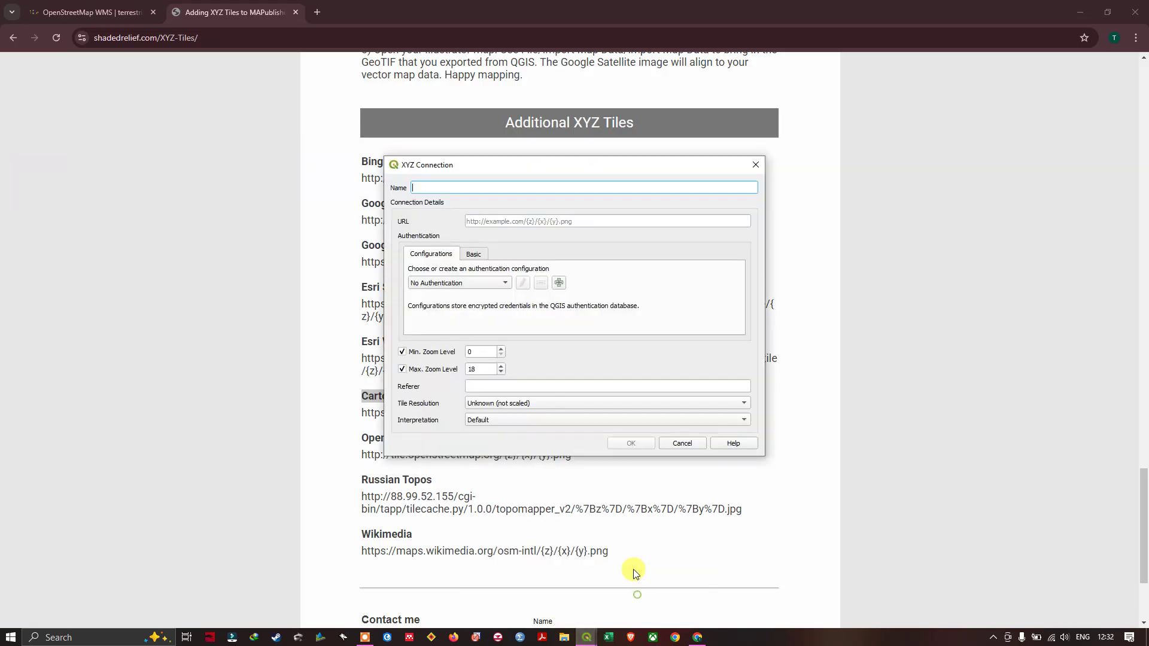
key(ctrl+v)
- Copy the CartoDB light_all tile URL into the connection's URL field and save it
click(329, 243)
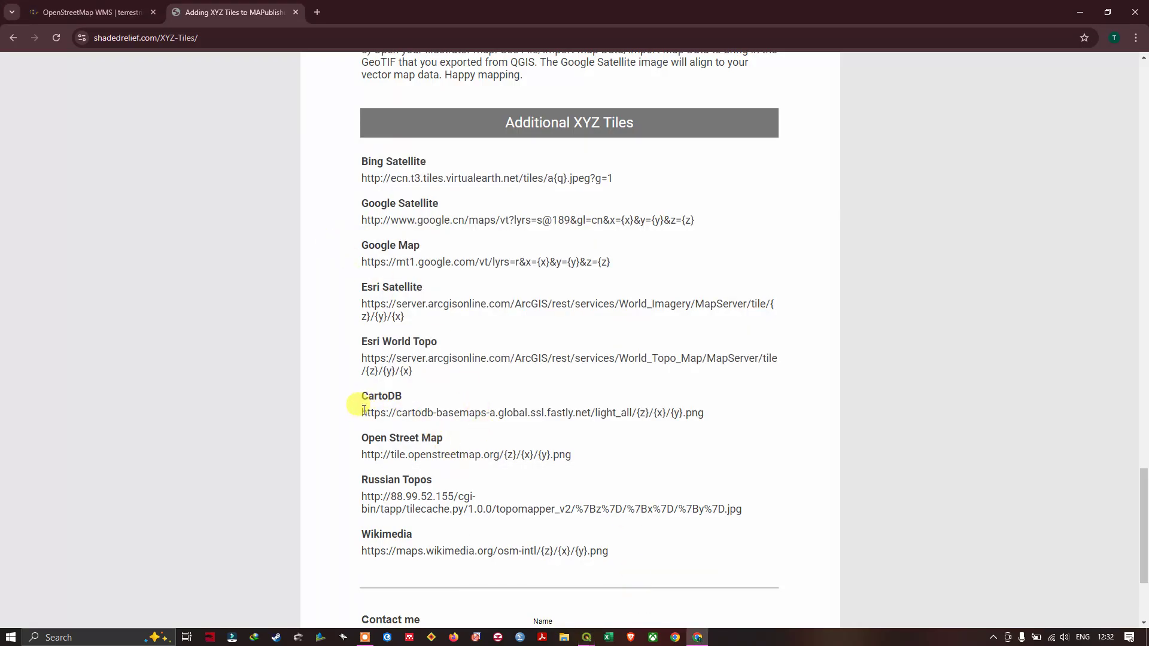
drag(364, 411, 707, 432)
key(ctrl+c)
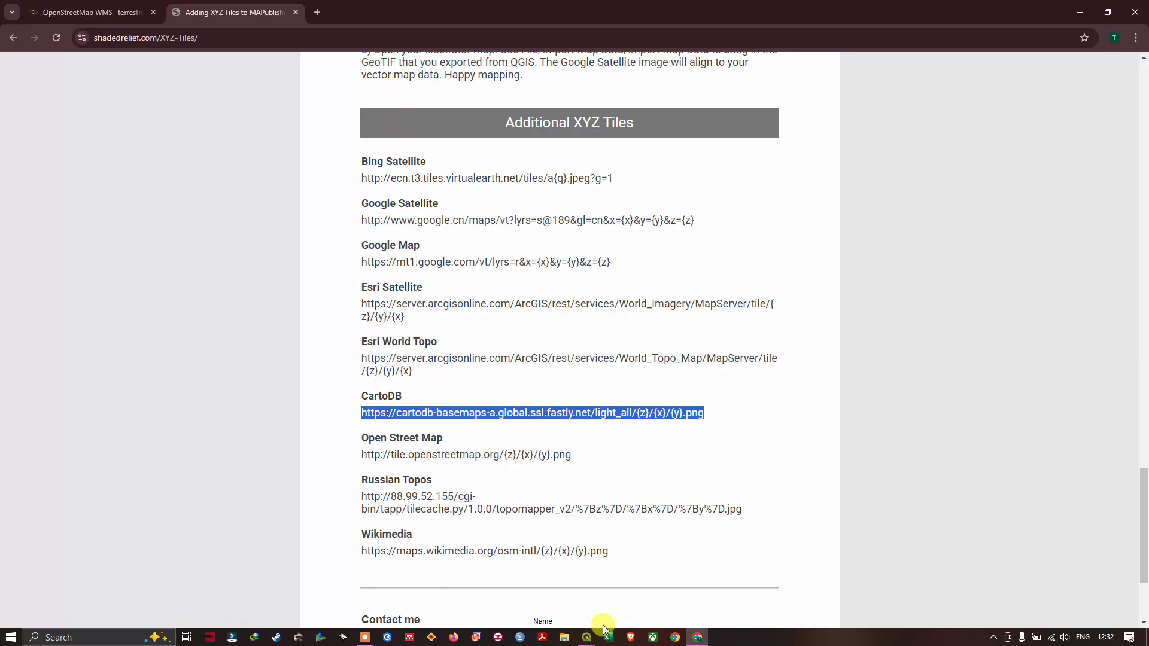
click(586, 637)
click(608, 605)
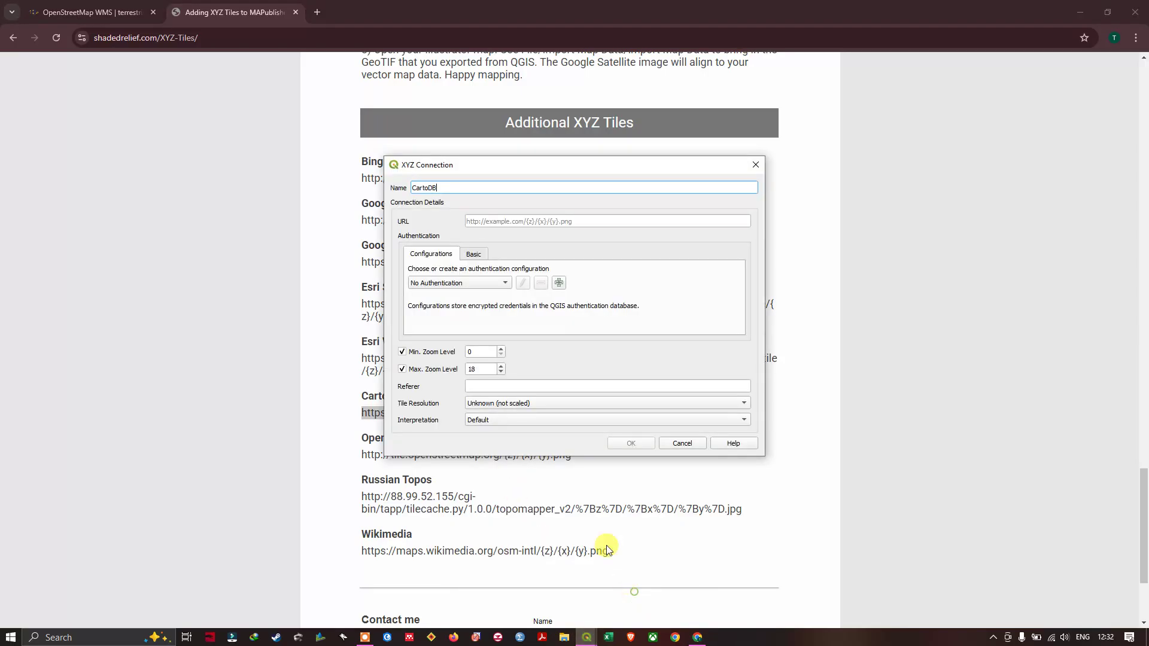
click(488, 221)
key(ctrl+v)
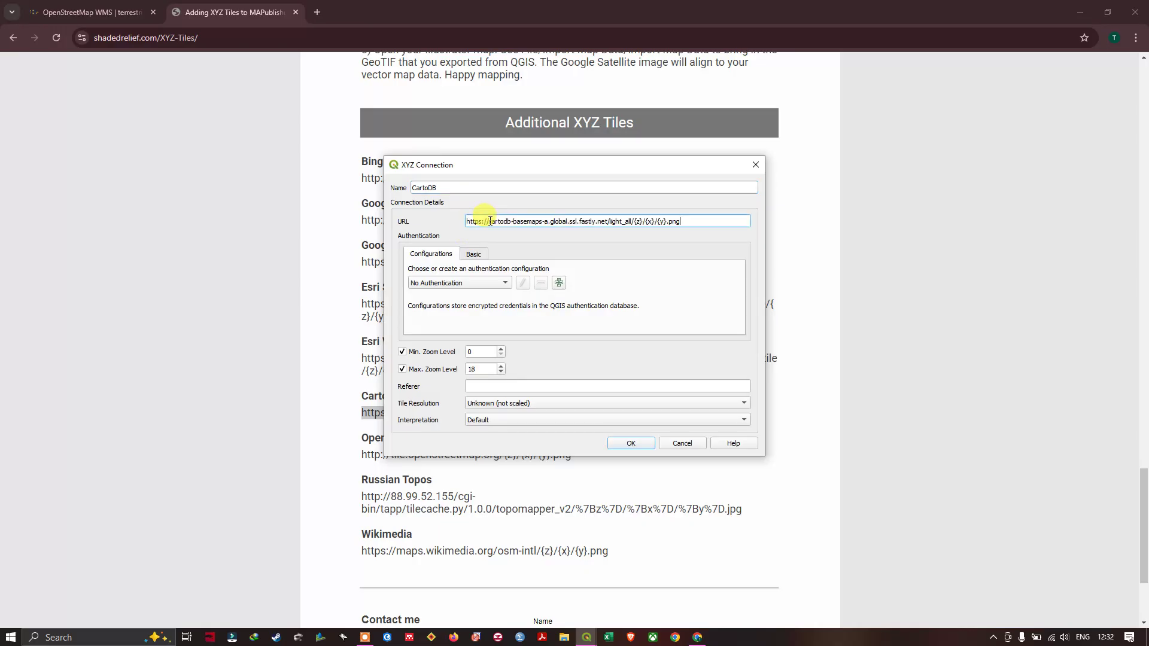
click(643, 441)
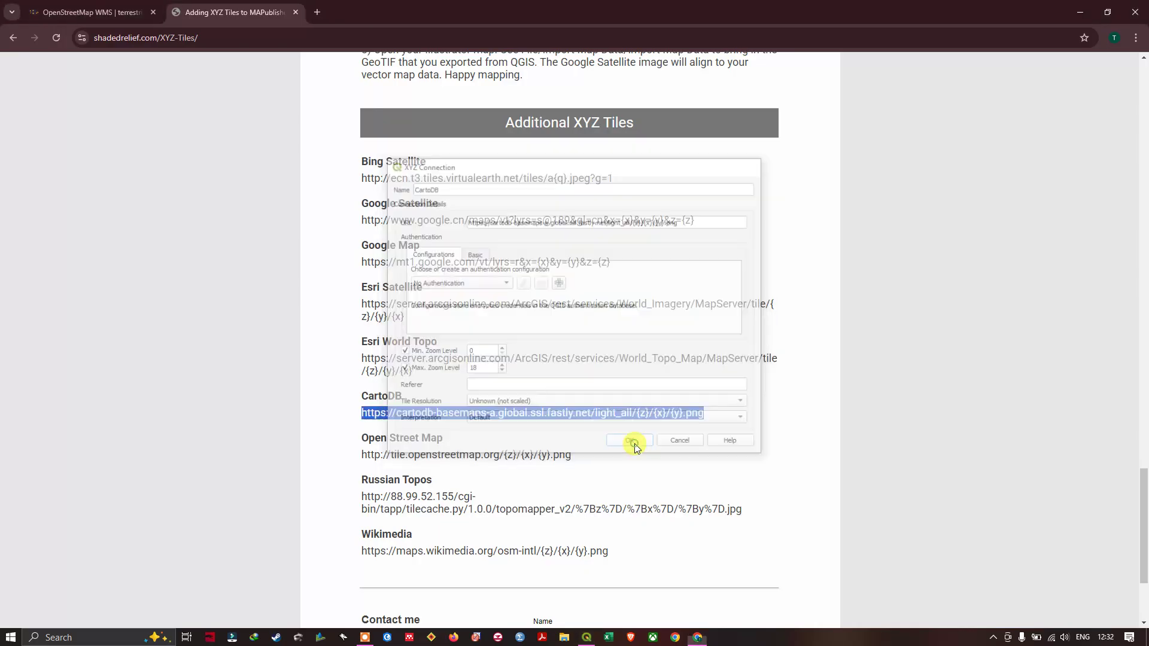
click(586, 637)
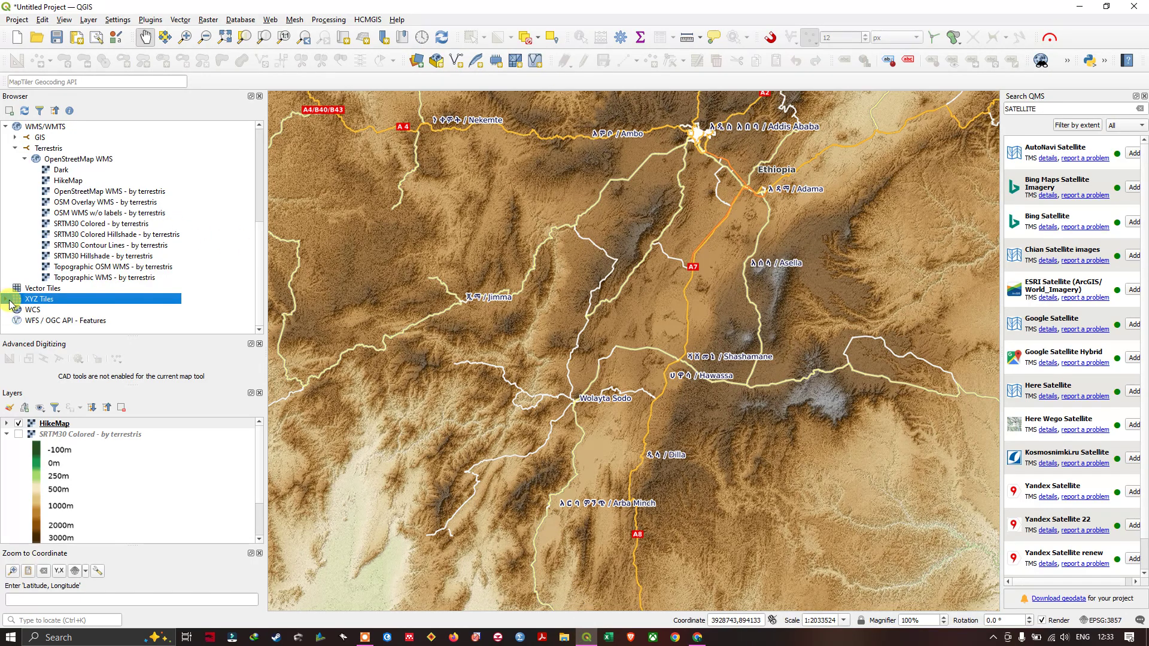
- Drag the CartoDB XYZ source onto the map canvas and zoom around to check it
double_click(53, 297)
scroll(63, 263, down, 3)
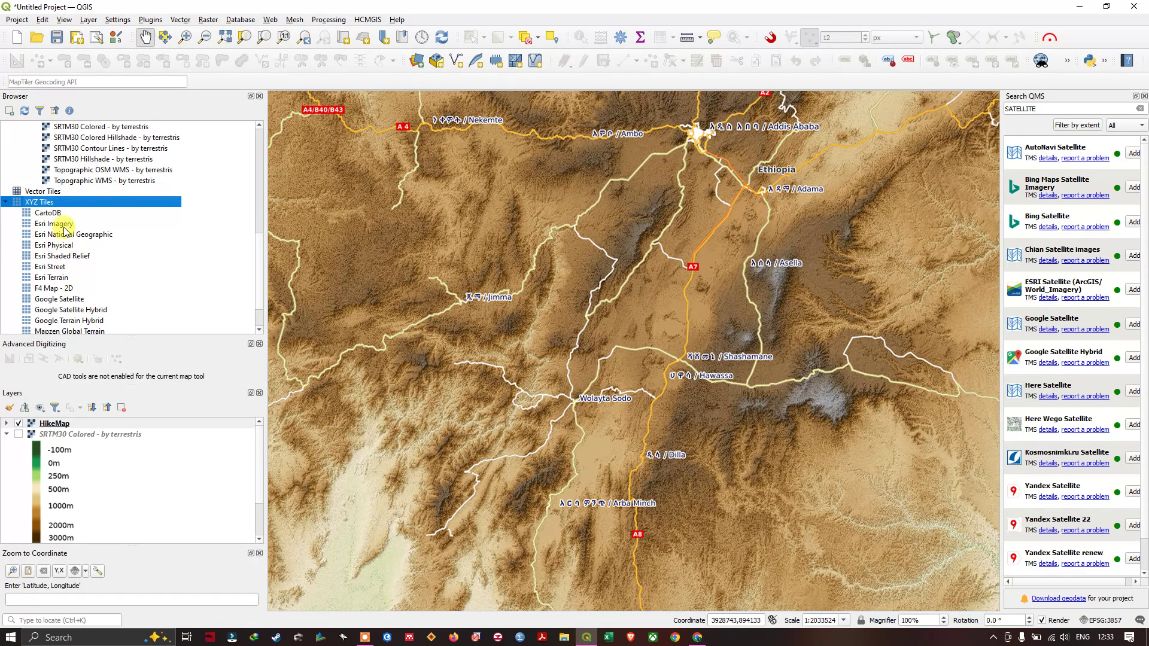
click(51, 214)
drag(50, 215, 528, 299)
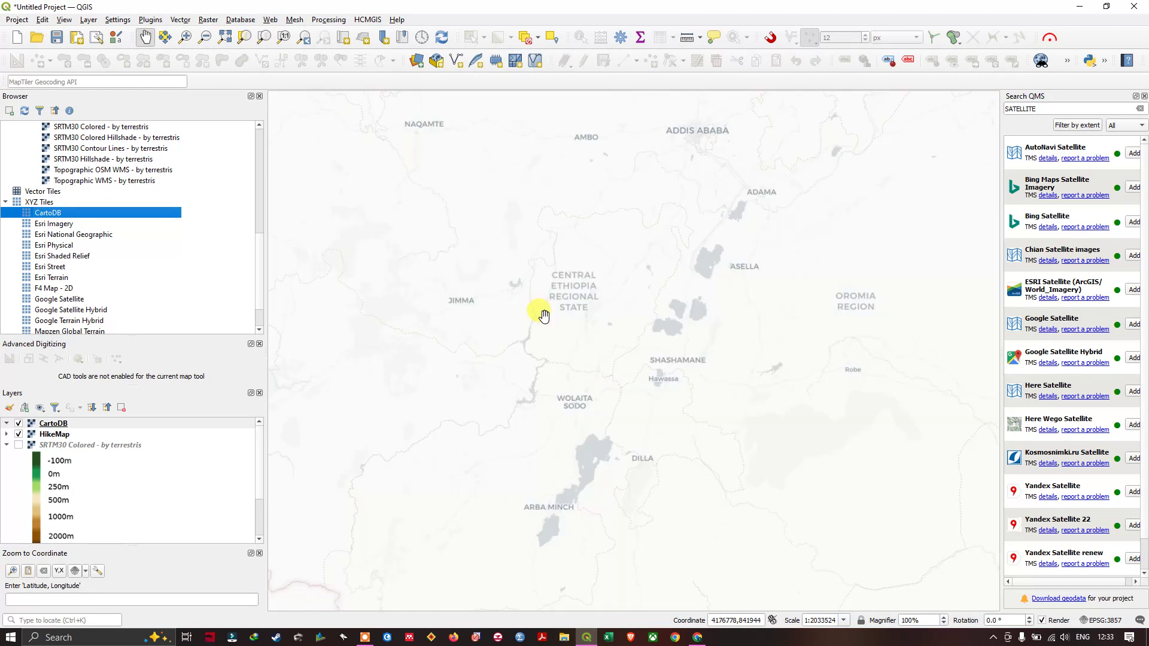
scroll(608, 311, down, 3)
scroll(611, 309, down, 3)
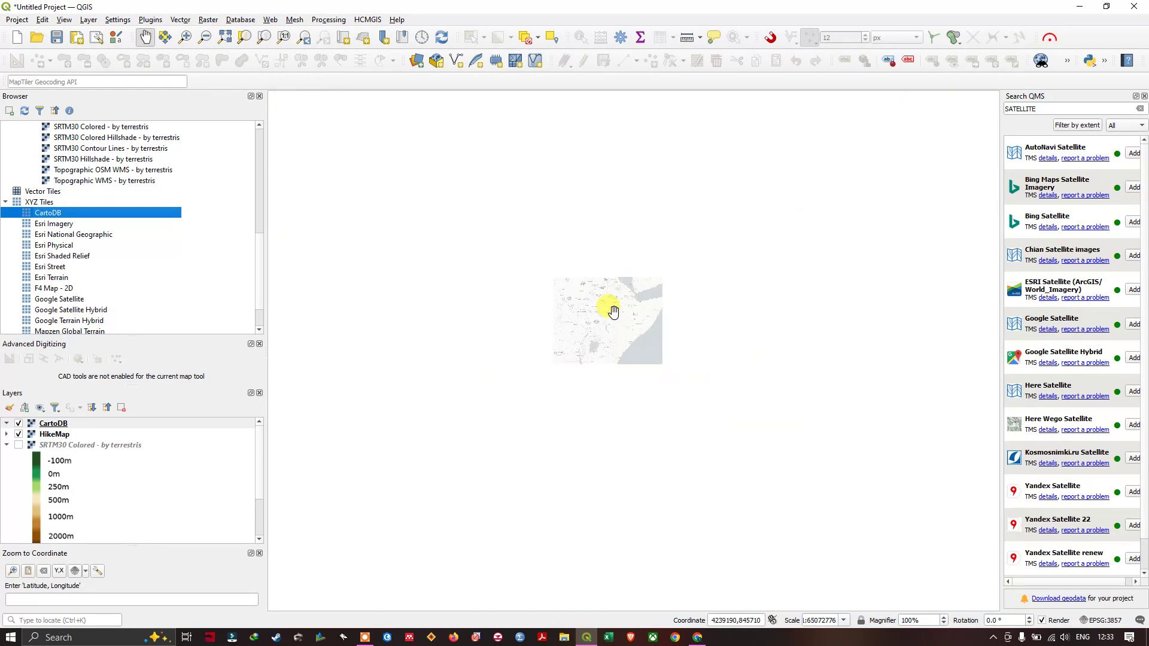
scroll(587, 264, up, 1)
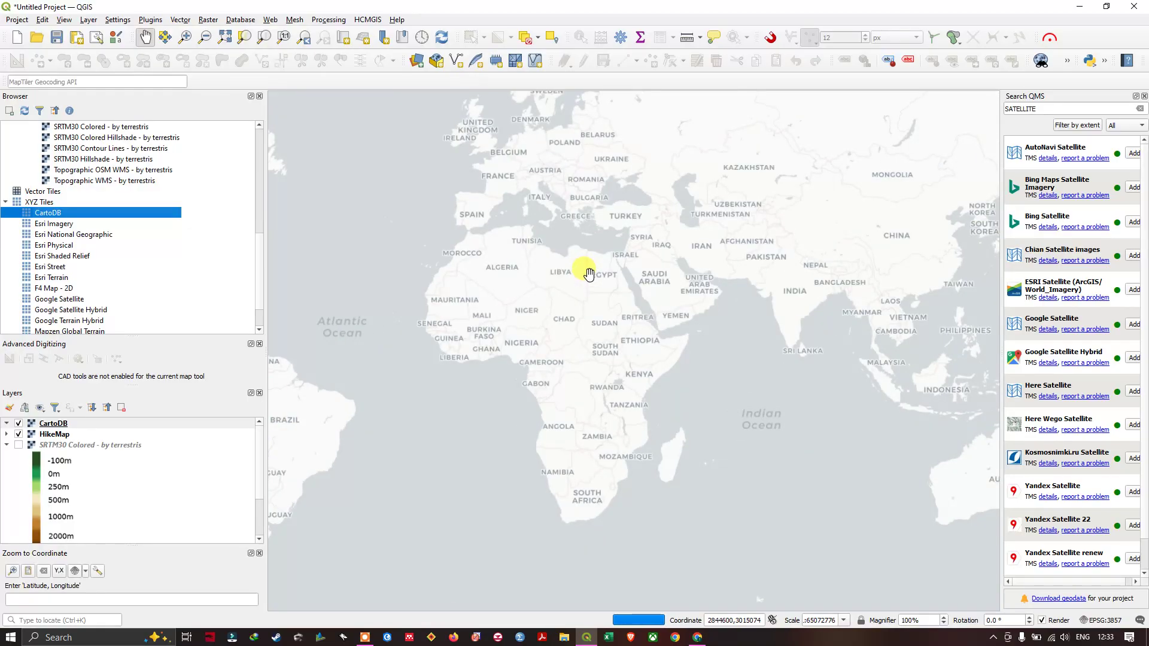
scroll(586, 299, down, 1)
scroll(606, 337, down, 1)
scroll(611, 299, up, 1)
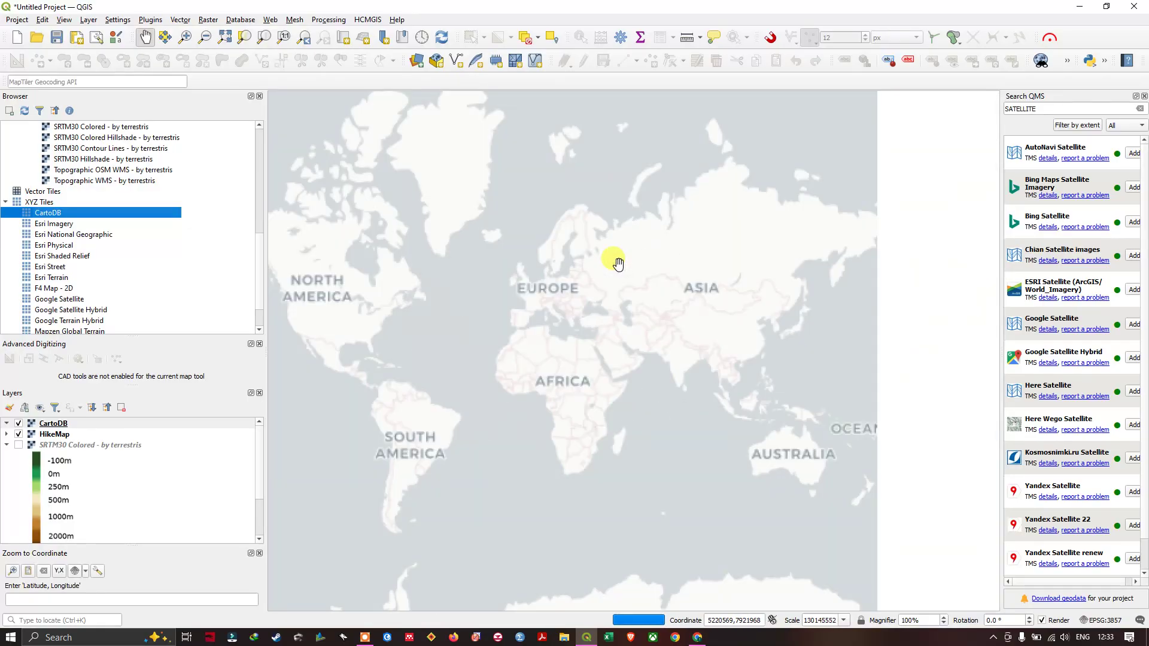
scroll(539, 269, up, 2)
scroll(491, 255, up, 2)
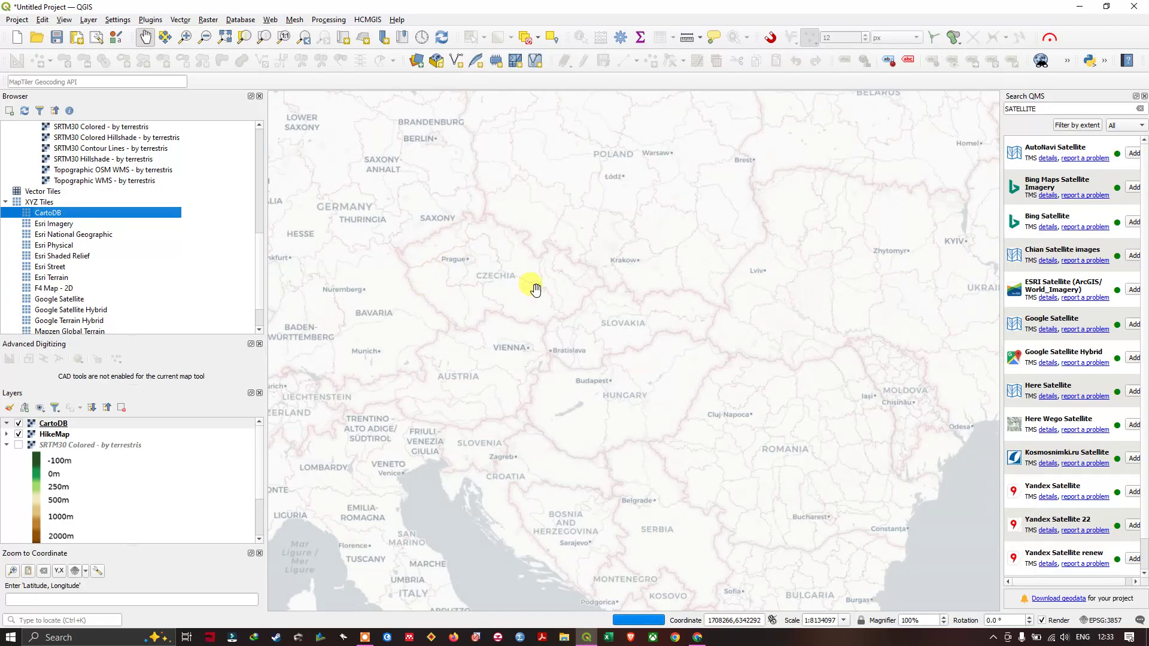
scroll(569, 284, down, 1)
scroll(509, 321, up, 2)
scroll(512, 318, down, 2)
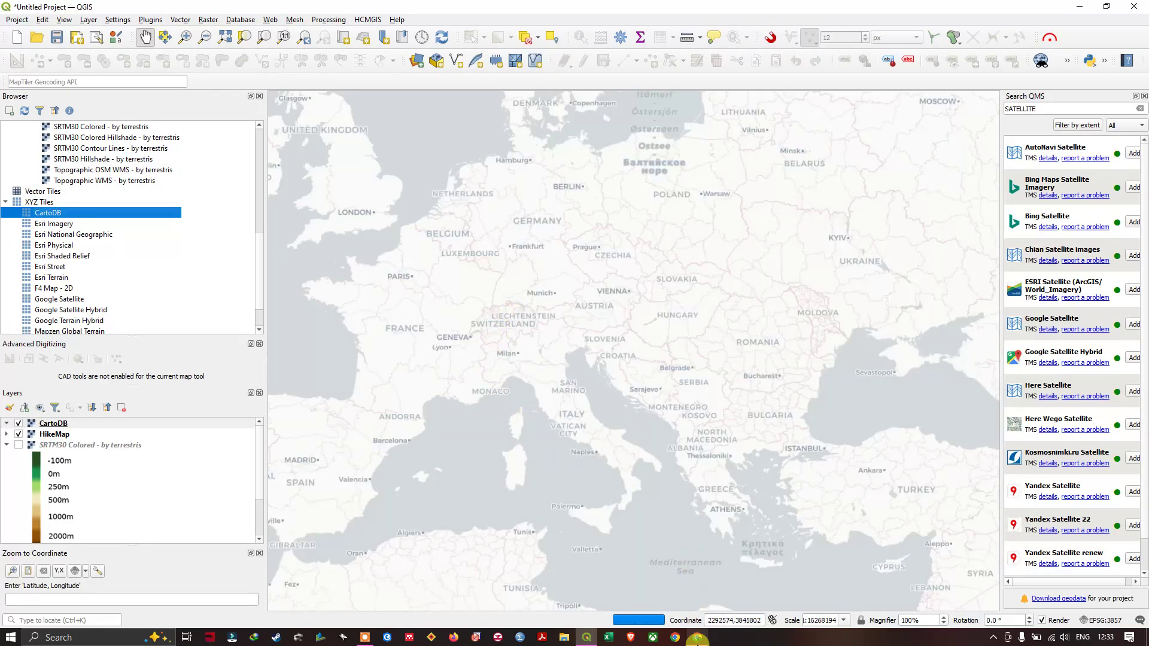
- Scroll through the tutorial page in Chrome, then return to the QGIS project
click(698, 638)
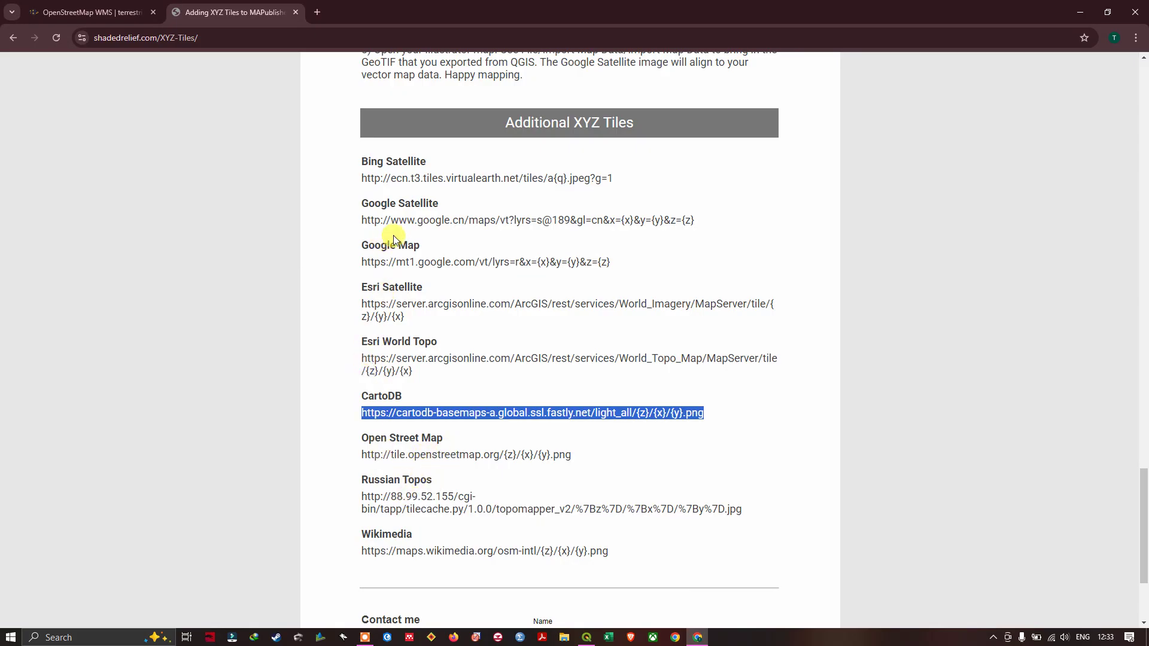
scroll(392, 239, up, 1)
scroll(392, 239, down, 4)
scroll(392, 240, up, 4)
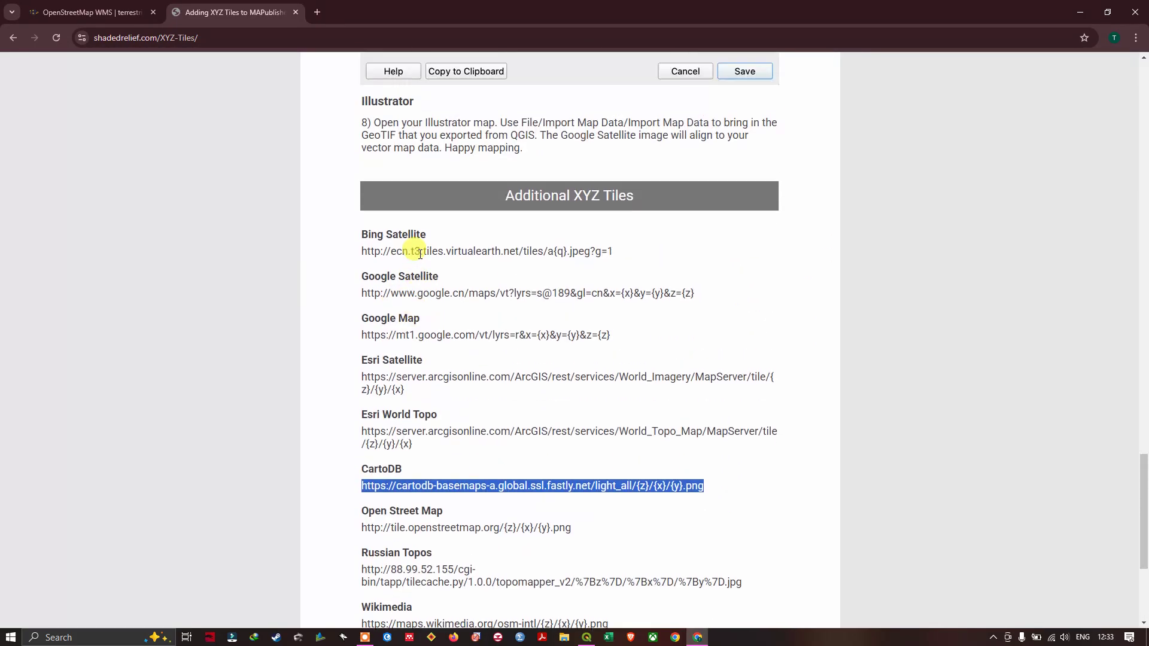
scroll(419, 254, up, 1)
click(588, 638)
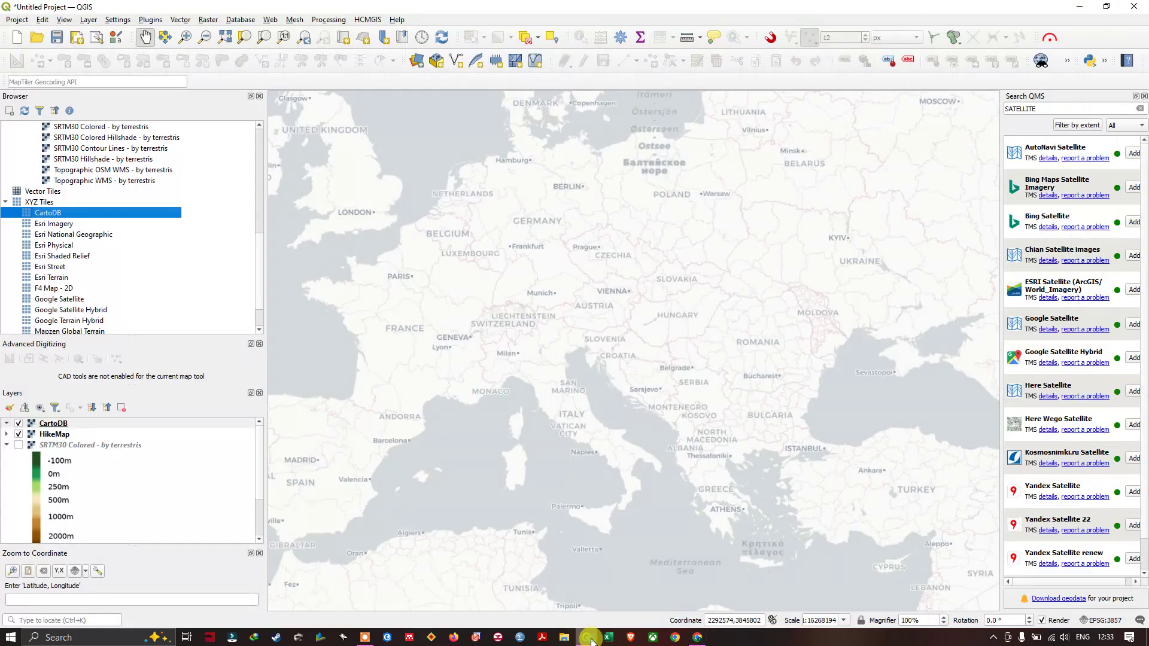